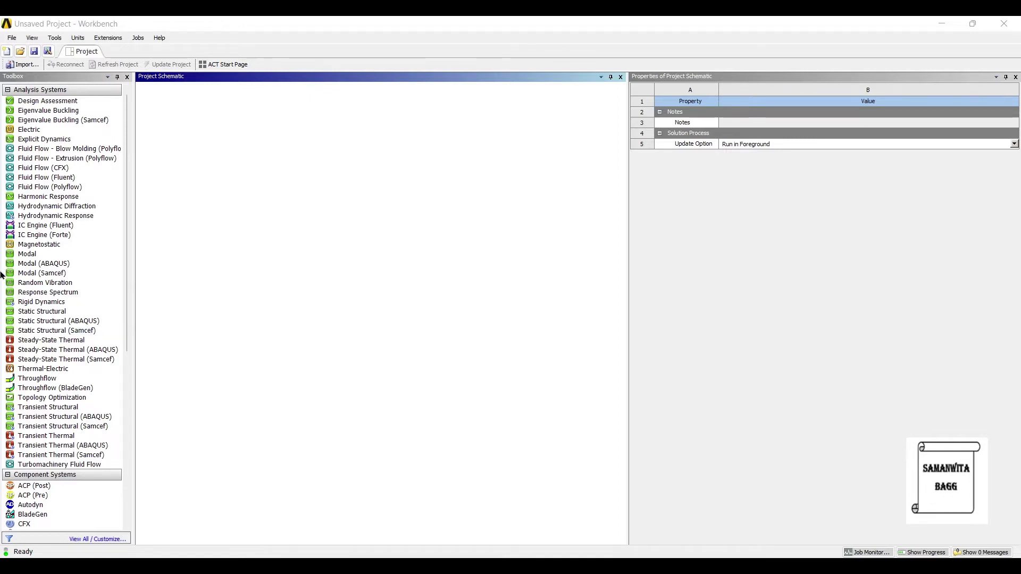
Step: Add a Static Structural system and add Stainless Steel from General Materials to its engineering data
{"action": "left_click", "coordinate": [41, 311]}
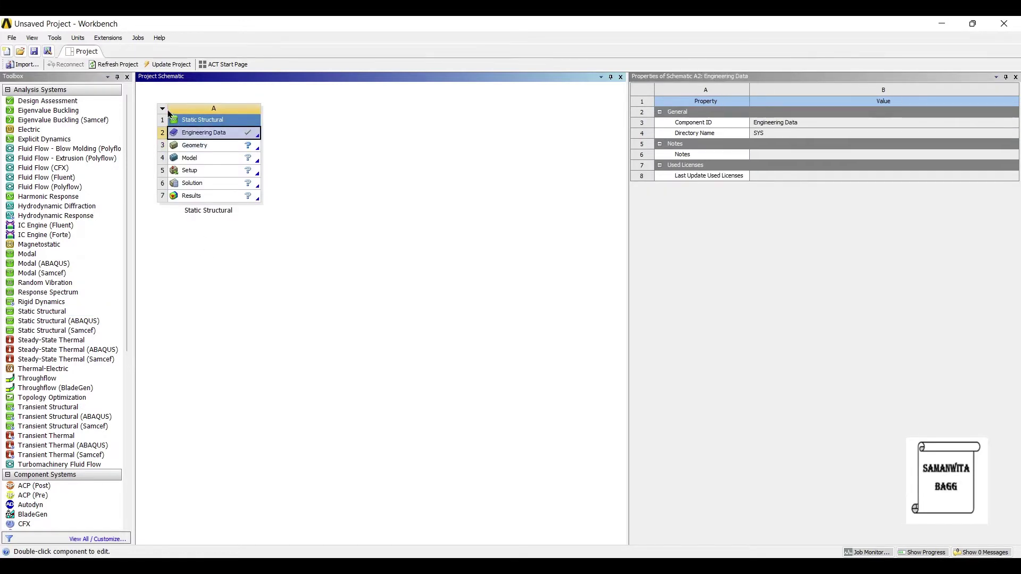
{"action": "double_click", "coordinate": [203, 133]}
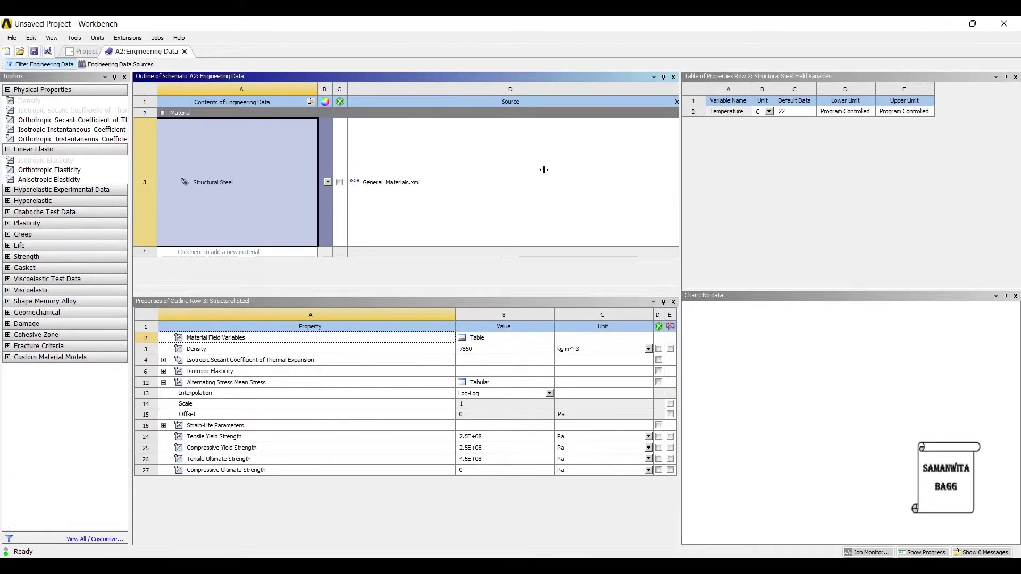
{"action": "left_click", "coordinate": [115, 63]}
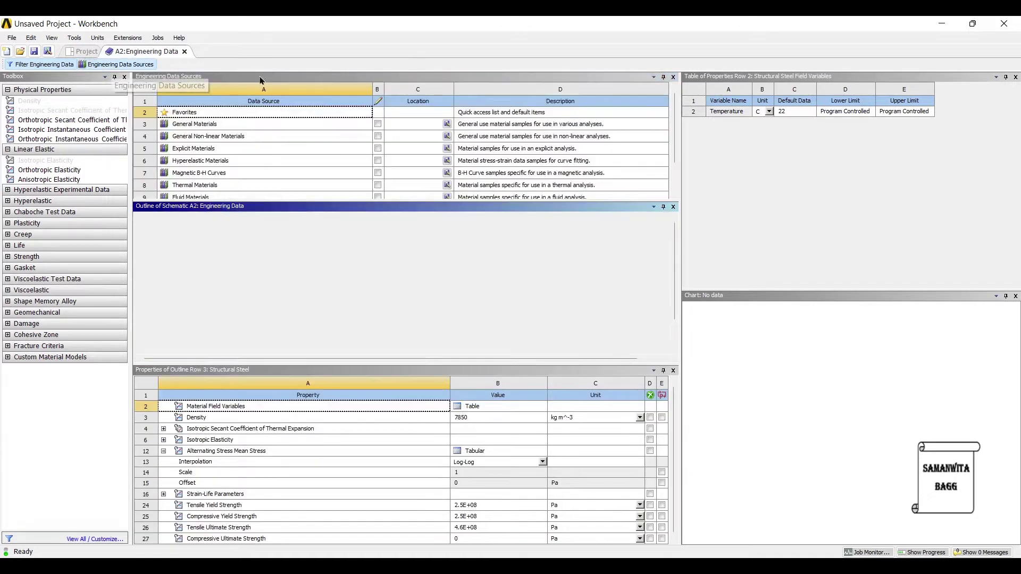
{"action": "left_click", "coordinate": [199, 123]}
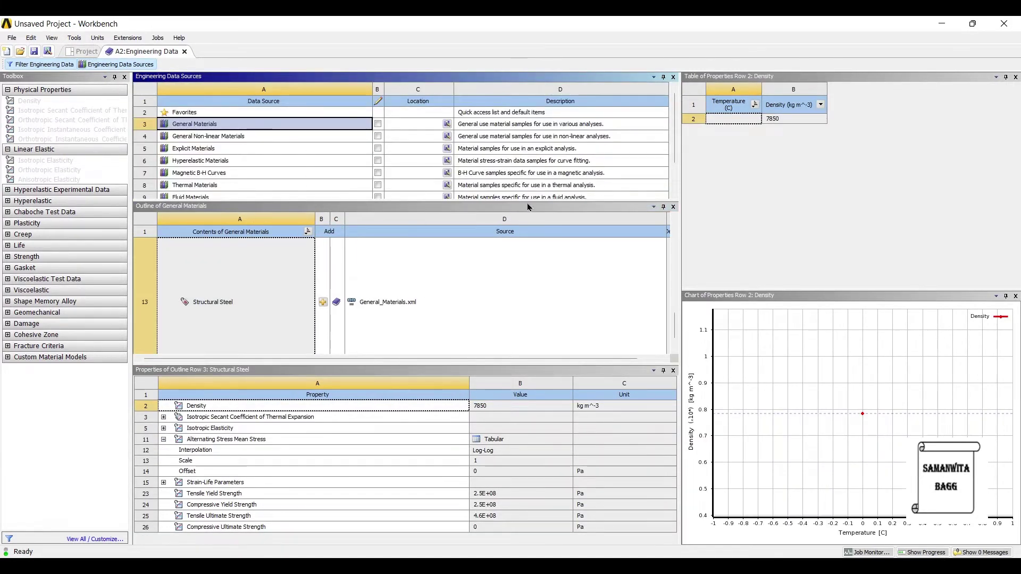
{"action": "scroll", "coordinate": [258, 283], "scroll_direction": "up", "scroll_amount": 2}
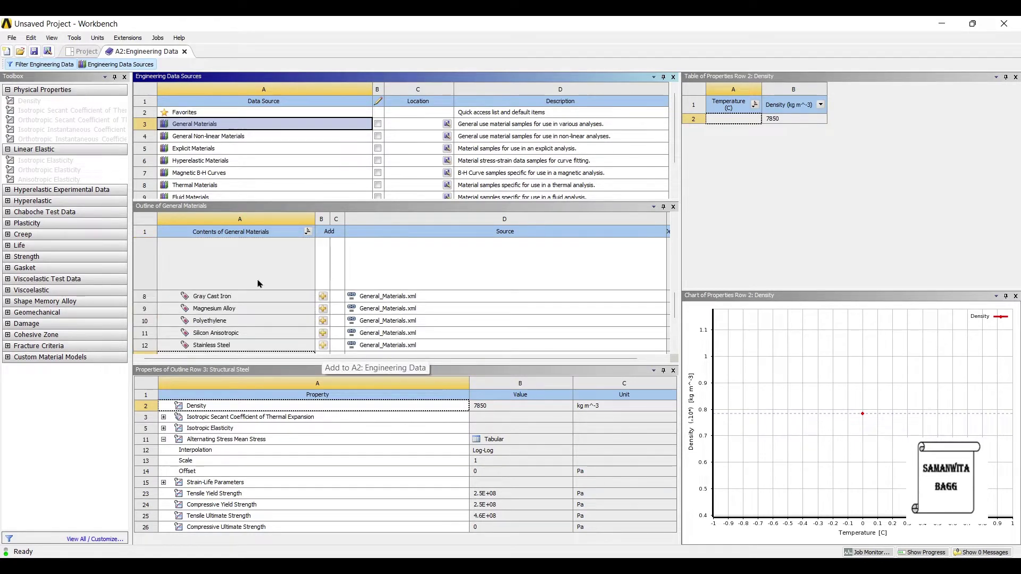
{"action": "left_click", "coordinate": [292, 250]}
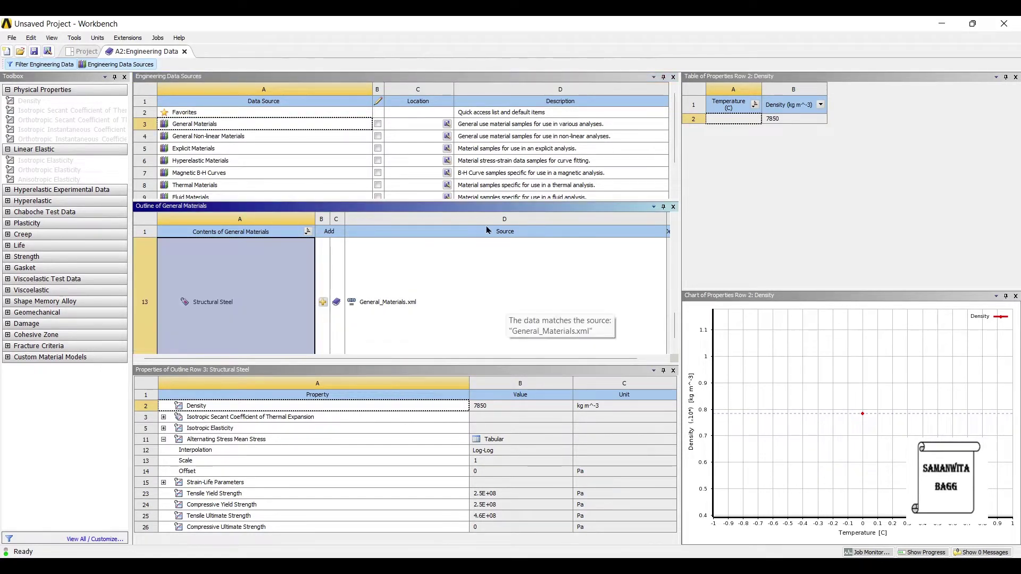
{"action": "scroll", "coordinate": [539, 263], "scroll_direction": "up", "scroll_amount": 1}
{"action": "scroll", "coordinate": [539, 264], "scroll_direction": "up", "scroll_amount": 1}
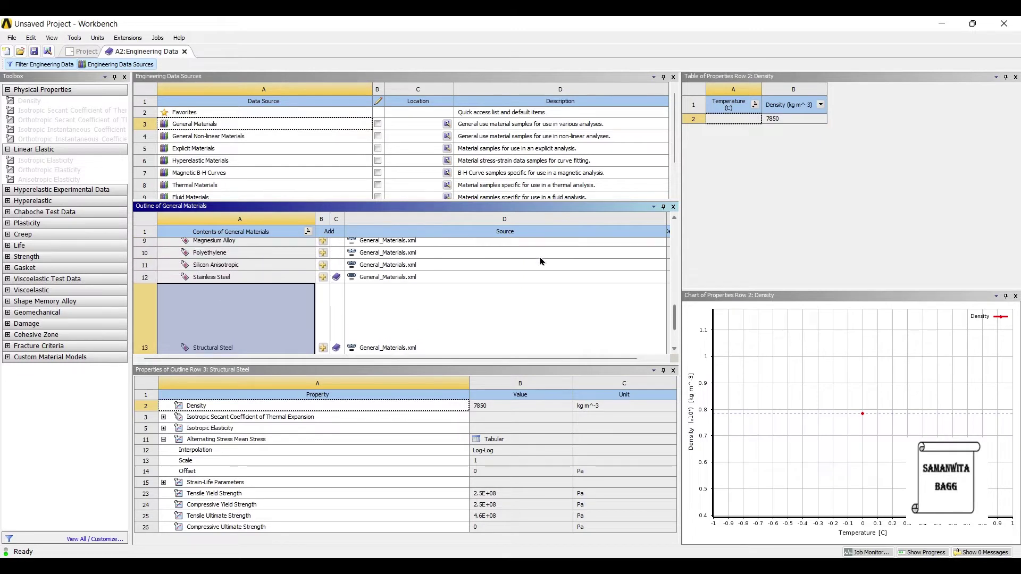
{"action": "scroll", "coordinate": [539, 260], "scroll_direction": "up", "scroll_amount": 1}
{"action": "scroll", "coordinate": [539, 252], "scroll_direction": "up", "scroll_amount": 1}
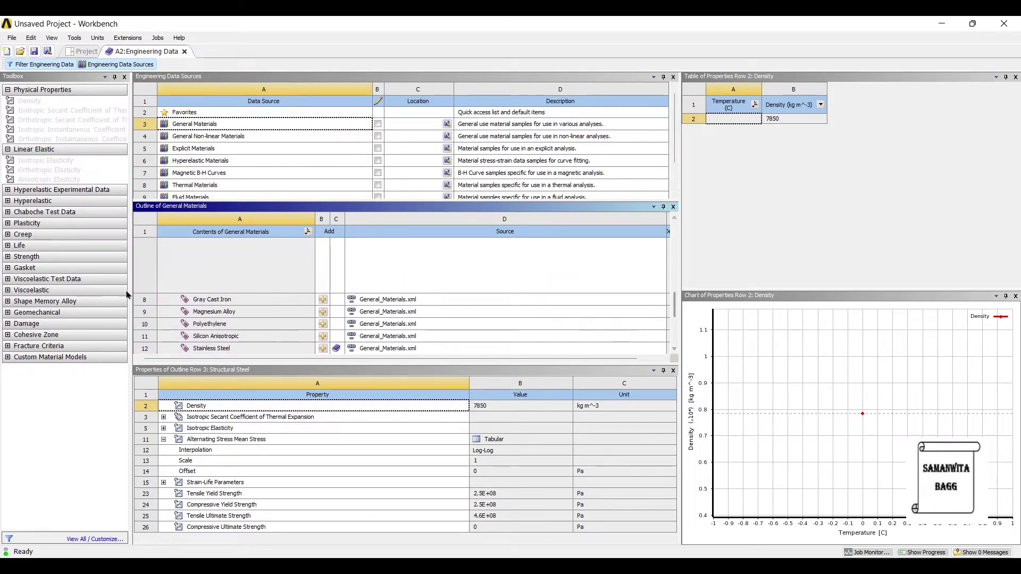
{"action": "left_click", "coordinate": [256, 269]}
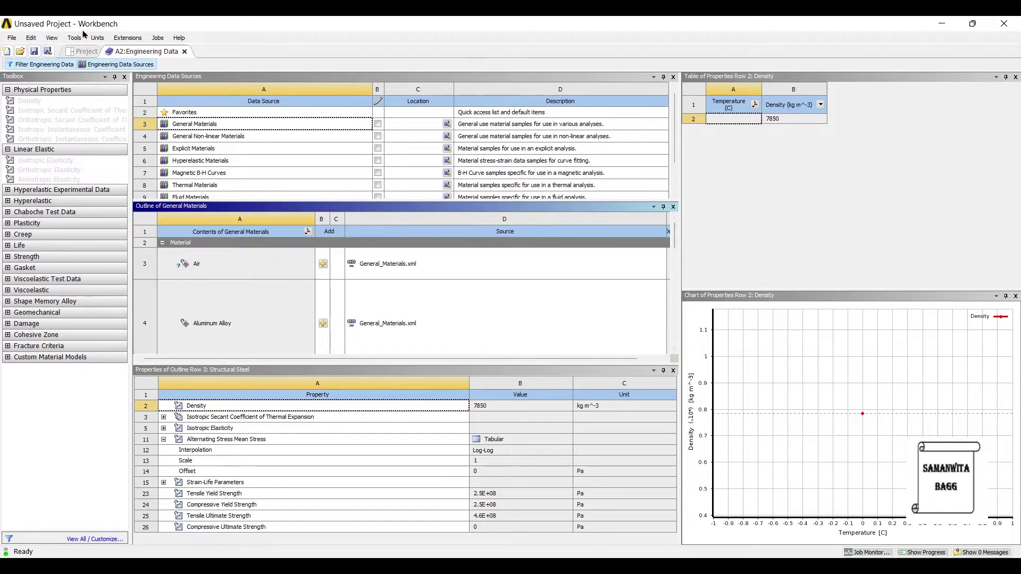
Step: Create a new DesignModeler geometry from the Static Structural Geometry cell in the project schematic
{"action": "left_click", "coordinate": [82, 52]}
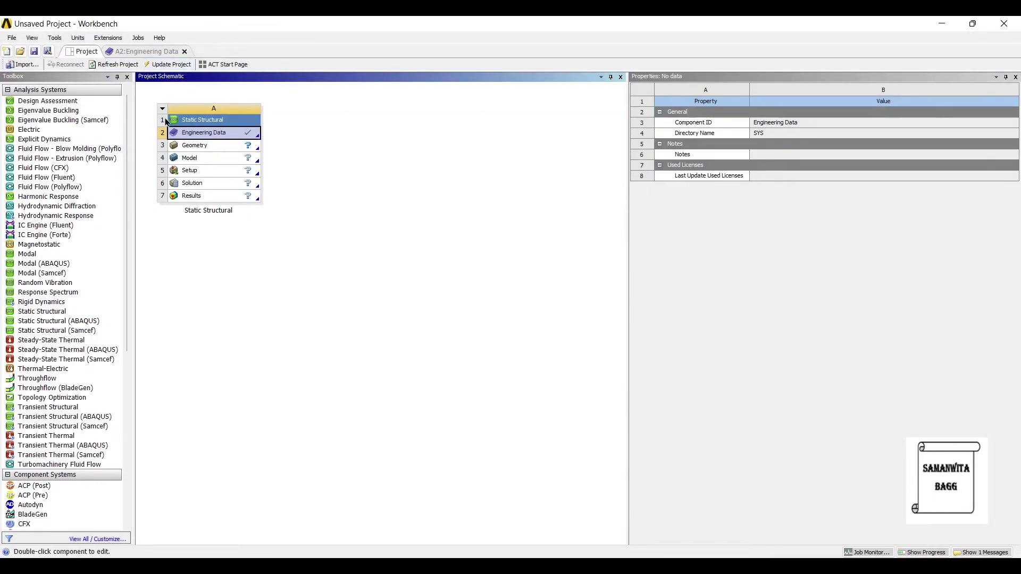
{"action": "key", "text": "Down"}
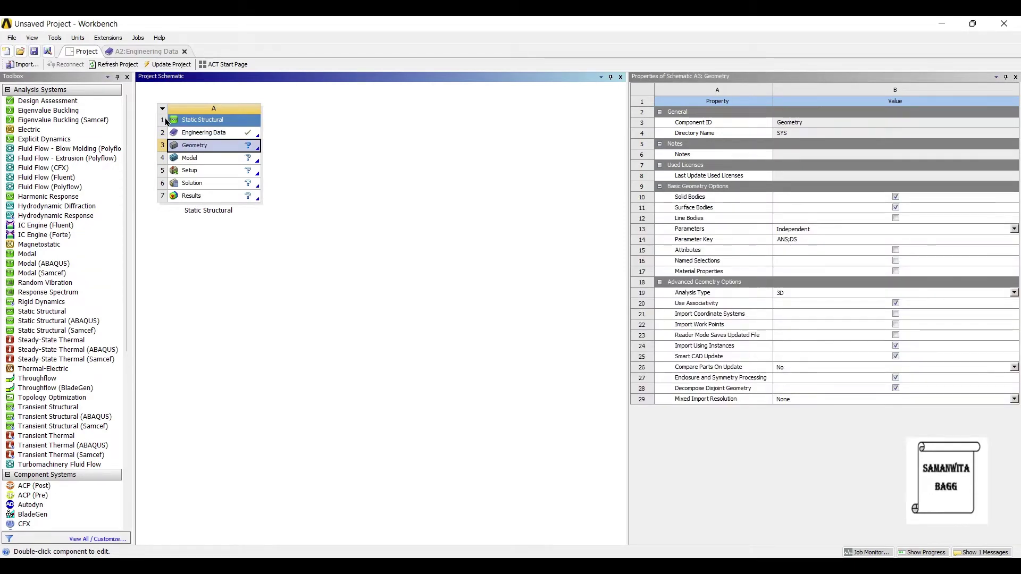
{"action": "right_click", "coordinate": [204, 144]}
{"action": "left_click", "coordinate": [256, 161]}
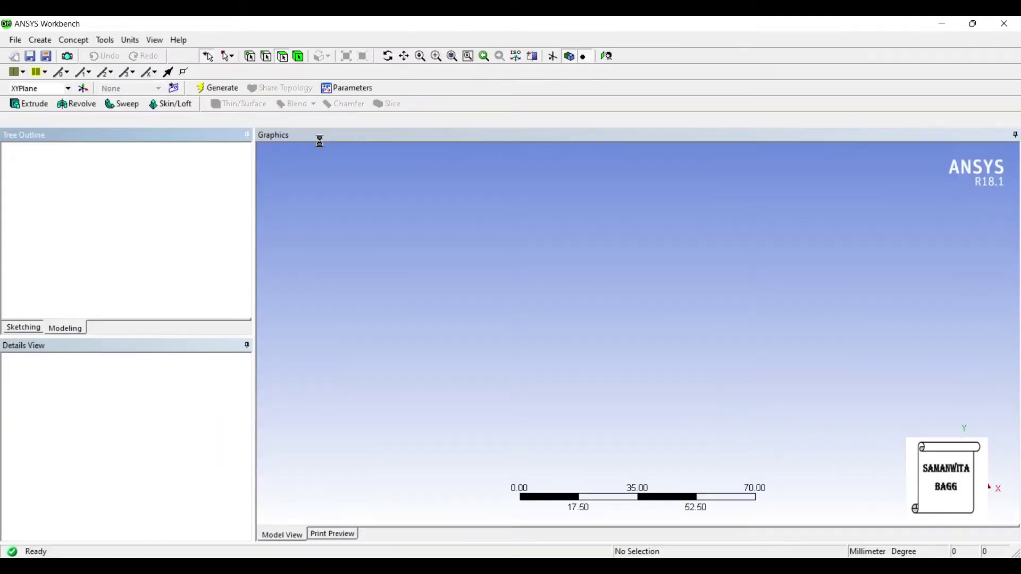
Step: Set the model units to millimetres and view the XY plane straight on
{"action": "left_click", "coordinate": [101, 40]}
{"action": "mouse_move", "coordinate": [129, 40]}
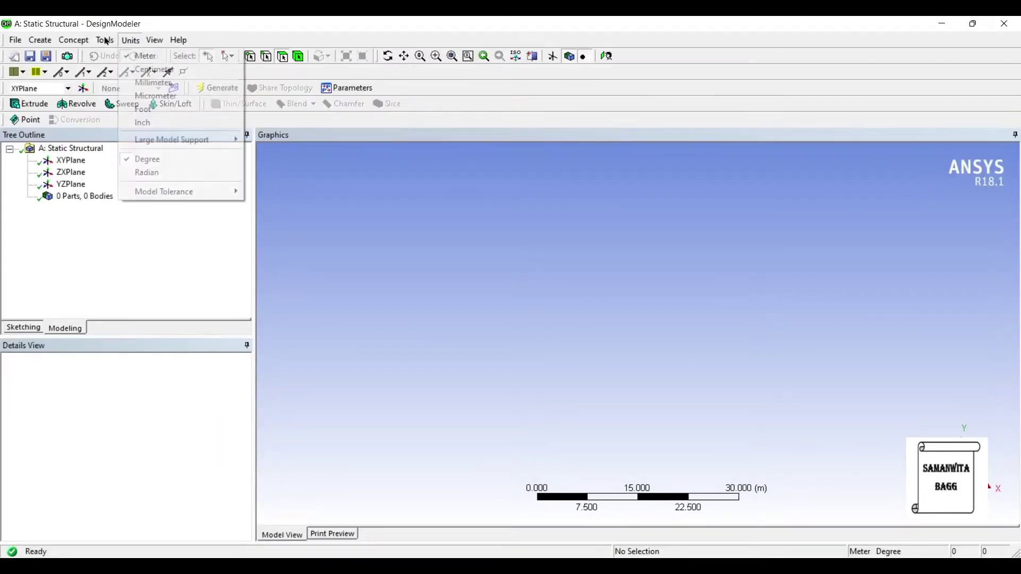
{"action": "left_click", "coordinate": [153, 83]}
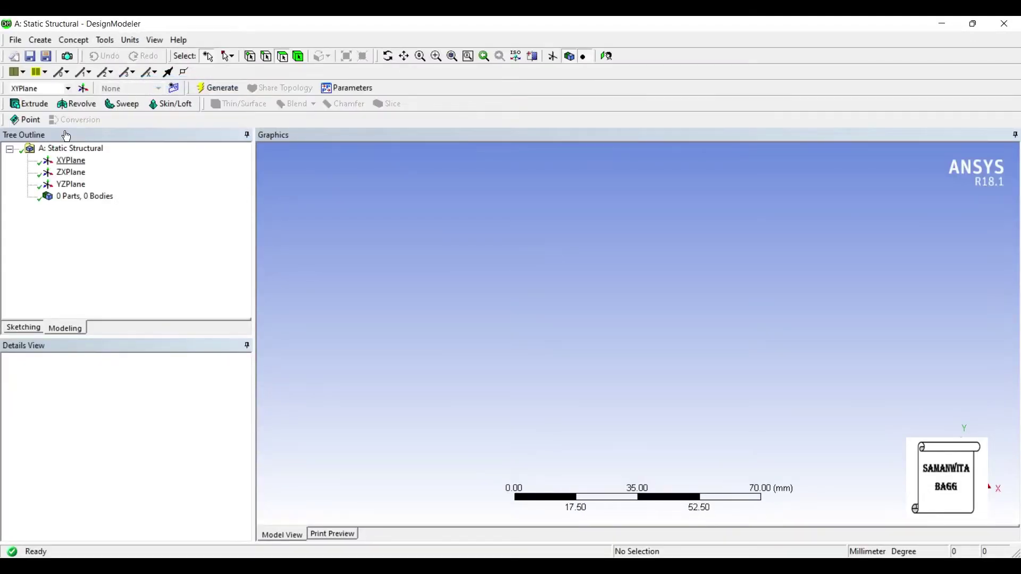
{"action": "left_click", "coordinate": [71, 160]}
{"action": "left_click", "coordinate": [483, 55]}
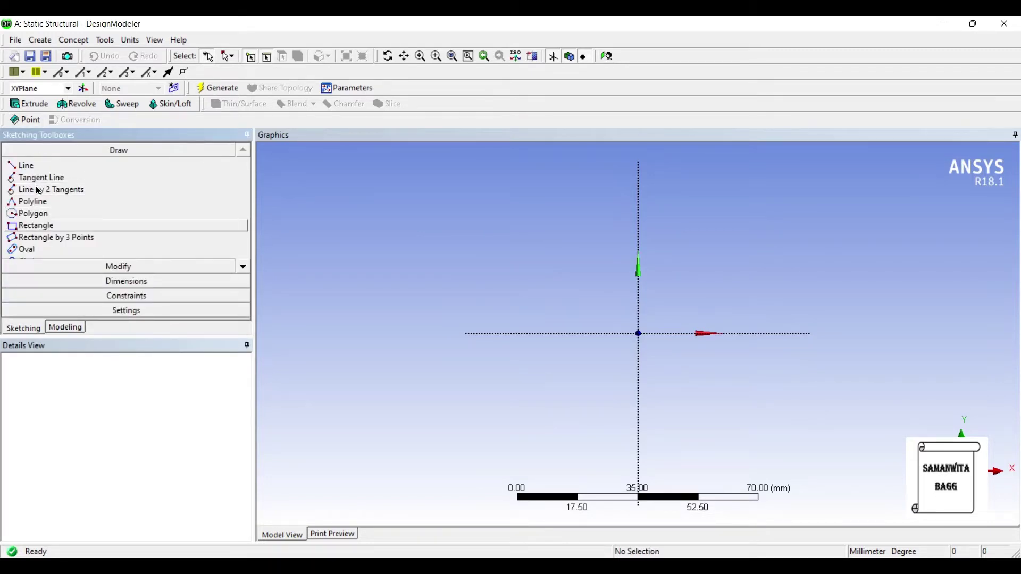
Step: Sketch a rectangle on the XY plane dimensioned 70 mm wide (H1) and 8 mm tall (V2)
{"action": "left_click", "coordinate": [73, 225]}
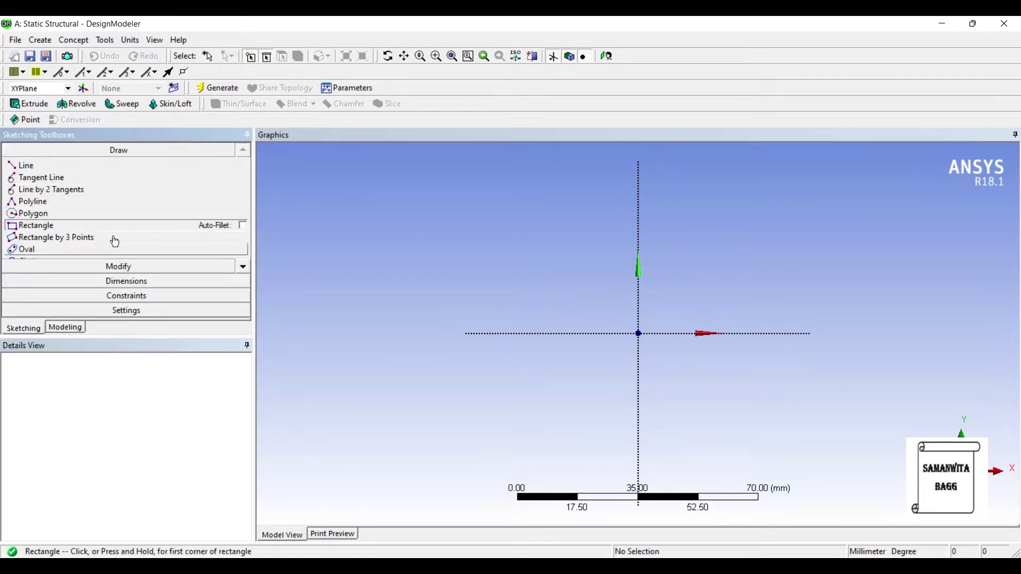
{"action": "left_click", "coordinate": [435, 248]}
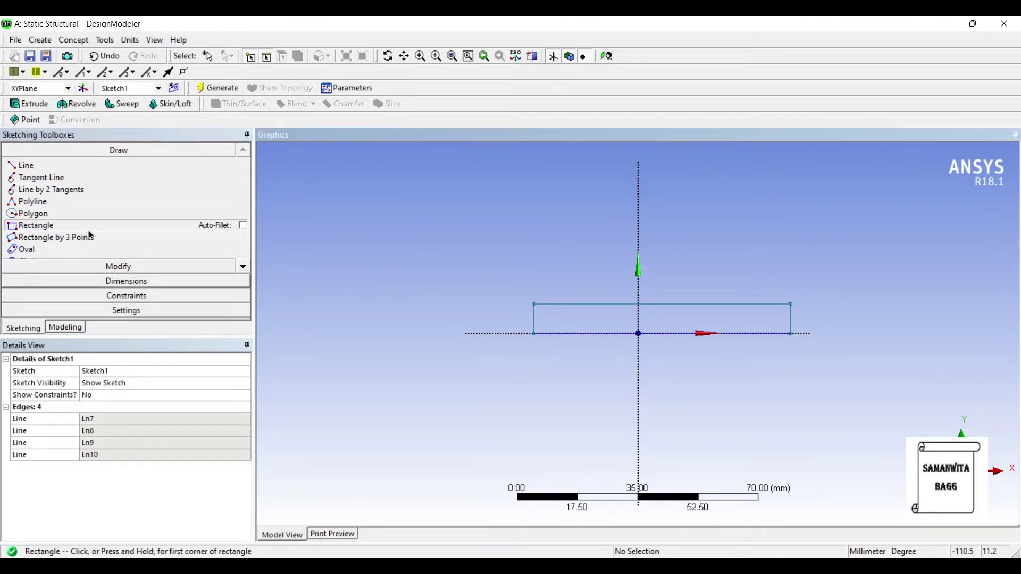
{"action": "left_click", "coordinate": [126, 281]}
{"action": "left_click", "coordinate": [479, 304]}
{"action": "left_click", "coordinate": [430, 272]}
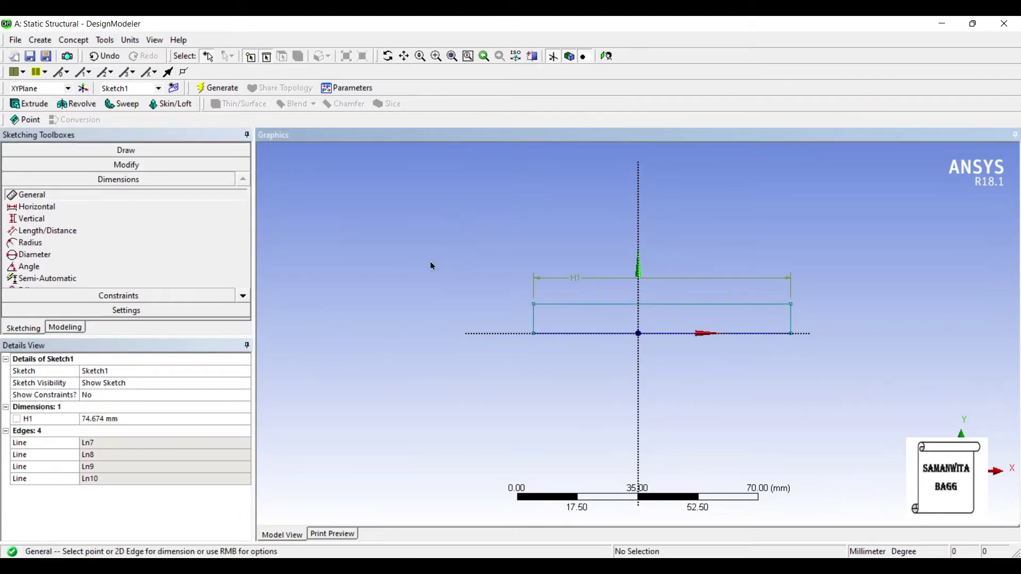
{"action": "left_click", "coordinate": [533, 320]}
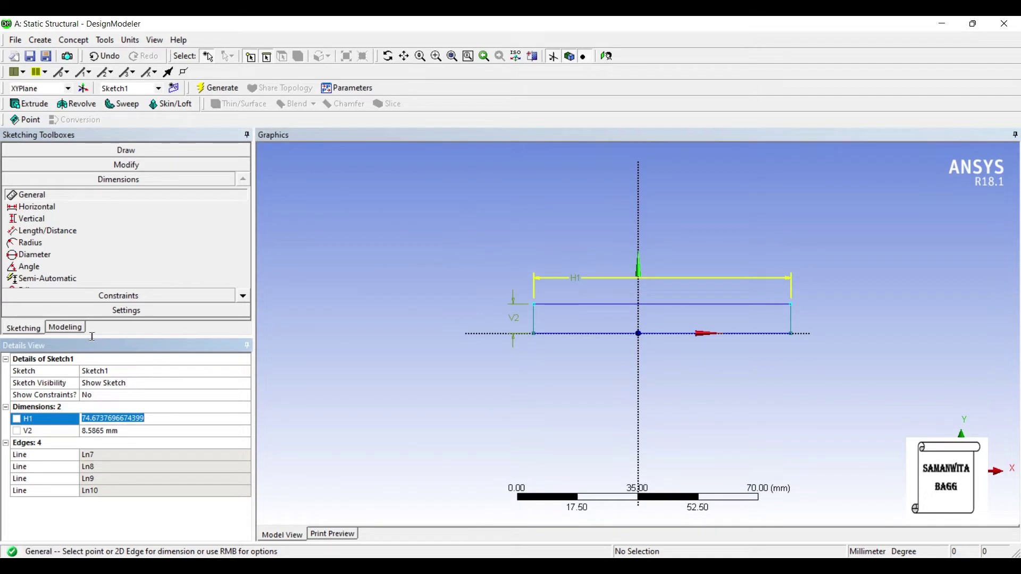
{"action": "type", "text": "70"}
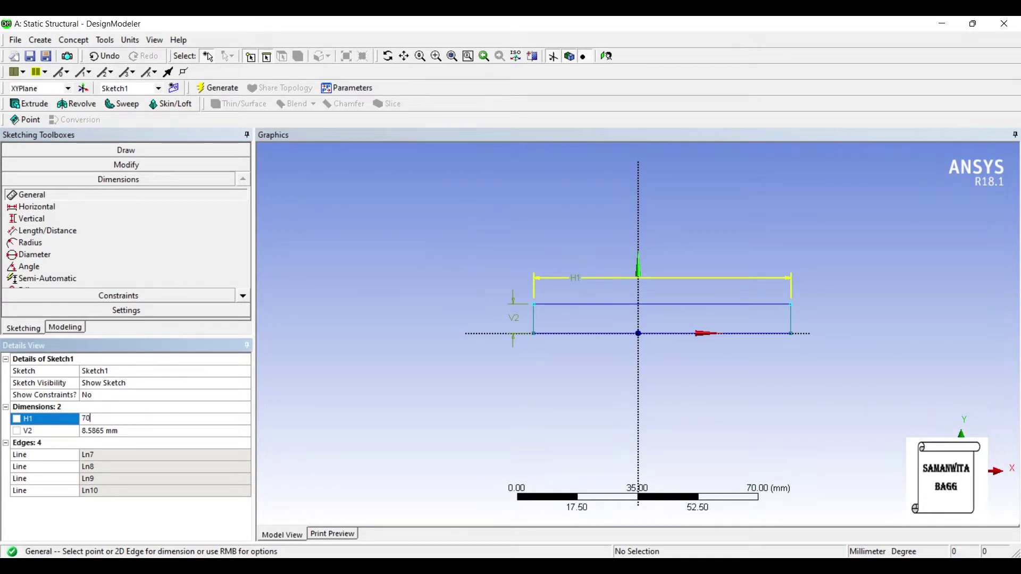
{"action": "type", "text": "0 mm"}
{"action": "key", "text": "Return"}
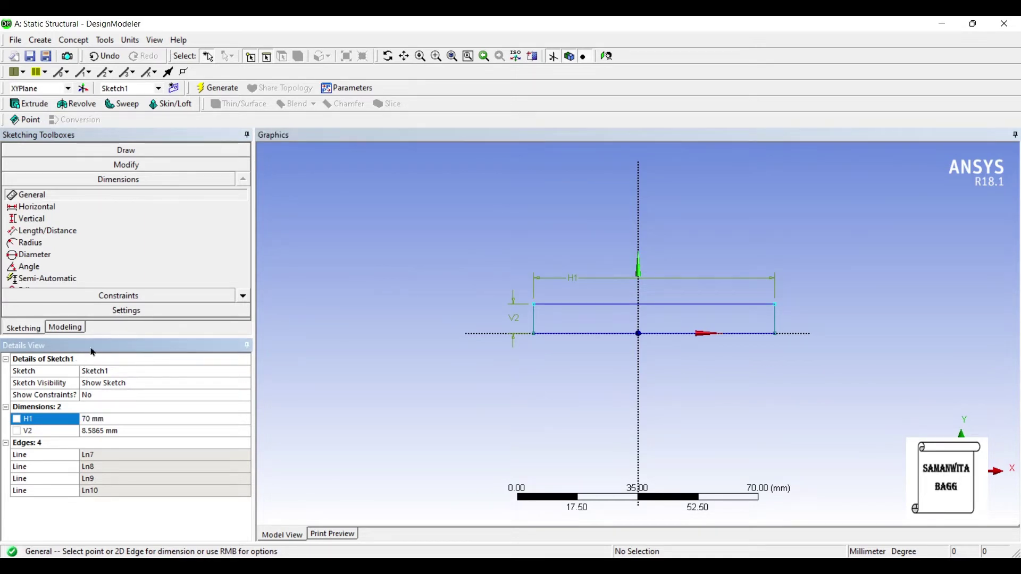
{"action": "key", "text": "Down"}
{"action": "type", "text": "8"}
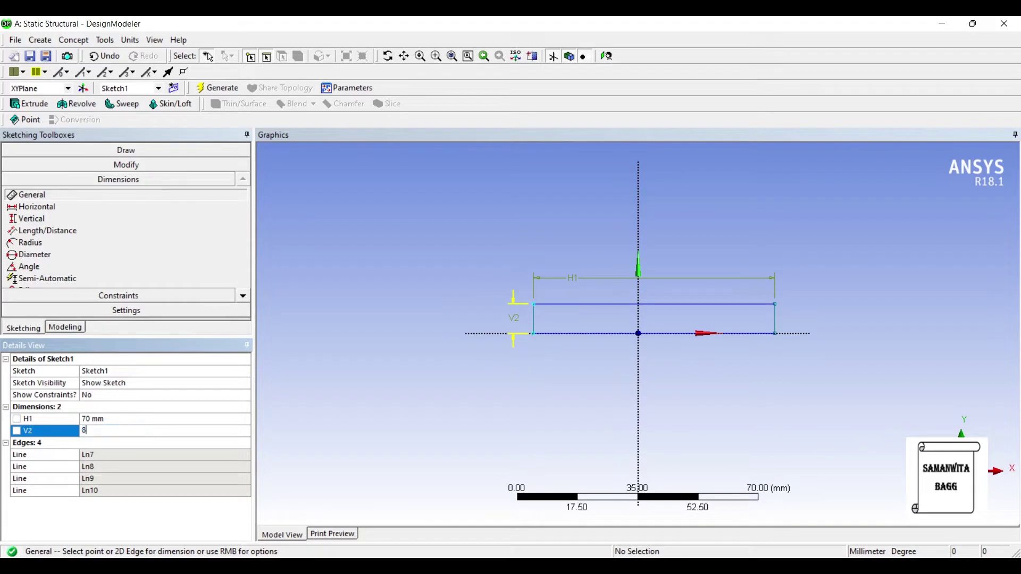
{"action": "key", "text": "Return"}
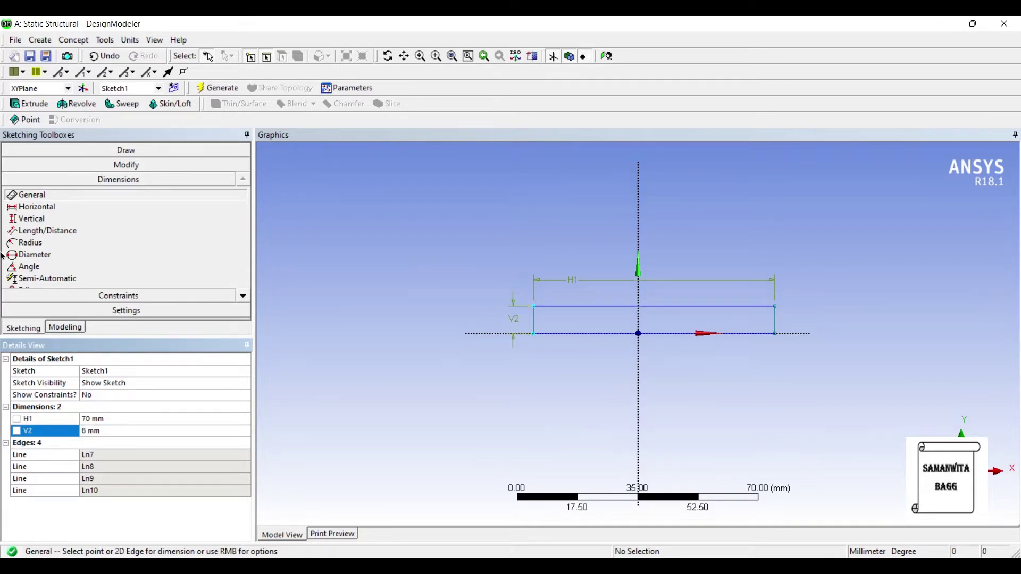
{"action": "left_click", "coordinate": [30, 104]}
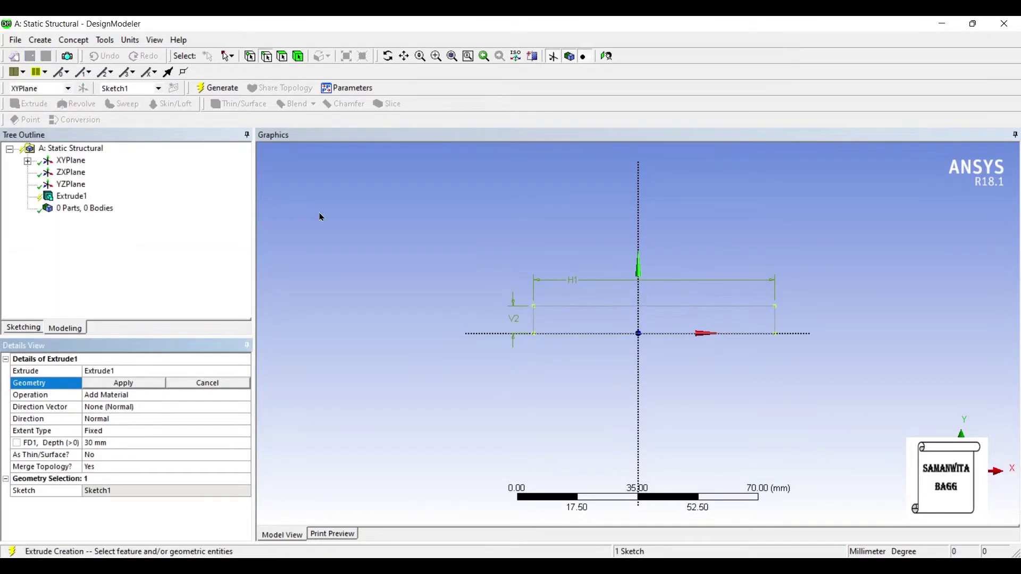
Step: Extrude Sketch1 to a 60 mm depth, generate the block and orbit to inspect it
{"action": "middle_click_drag", "start_coordinate": [319, 216], "coordinate": [439, 246]}
{"action": "key", "text": "Return"}
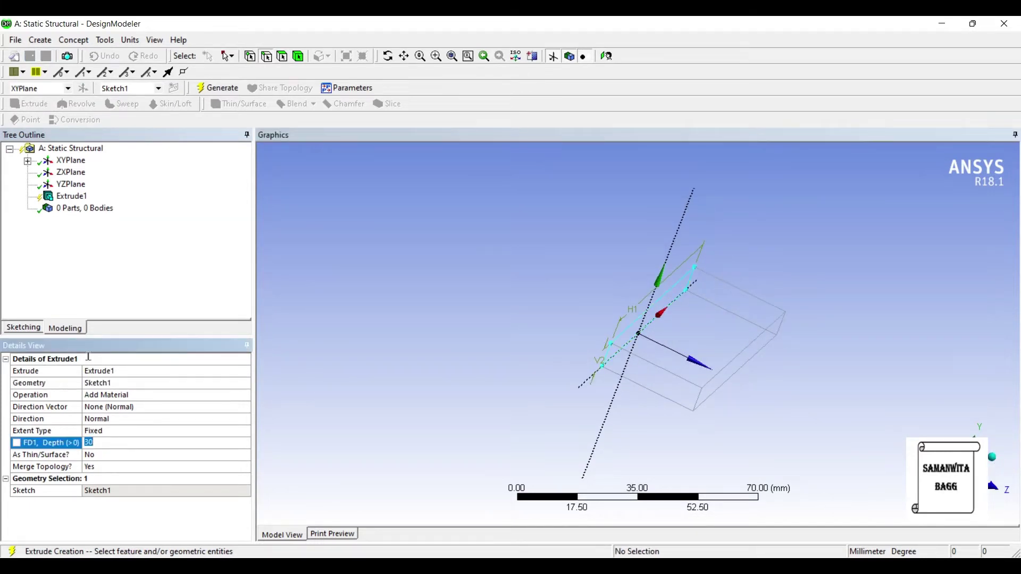
{"action": "type", "text": "60"}
{"action": "key", "text": "Return"}
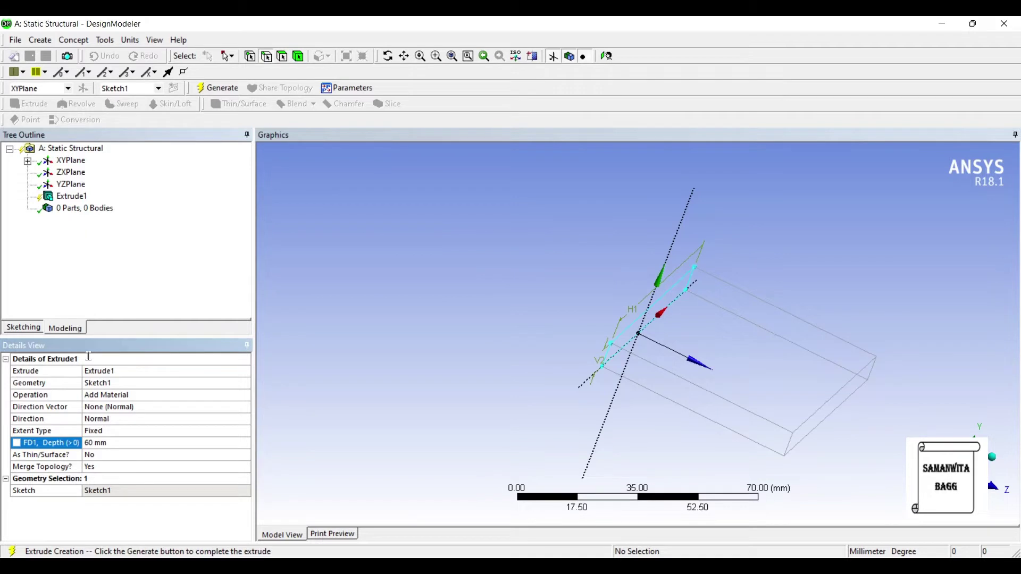
{"action": "left_click", "coordinate": [217, 89]}
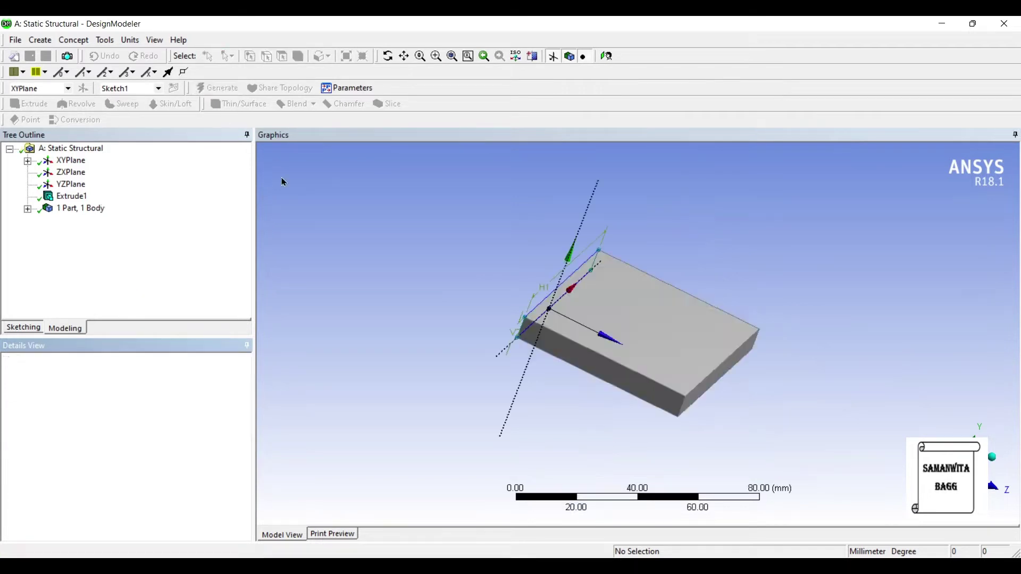
{"action": "middle_click_drag", "start_coordinate": [504, 283], "coordinate": [418, 253]}
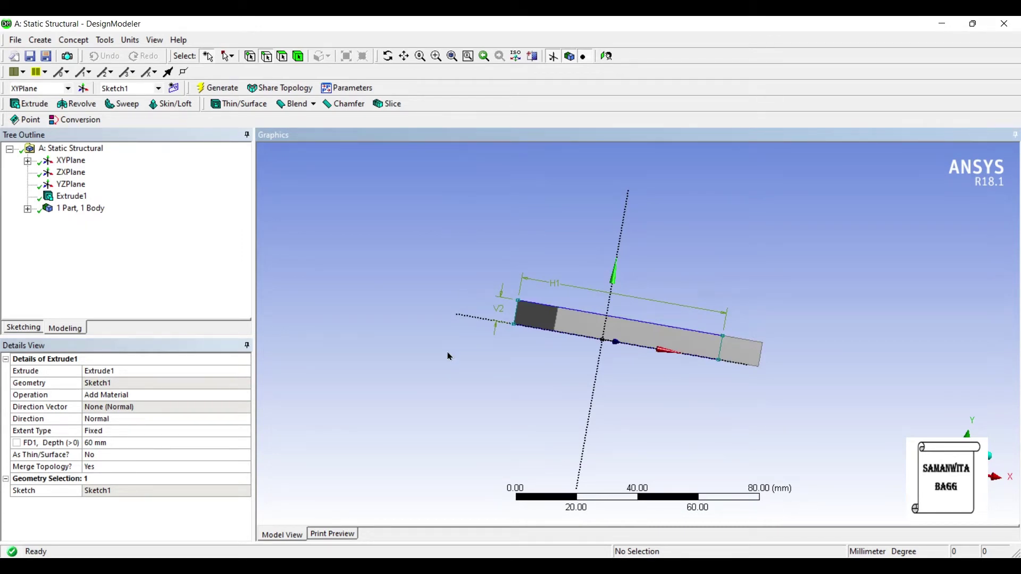
{"action": "mouse_move", "coordinate": [482, 267]}
{"action": "middle_mouse_down"}
{"action": "mouse_move", "coordinate": [478, 284]}
{"action": "mouse_move", "coordinate": [488, 237]}
{"action": "middle_mouse_up"}
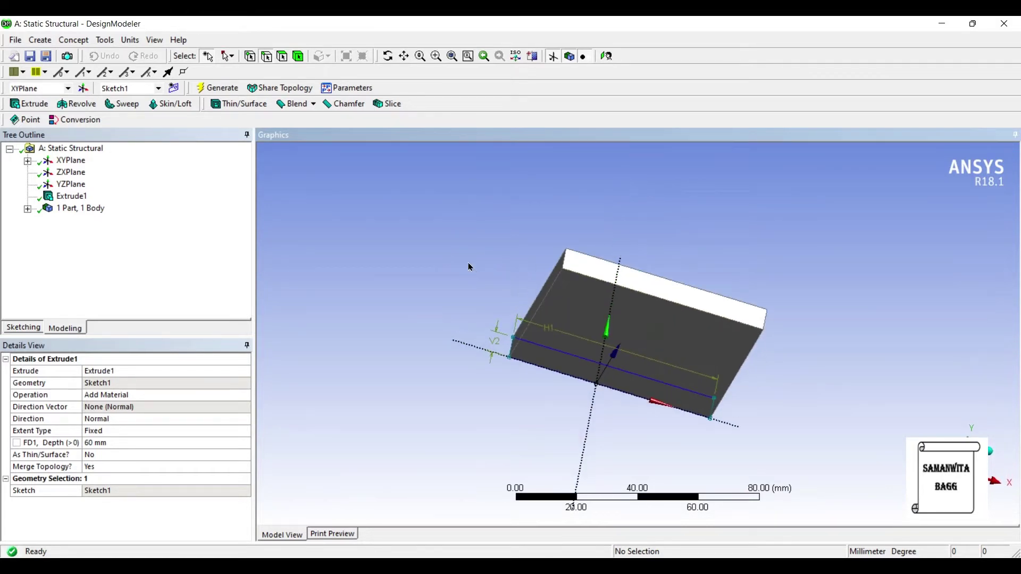
Step: Generate Plane4 on the selected 4200 mm² face and view it straight on for sketching
{"action": "left_click", "coordinate": [229, 56]}
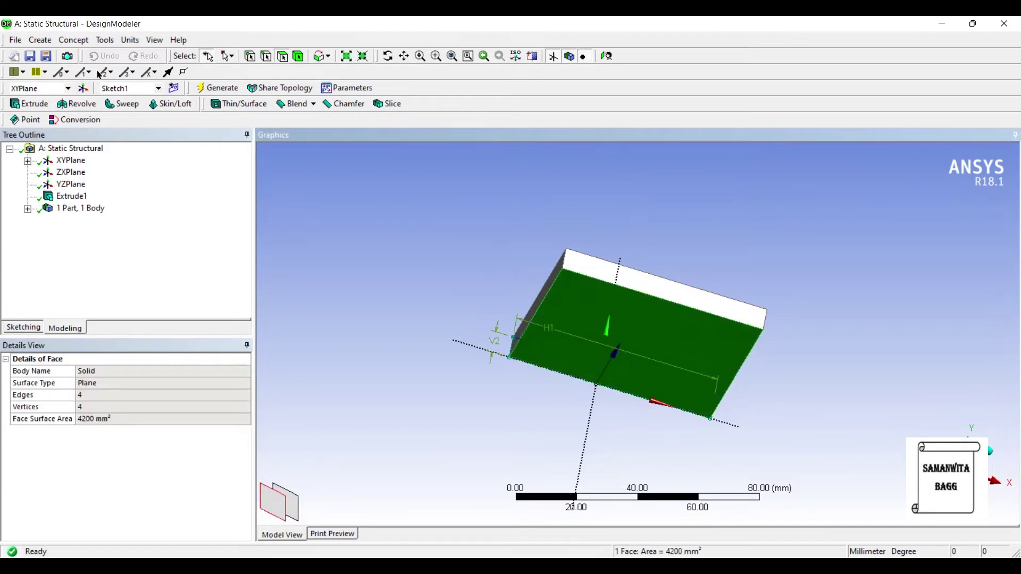
{"action": "left_click", "coordinate": [82, 87]}
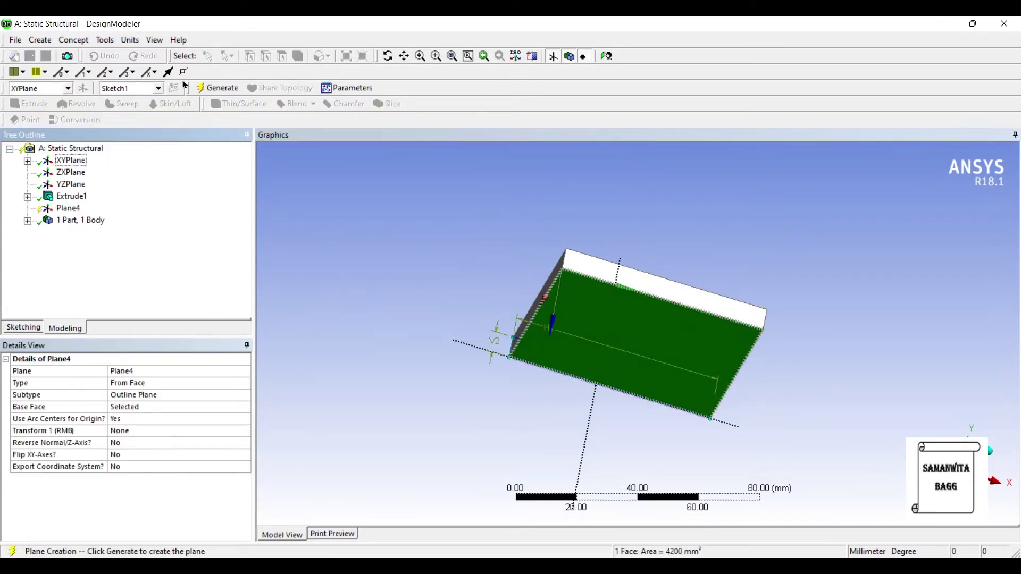
{"action": "left_click", "coordinate": [217, 88]}
{"action": "left_click", "coordinate": [485, 55]}
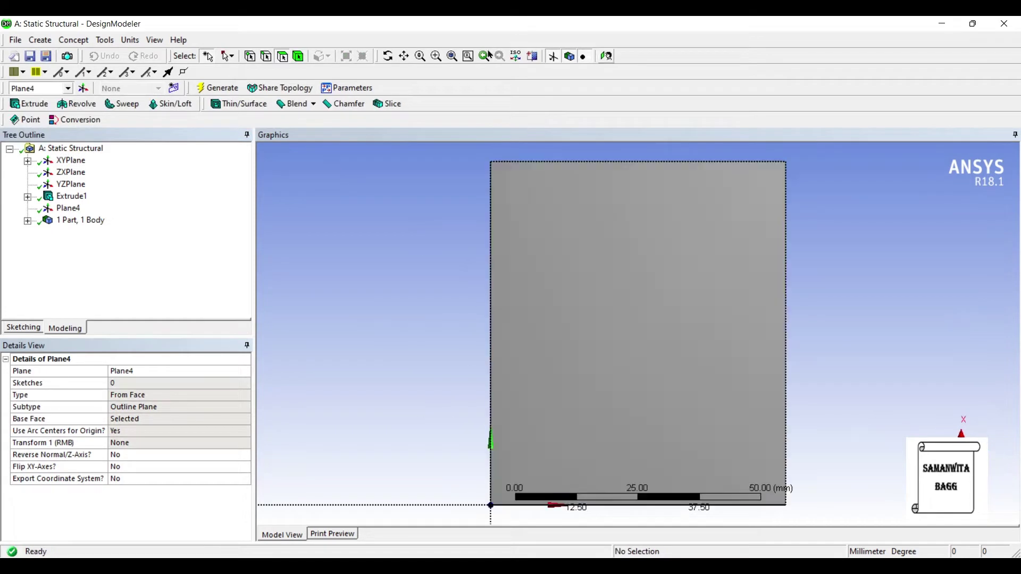
{"action": "left_click", "coordinate": [23, 327]}
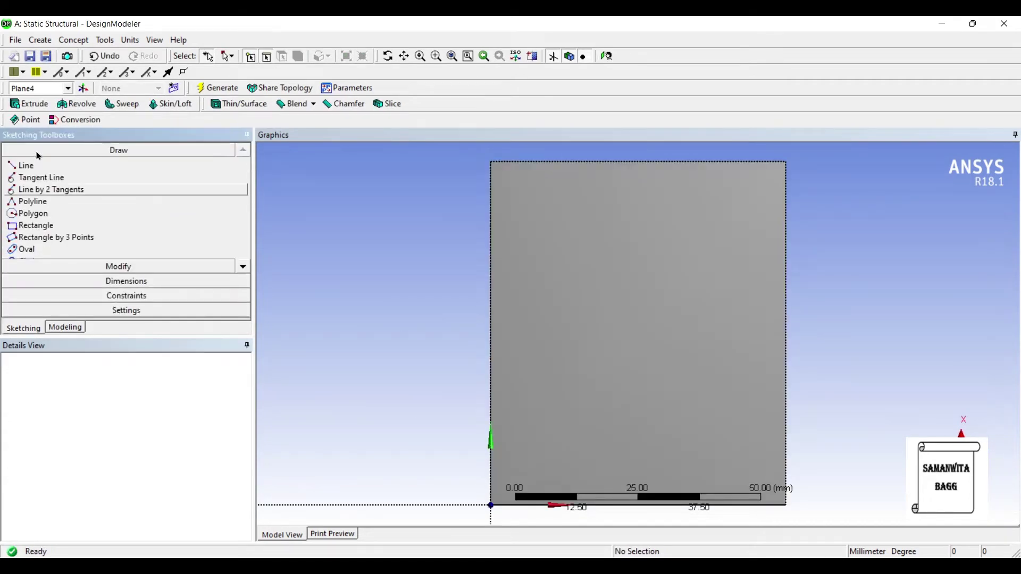
Step: Draw small rectangles at the top-left, top-right, bottom-left and bottom-right corners of the plate face
{"action": "left_click", "coordinate": [35, 225]}
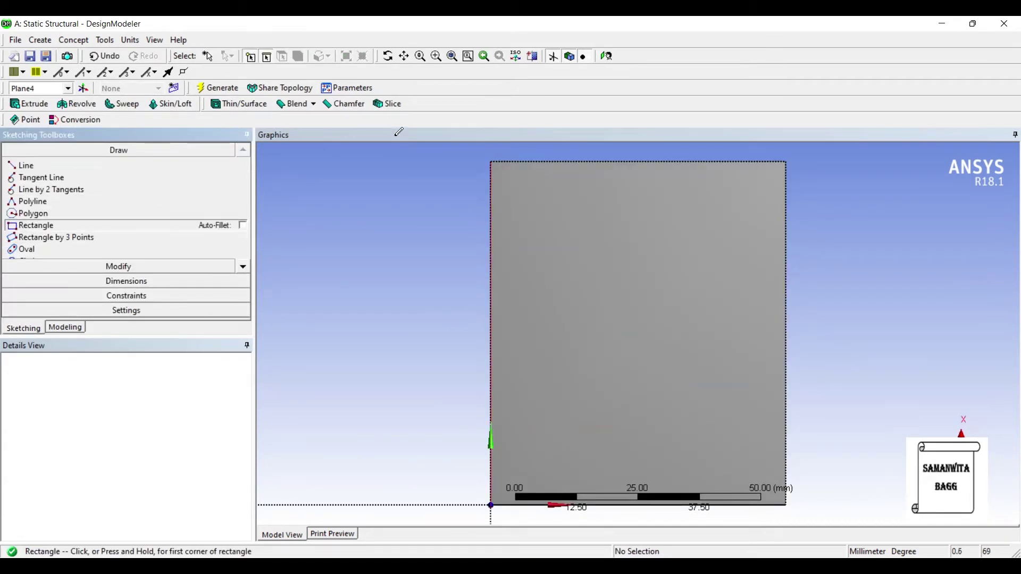
{"action": "left_click", "coordinate": [489, 162]}
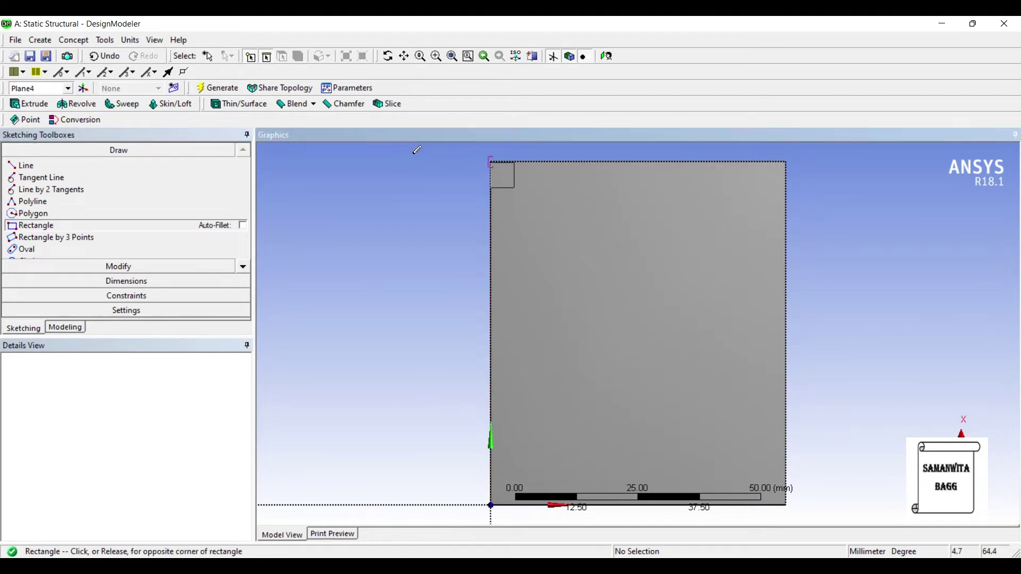
{"action": "left_click", "coordinate": [423, 150]}
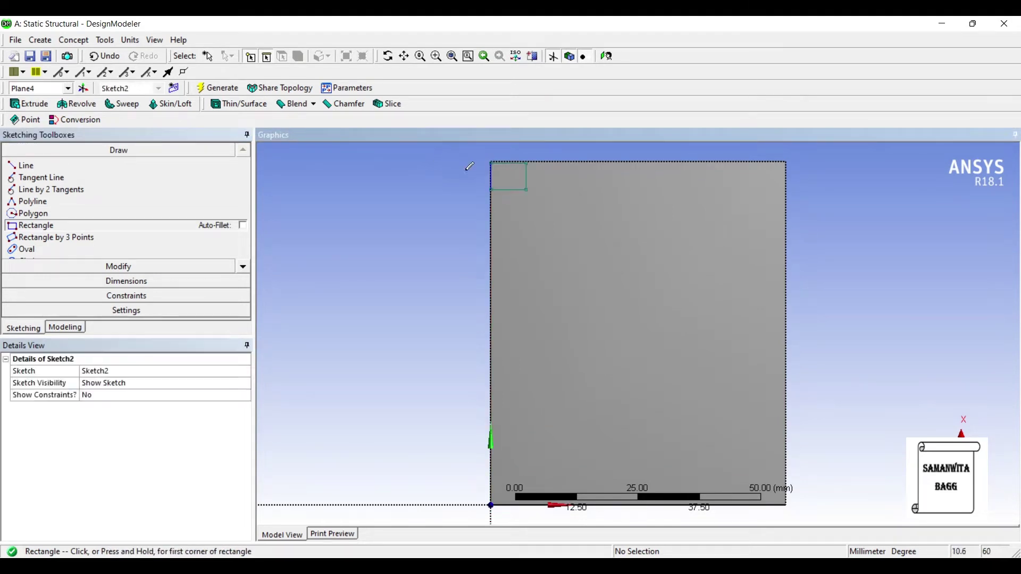
{"action": "left_click", "coordinate": [785, 161]}
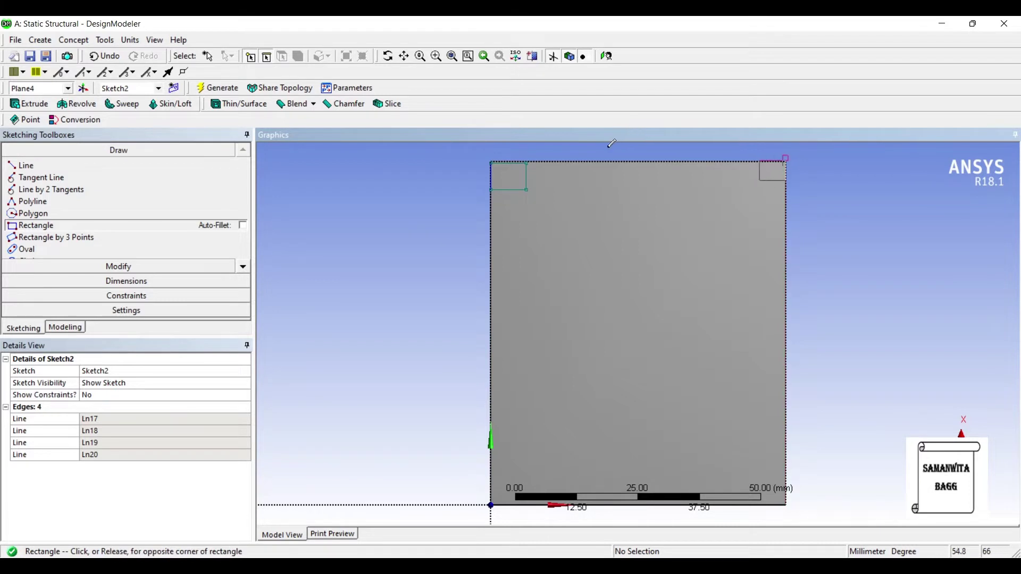
{"action": "left_click", "coordinate": [750, 192]}
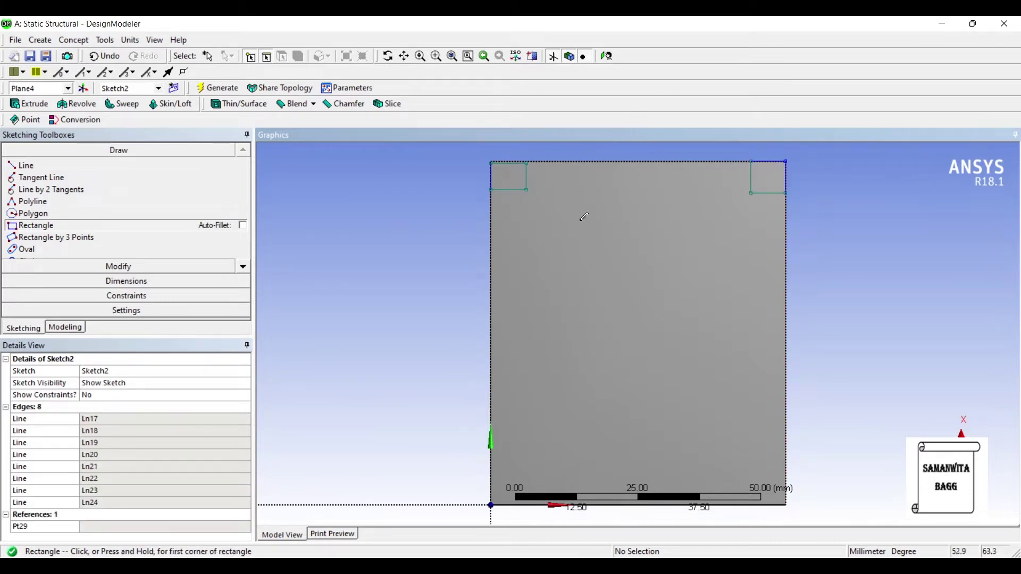
{"action": "left_click", "coordinate": [396, 404]}
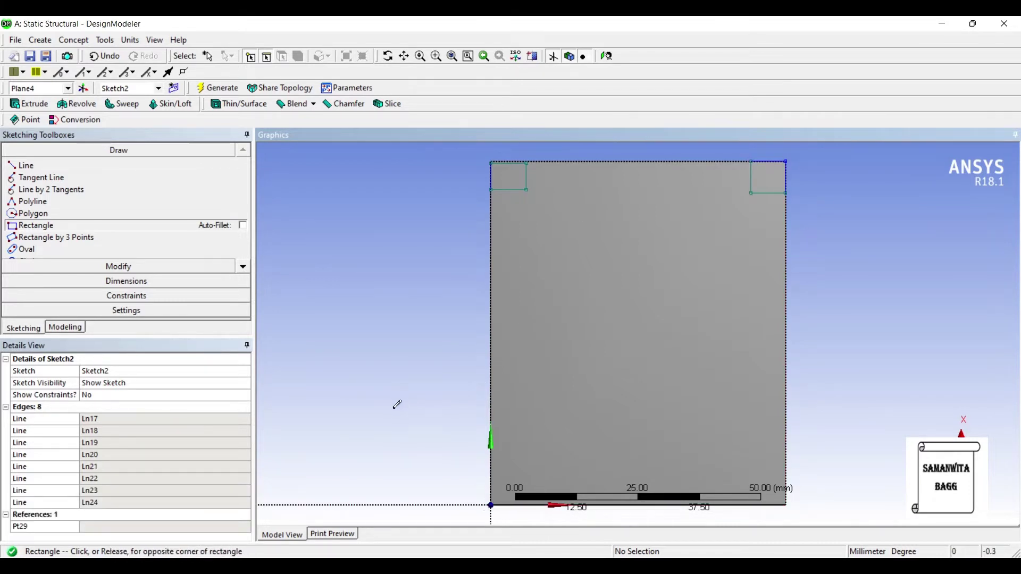
{"action": "left_click", "coordinate": [422, 372]}
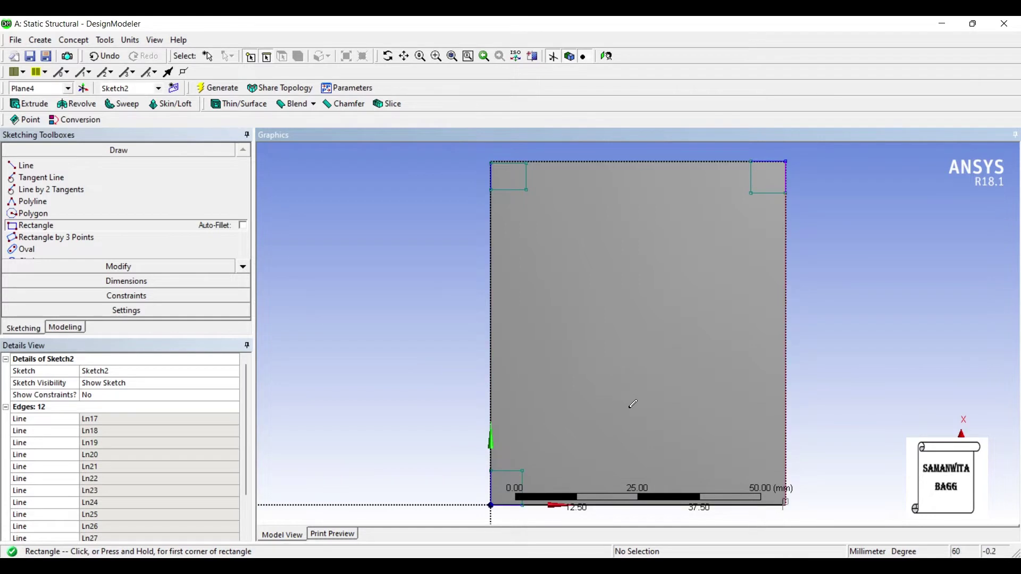
{"action": "left_click", "coordinate": [632, 404]}
{"action": "left_click", "coordinate": [606, 371]}
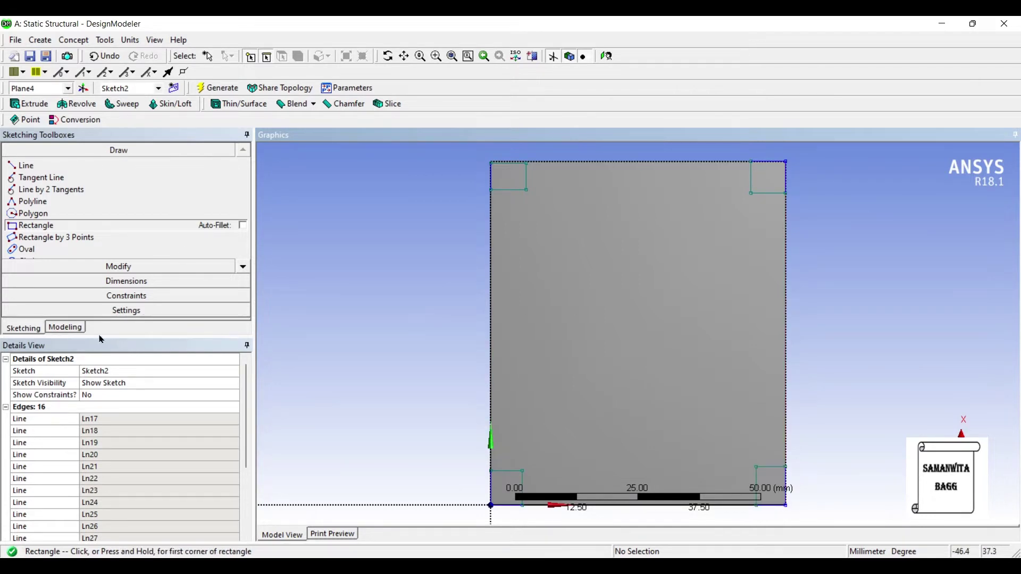
Step: Try a coincident constraint on the top-left rectangle, then abandon it
{"action": "left_click", "coordinate": [104, 296]}
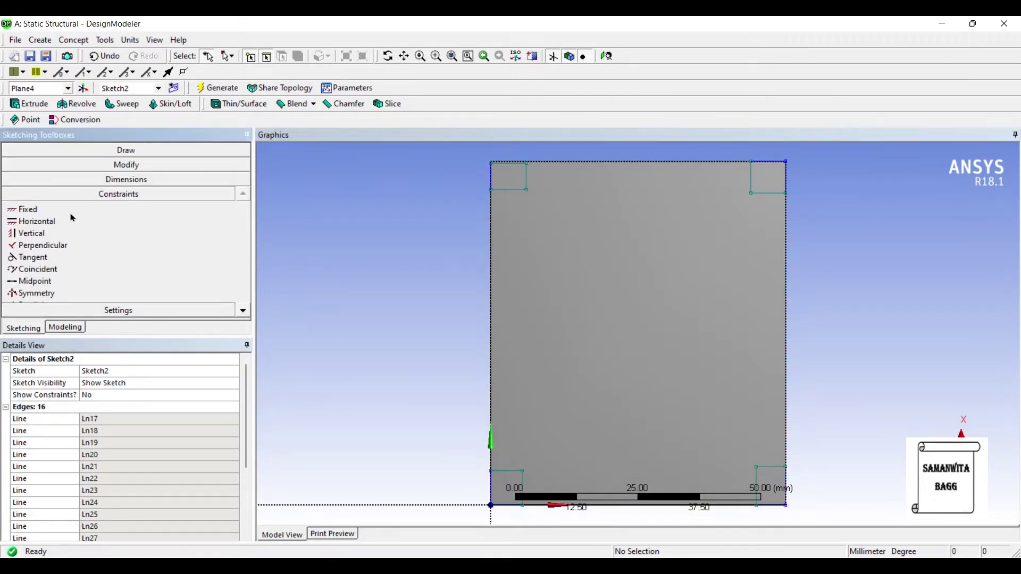
{"action": "left_click", "coordinate": [38, 269]}
{"action": "left_click", "coordinate": [409, 135]}
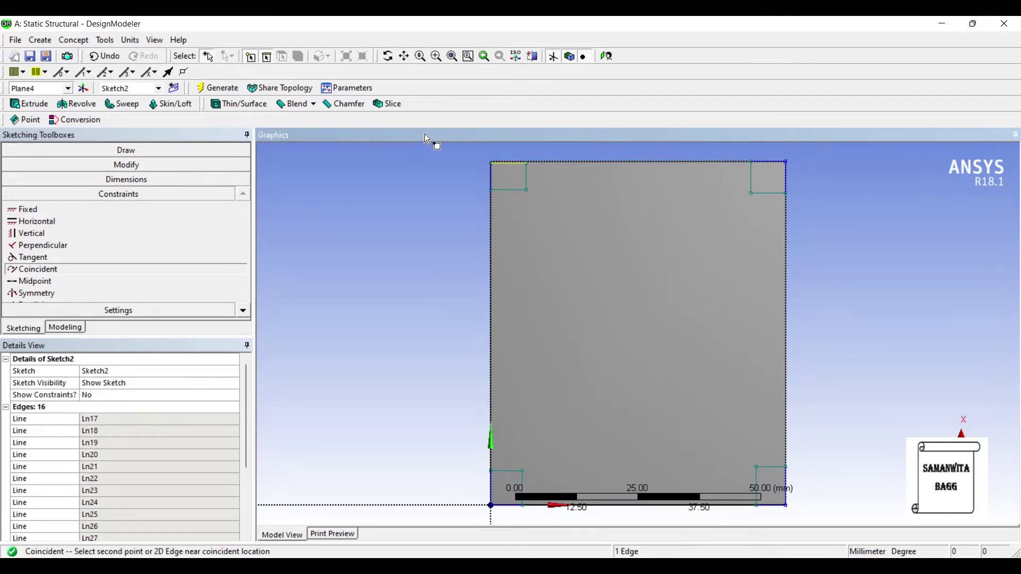
{"action": "left_click", "coordinate": [416, 143]}
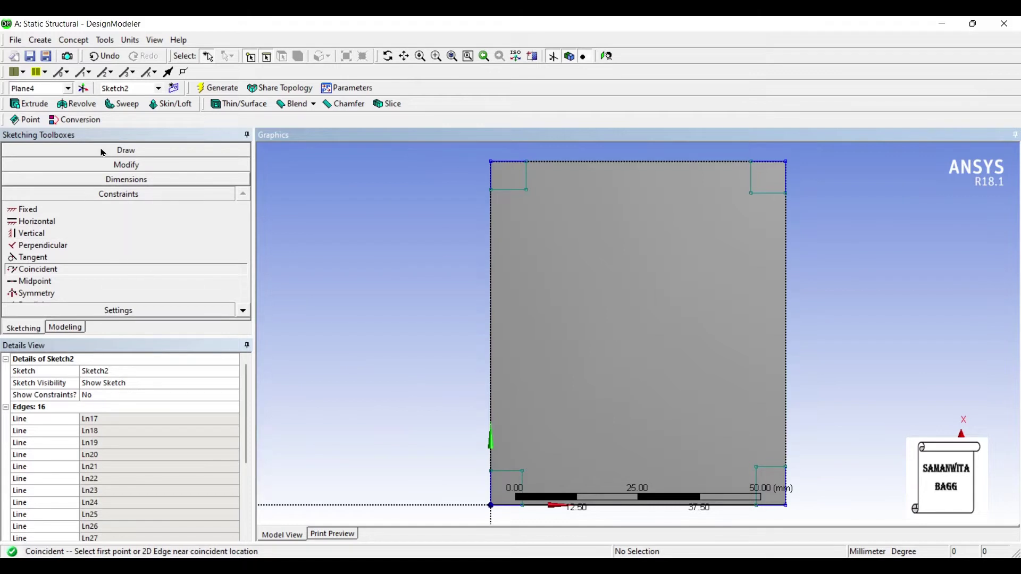
{"action": "left_click", "coordinate": [87, 180]}
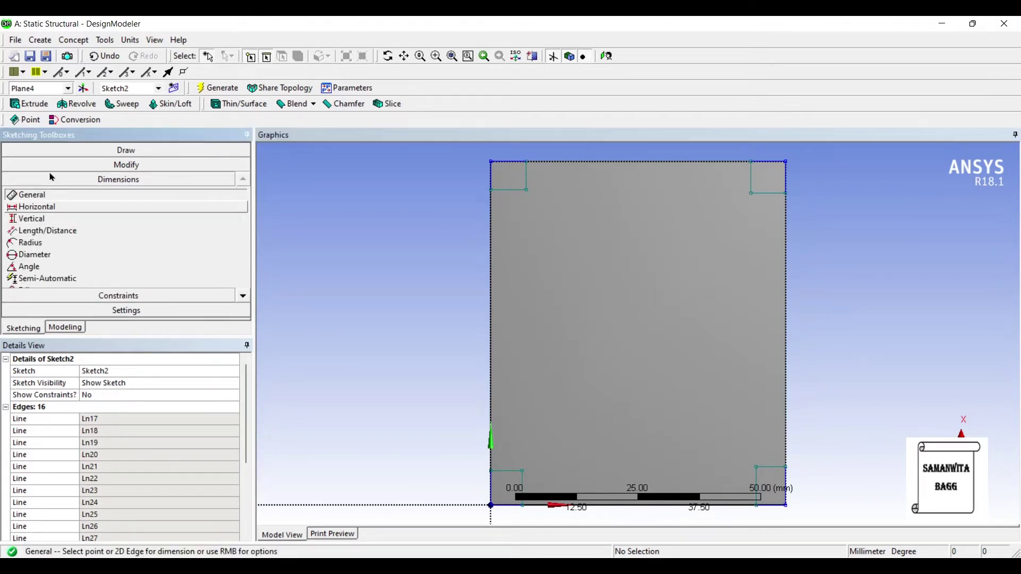
Step: Add width and height dimensions to all four corner rectangles
{"action": "left_click", "coordinate": [490, 176]}
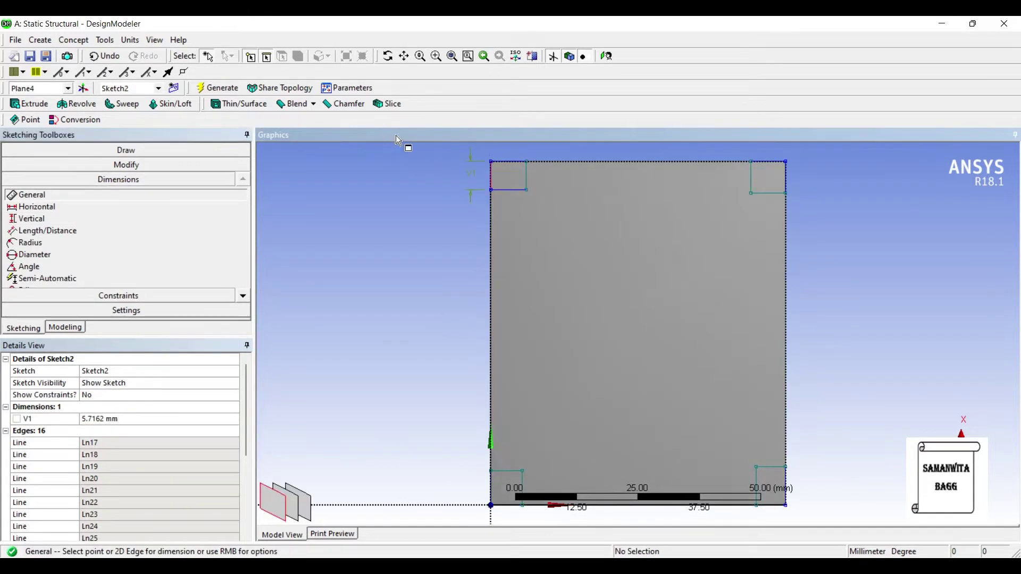
{"action": "left_click", "coordinate": [407, 136]}
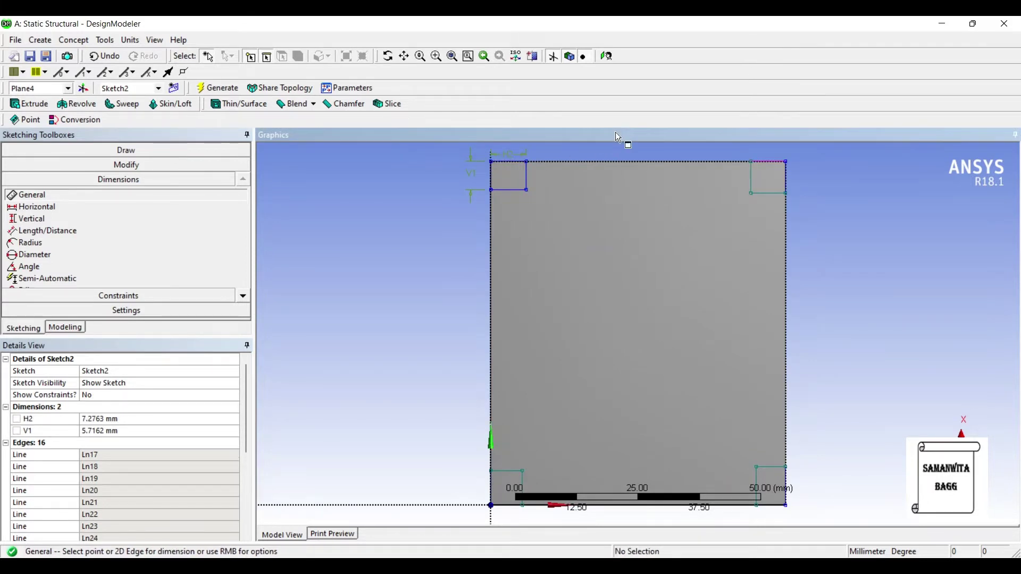
{"action": "left_click", "coordinate": [631, 148]}
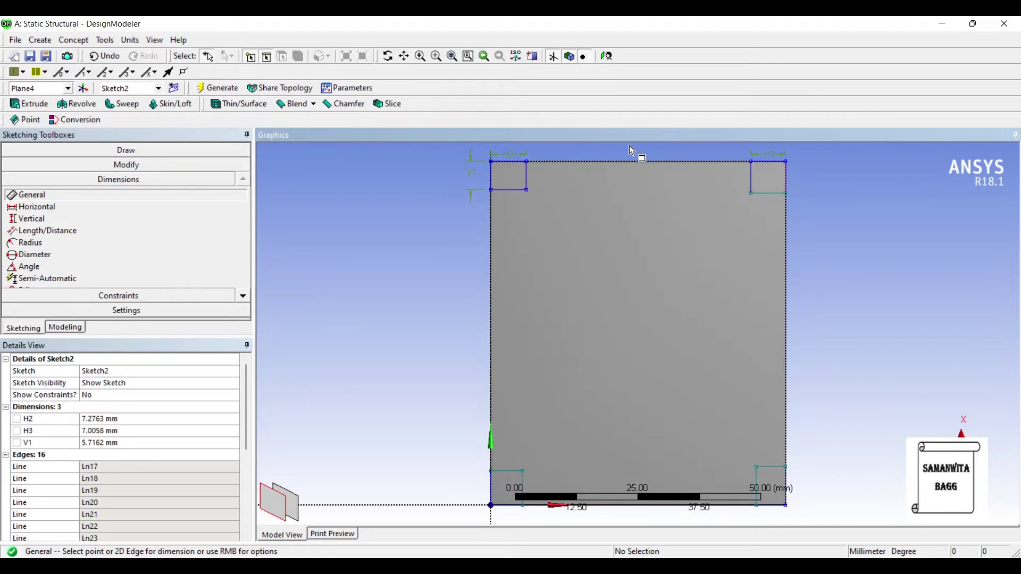
{"action": "left_click", "coordinate": [785, 179]}
{"action": "left_click", "coordinate": [797, 183]}
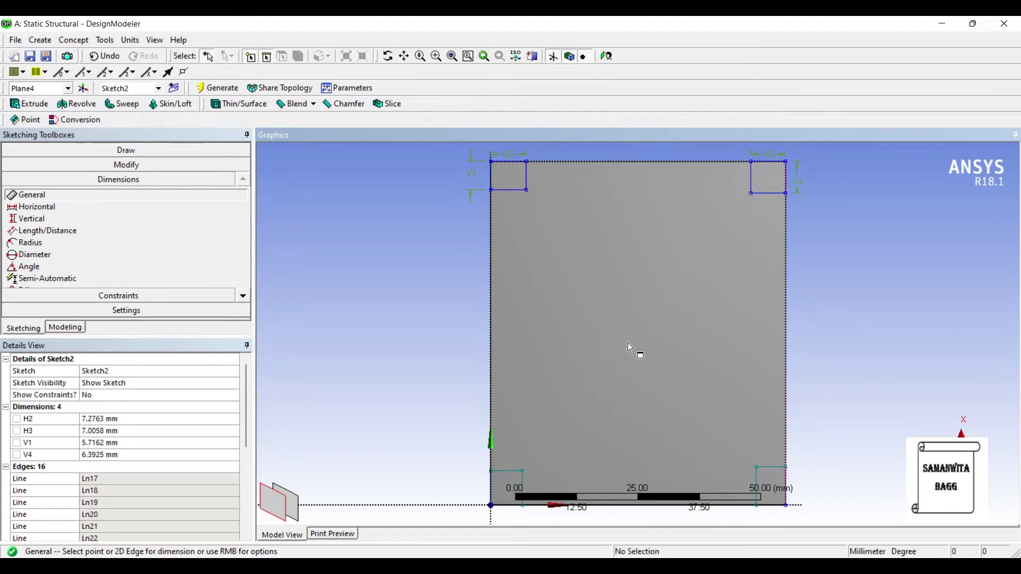
{"action": "left_click", "coordinate": [770, 467]}
{"action": "left_click", "coordinate": [631, 388]}
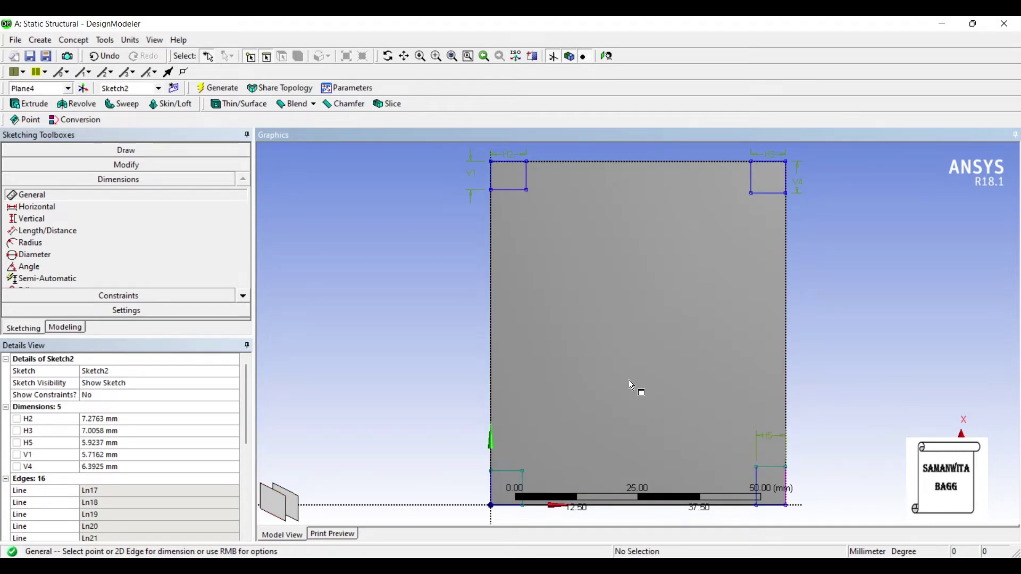
{"action": "left_click", "coordinate": [513, 378]}
{"action": "left_click", "coordinate": [392, 384]}
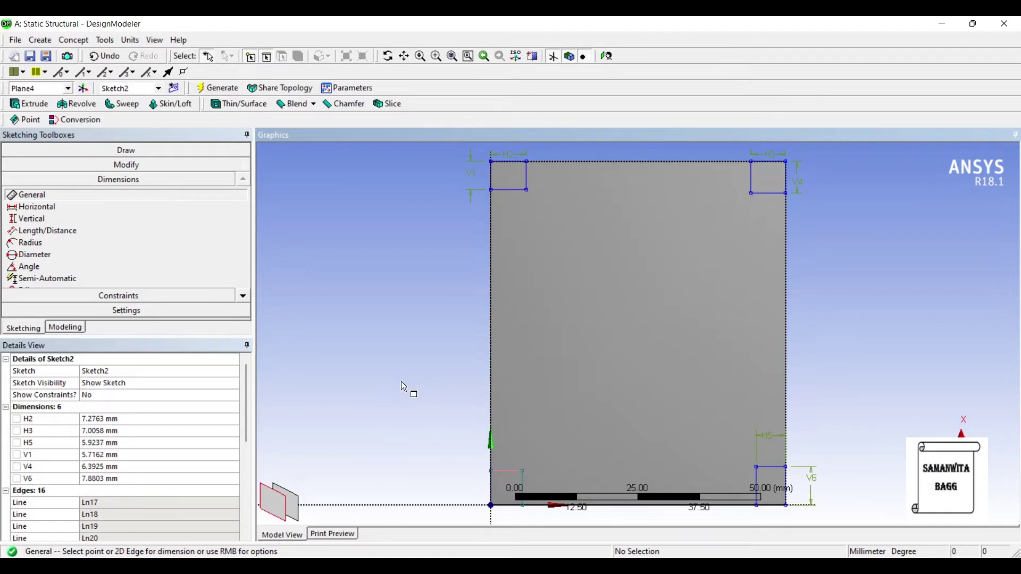
{"action": "left_click", "coordinate": [390, 384]}
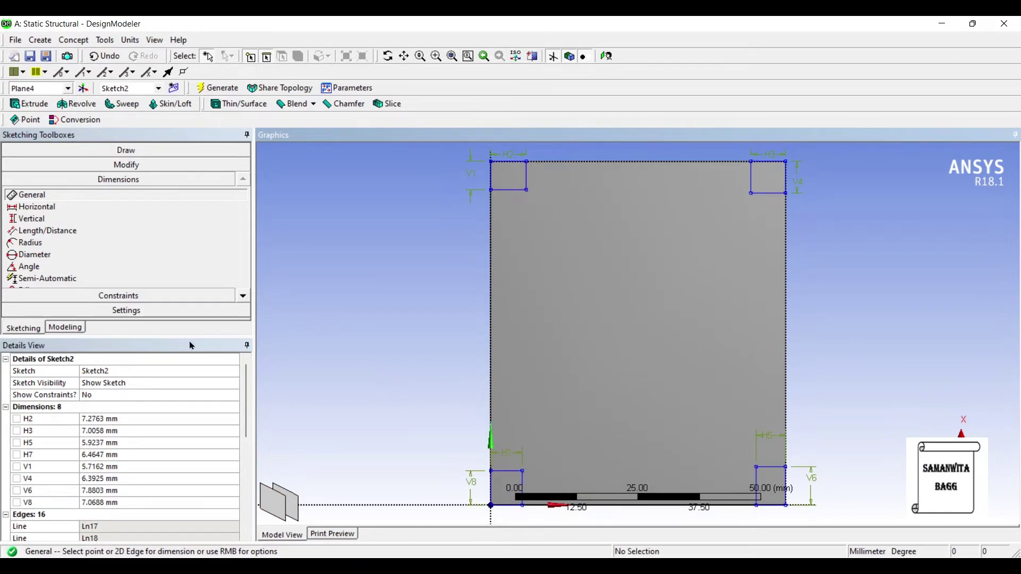
Step: Set the corner rectangle widths H2, H3, H5 and H7 to 9 mm
{"action": "left_click", "coordinate": [112, 418]}
{"action": "type", "text": "9"}
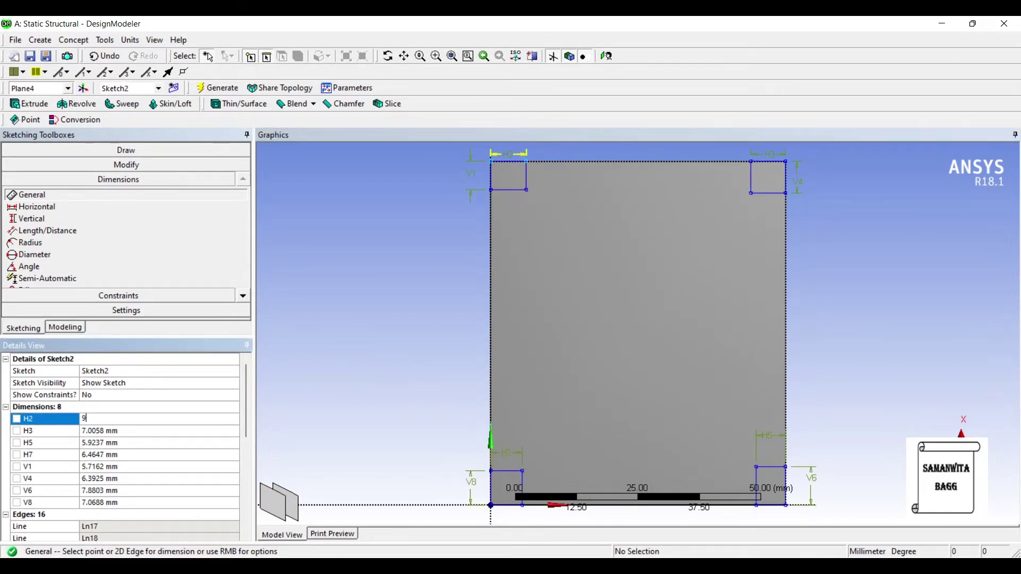
{"action": "key", "text": "Return"}
{"action": "key", "text": "Down"}
{"action": "type", "text": "9"}
{"action": "key", "text": "Return"}
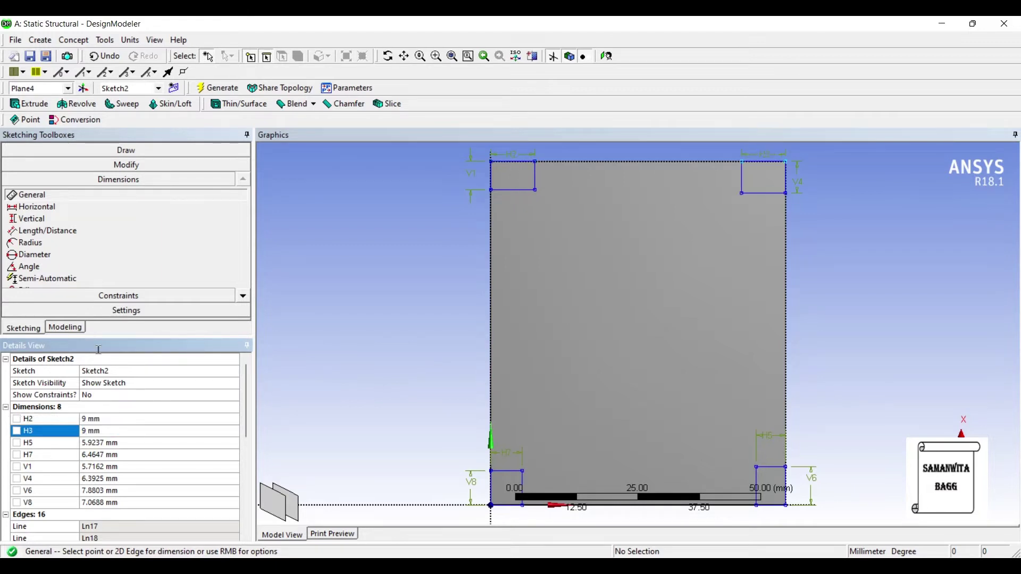
{"action": "key", "text": "Down"}
{"action": "type", "text": "9"}
{"action": "key", "text": "Return"}
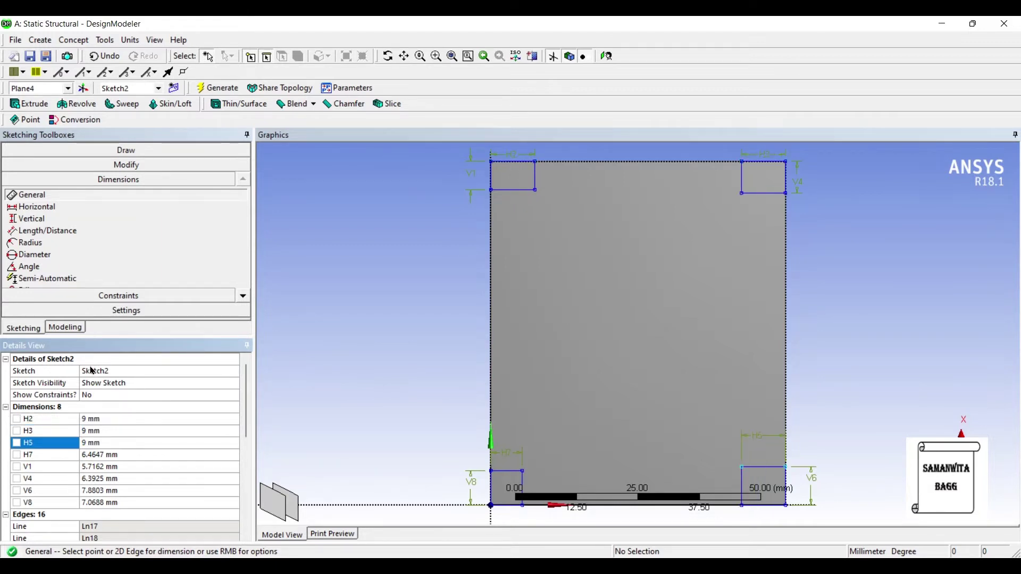
{"action": "key", "text": "Down"}
{"action": "type", "text": "9"}
{"action": "key", "text": "Return"}
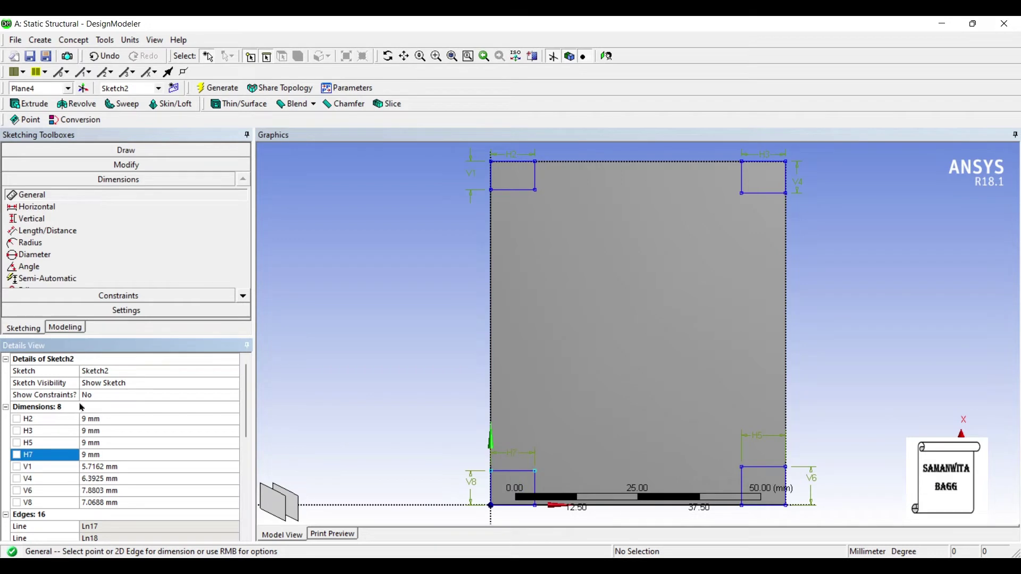
{"action": "key", "text": "Down"}
{"action": "type", "text": "9"}
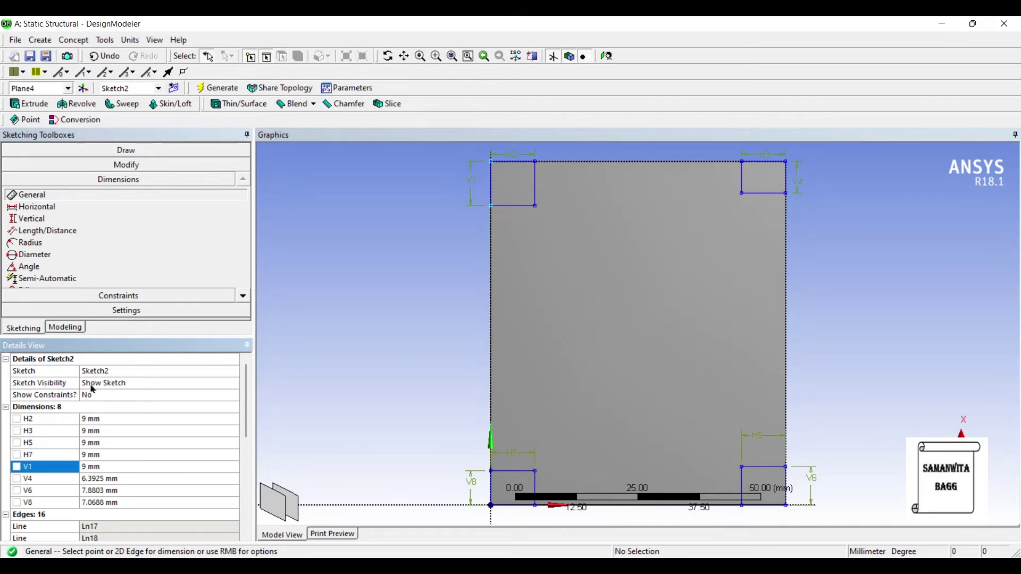
Step: Set the corner rectangle heights V1, V4, V6 and V8 to 9 mm
{"action": "key", "text": "Down"}
{"action": "type", "text": "9"}
{"action": "key", "text": "Return"}
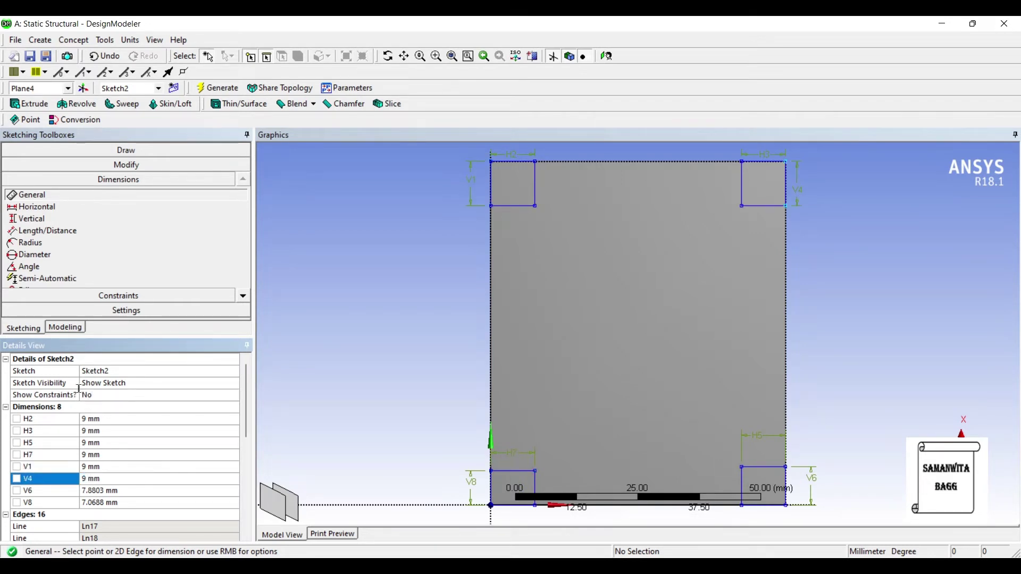
{"action": "key", "text": "Down"}
{"action": "type", "text": "9"}
{"action": "key", "text": "Return"}
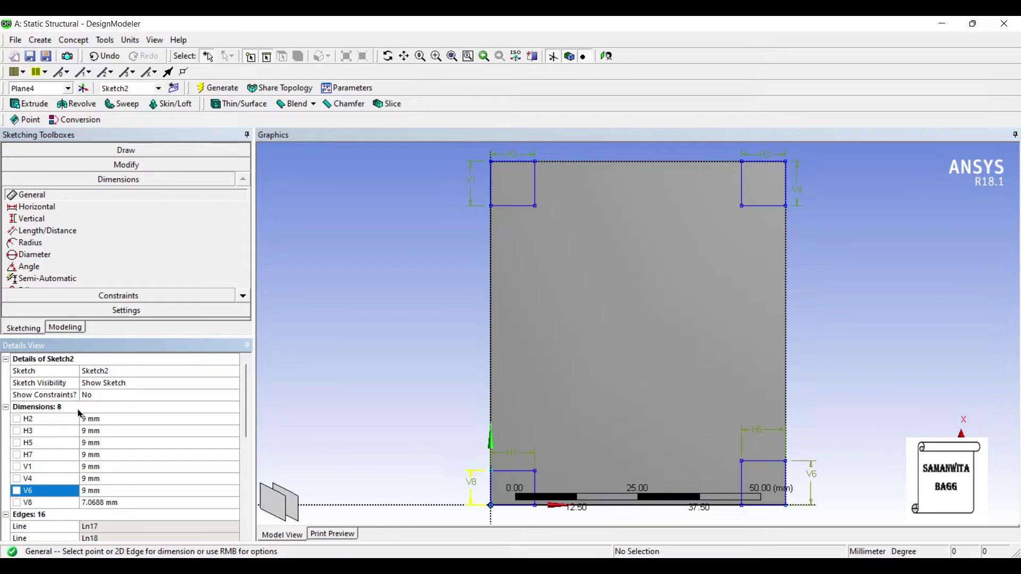
{"action": "key", "text": "Down"}
{"action": "type", "text": "9"}
{"action": "key", "text": "Return"}
{"action": "middle_click_drag", "start_coordinate": [450, 288], "coordinate": [344, 240]}
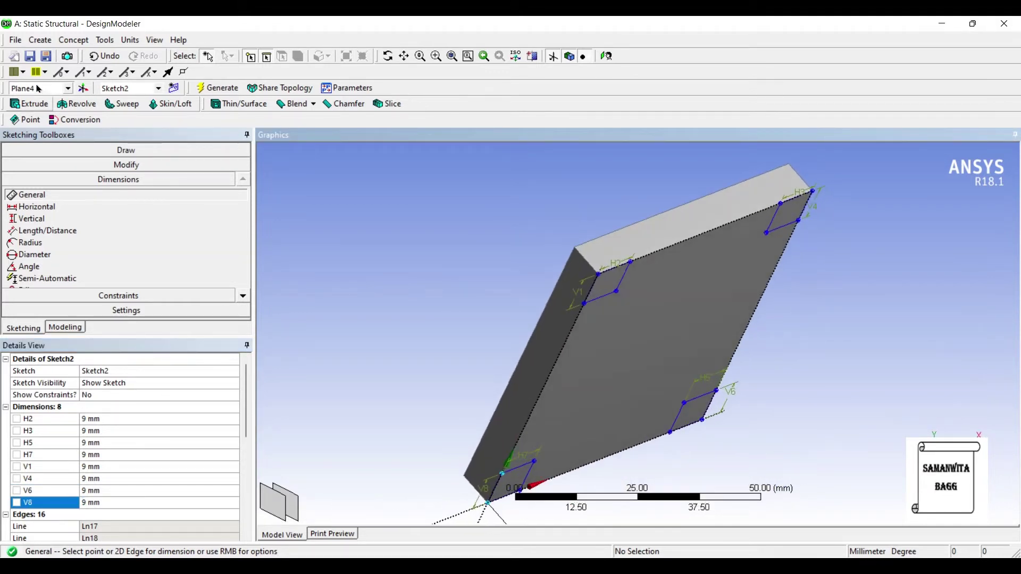
Step: Extrude Sketch2's four 9 mm corner squares 60 mm as Extrude2 and select the top face
{"action": "left_click", "coordinate": [31, 103]}
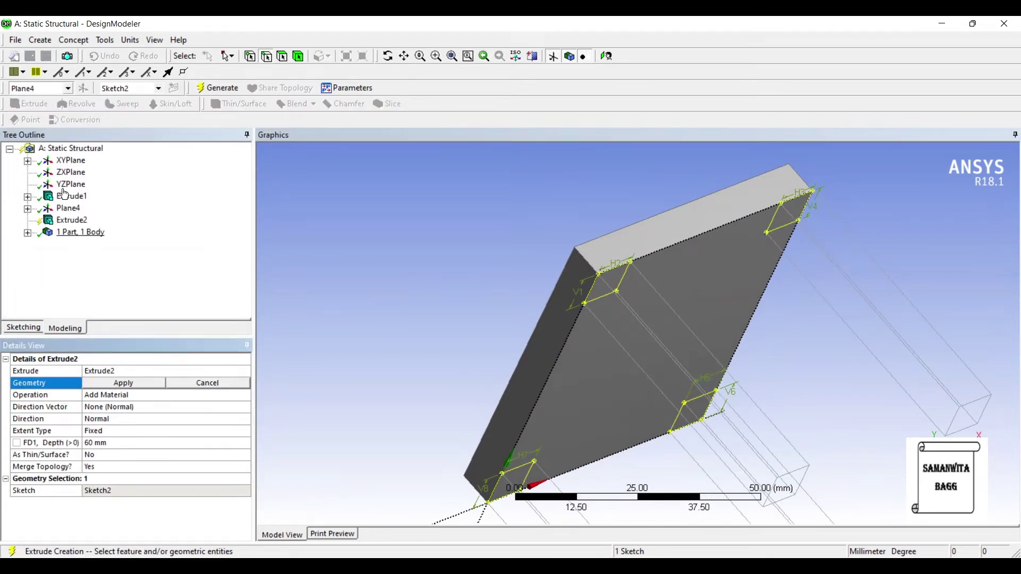
{"action": "scroll", "coordinate": [580, 272], "scroll_direction": "down", "scroll_amount": 2}
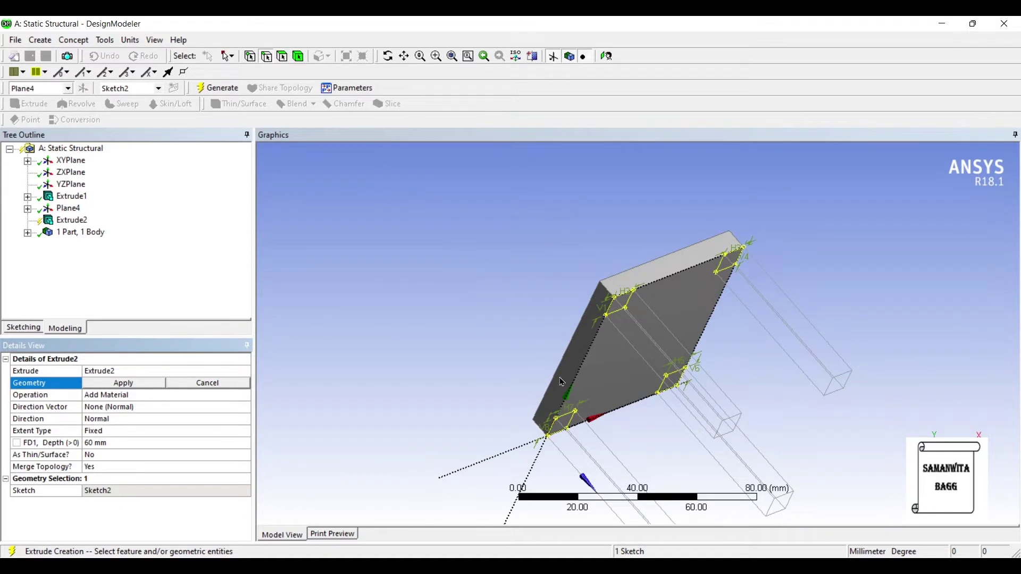
{"action": "key", "text": "Return"}
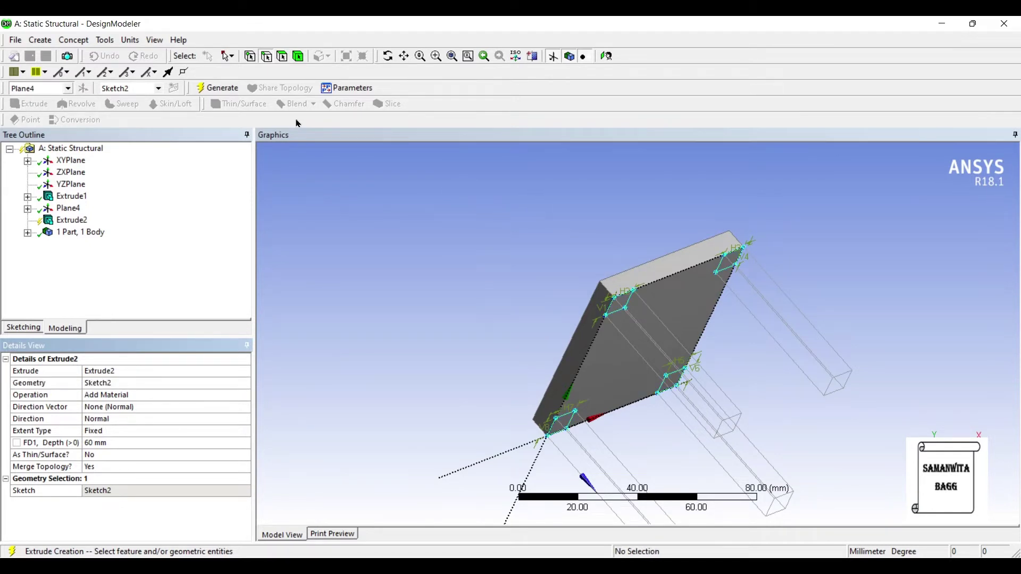
{"action": "left_click", "coordinate": [215, 89]}
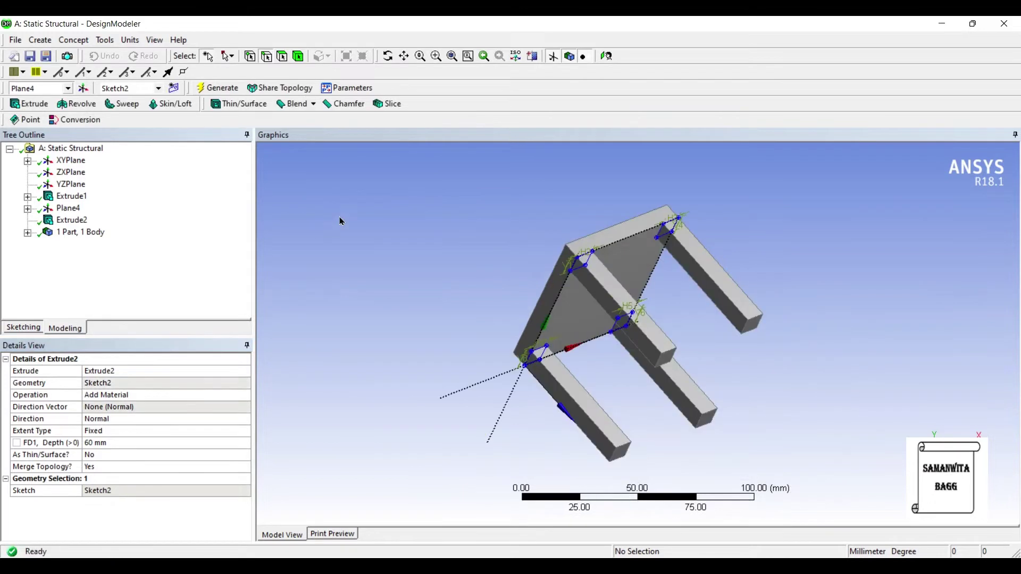
{"action": "middle_click_drag", "start_coordinate": [593, 226], "coordinate": [653, 256]}
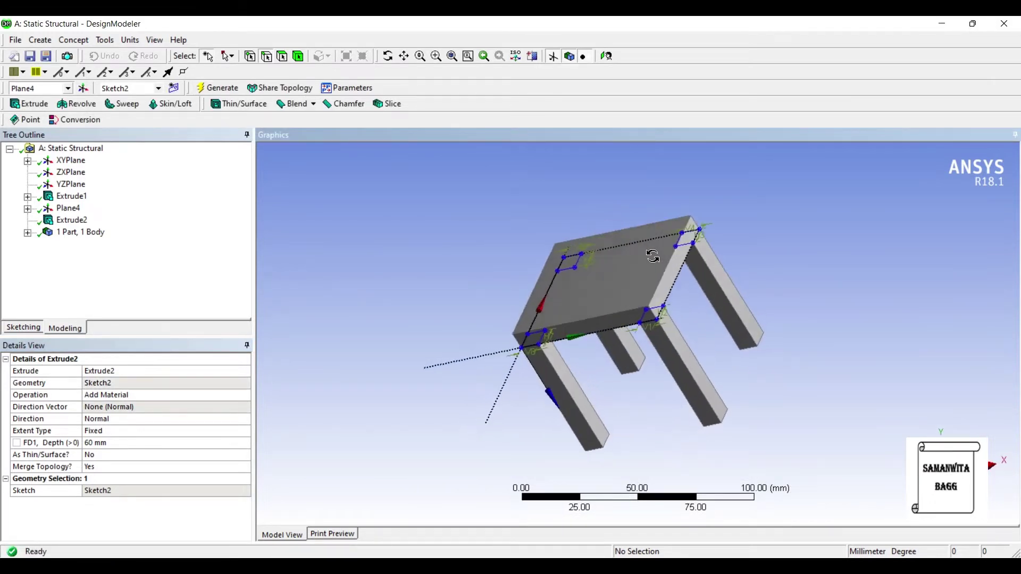
{"action": "middle_click_drag", "start_coordinate": [652, 256], "coordinate": [421, 198]}
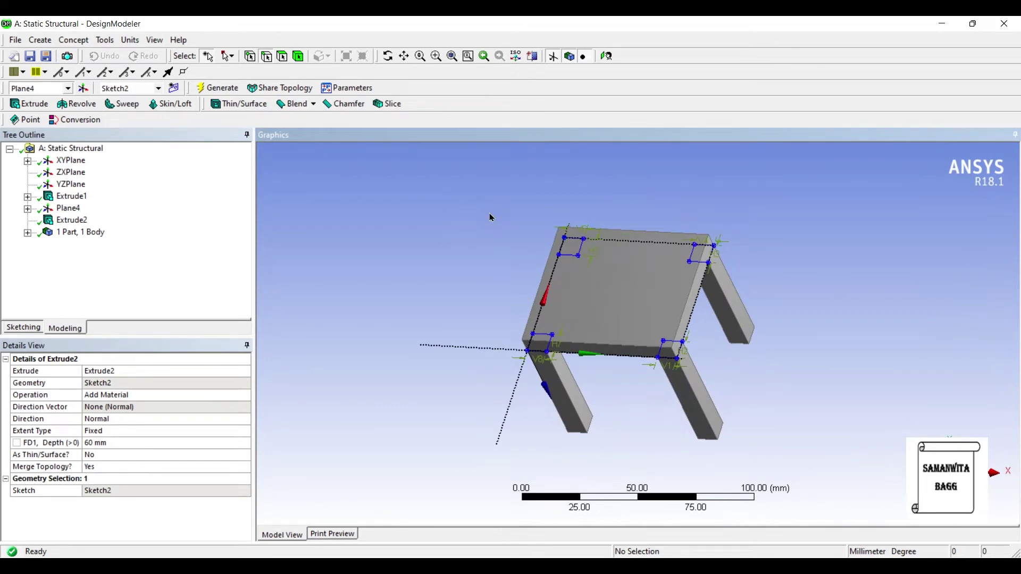
{"action": "left_click", "coordinate": [574, 271]}
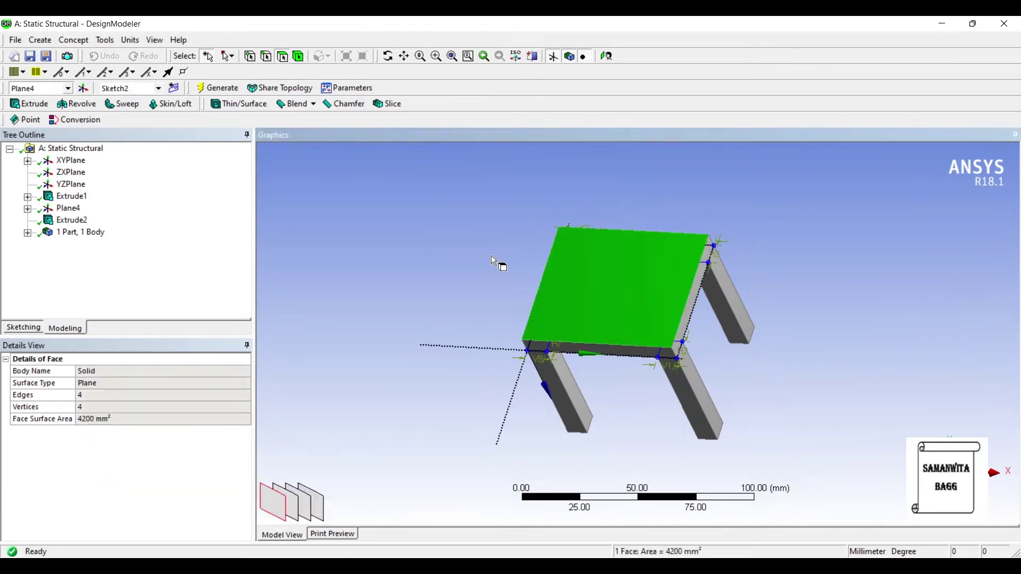
Step: Create Plane5 on the top face and draw a rectangle across it
{"action": "left_click", "coordinate": [66, 74]}
{"action": "left_click", "coordinate": [217, 88]}
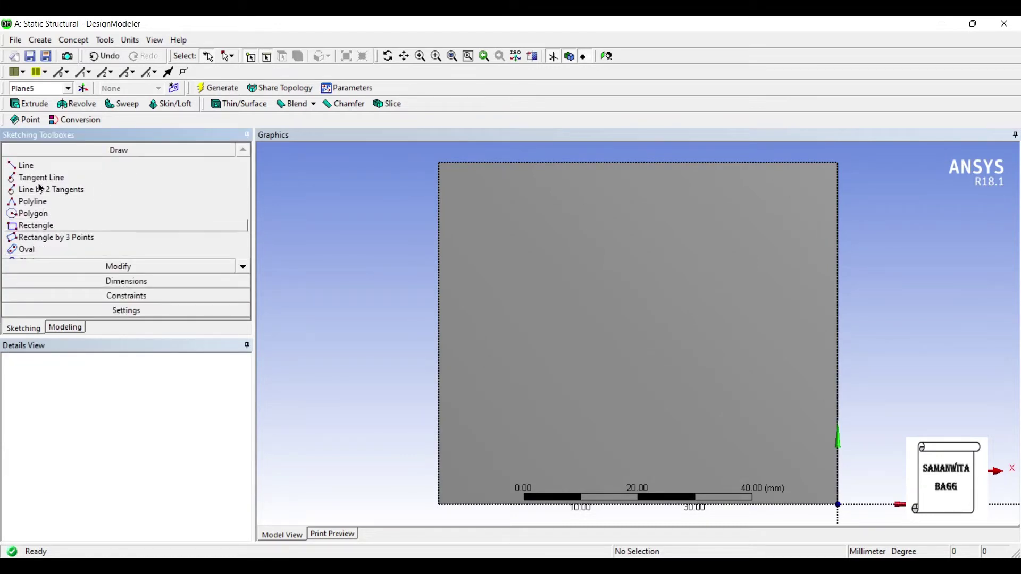
{"action": "left_click", "coordinate": [36, 225]}
{"action": "left_click", "coordinate": [360, 157]}
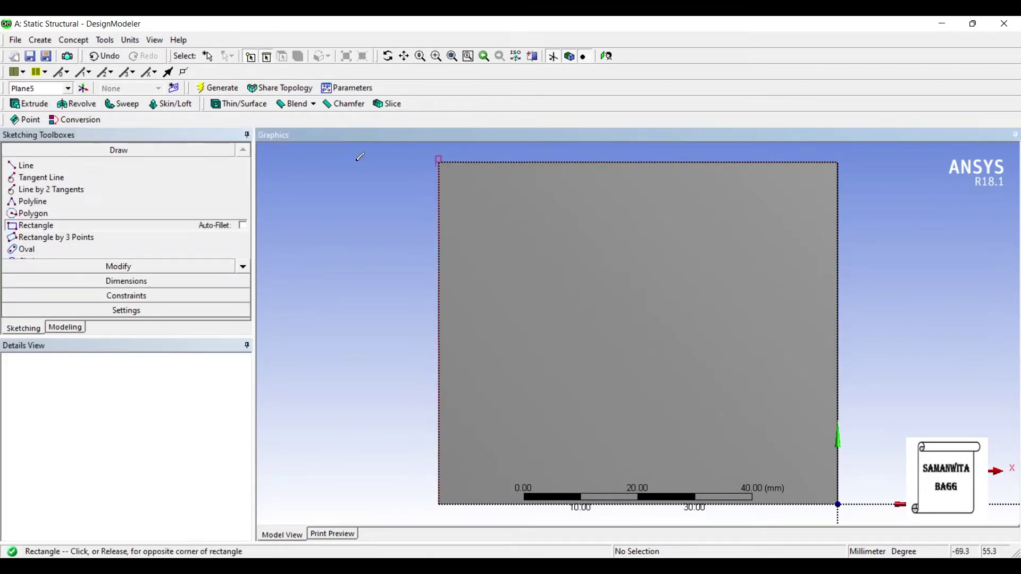
{"action": "left_click", "coordinate": [837, 504]}
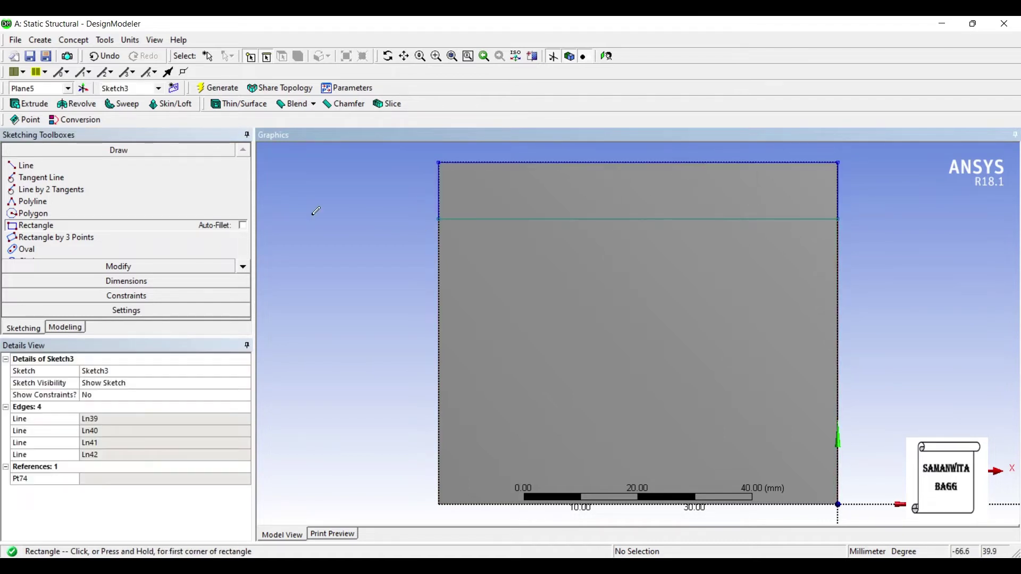
Step: Dimension the rectangle's V1 depth to 10 mm, forming the edge strip
{"action": "left_click", "coordinate": [127, 280]}
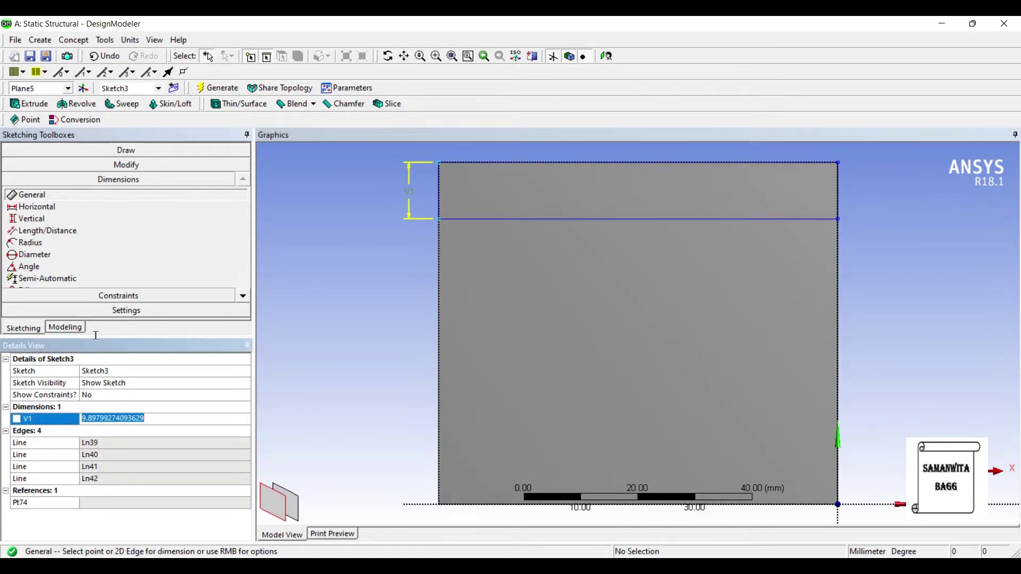
{"action": "type", "text": "10"}
{"action": "key", "text": "Return"}
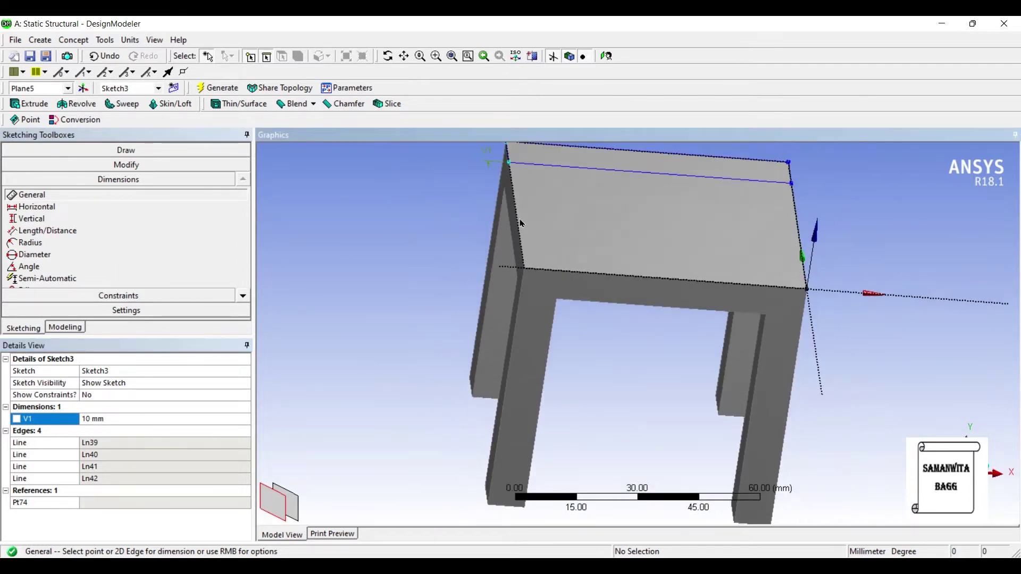
{"action": "mouse_move", "coordinate": [477, 275]}
{"action": "middle_mouse_down"}
{"action": "mouse_move", "coordinate": [520, 198]}
{"action": "mouse_move", "coordinate": [497, 217]}
{"action": "middle_mouse_up"}
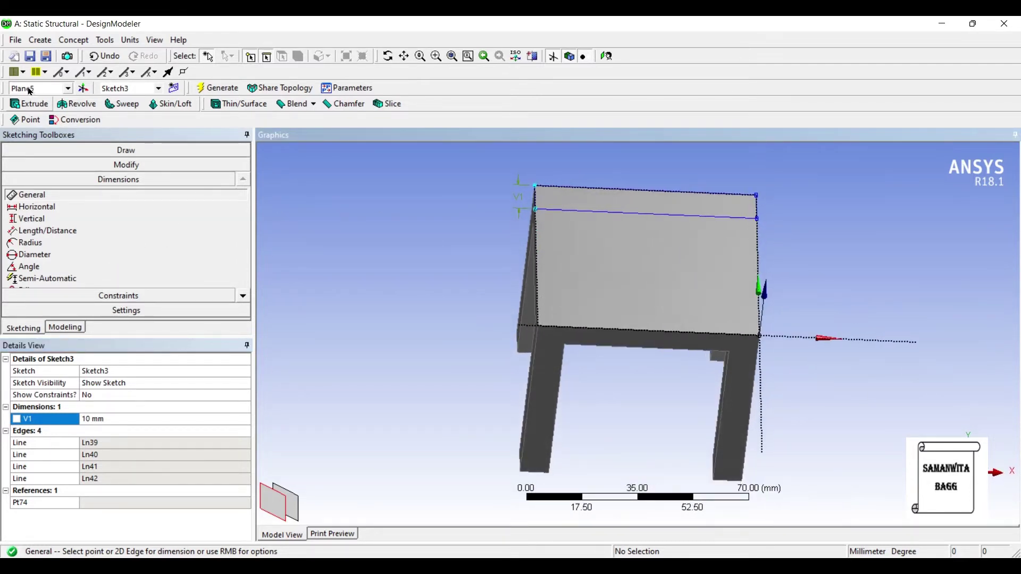
{"action": "left_click", "coordinate": [29, 104]}
{"action": "scroll", "coordinate": [543, 186], "scroll_direction": "down", "scroll_amount": 1}
{"action": "scroll", "coordinate": [534, 235], "scroll_direction": "down", "scroll_amount": 2}
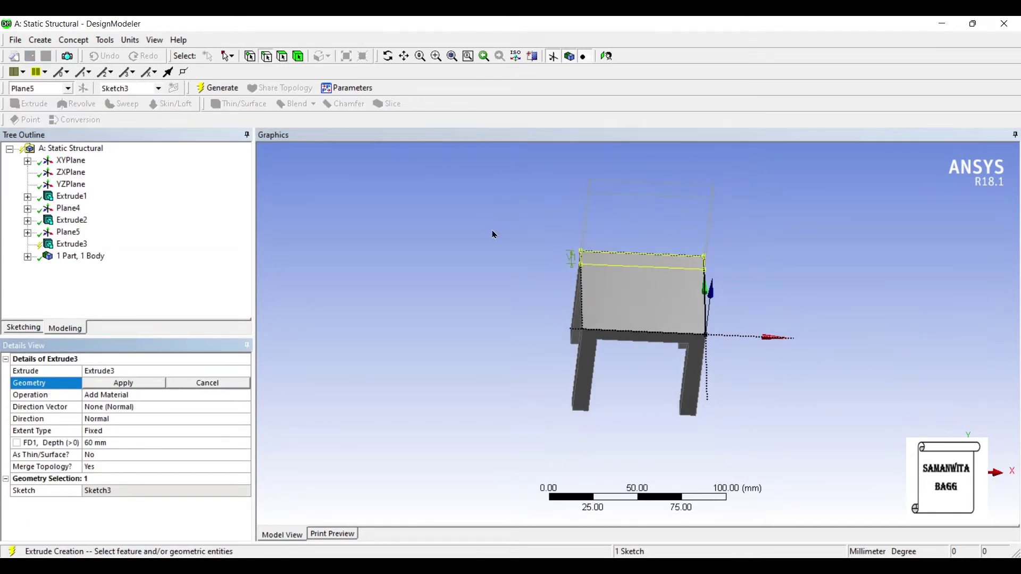
Step: Extrude Sketch3 65 mm as Extrude3 and orbit the chair to inspect the backrest
{"action": "mouse_move", "coordinate": [492, 233]}
{"action": "middle_mouse_down"}
{"action": "mouse_move", "coordinate": [535, 231]}
{"action": "mouse_move", "coordinate": [535, 217]}
{"action": "middle_mouse_up"}
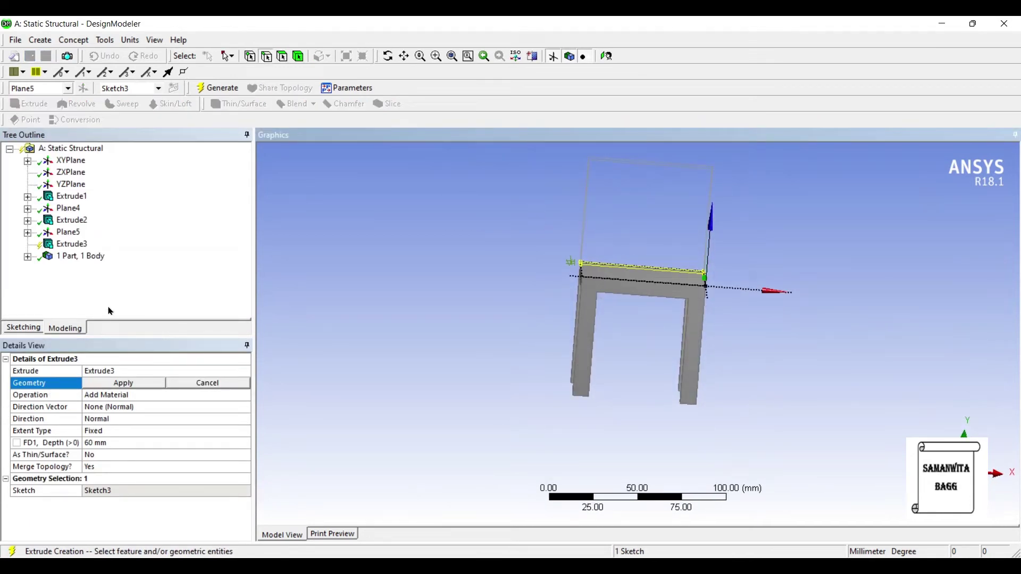
{"action": "key", "text": "Return"}
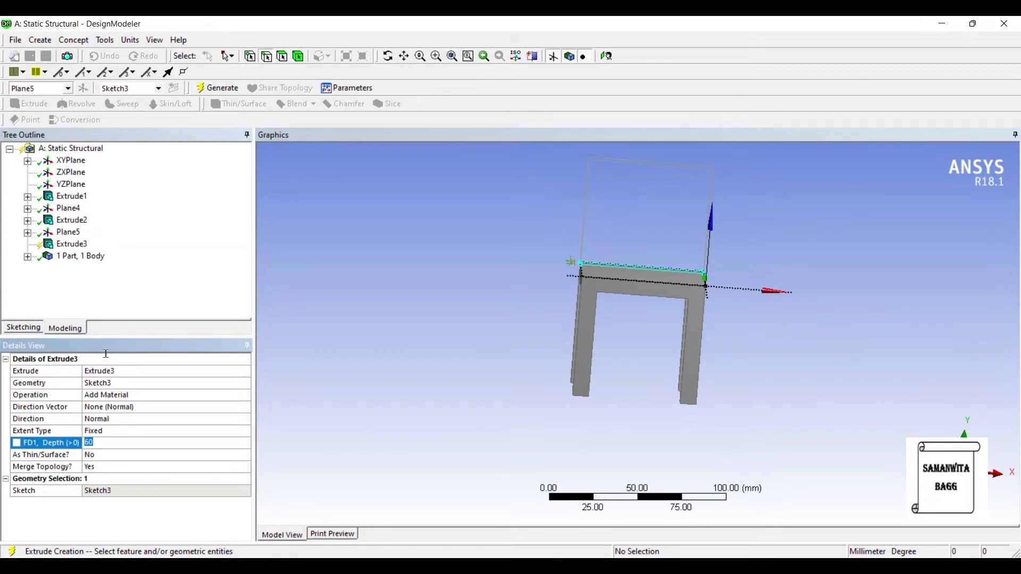
{"action": "type", "text": "65"}
{"action": "key", "text": "Return"}
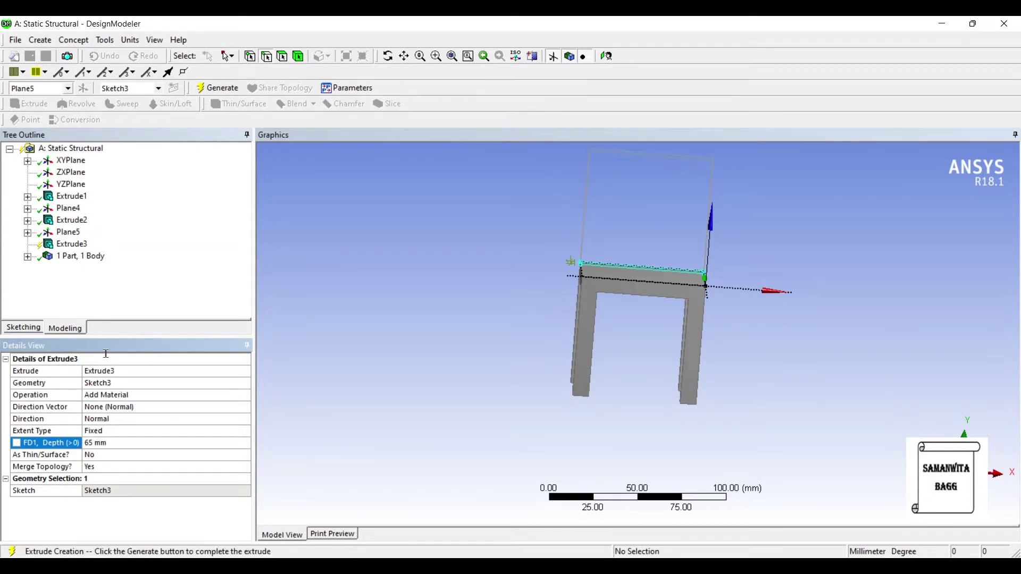
{"action": "left_click", "coordinate": [606, 56]}
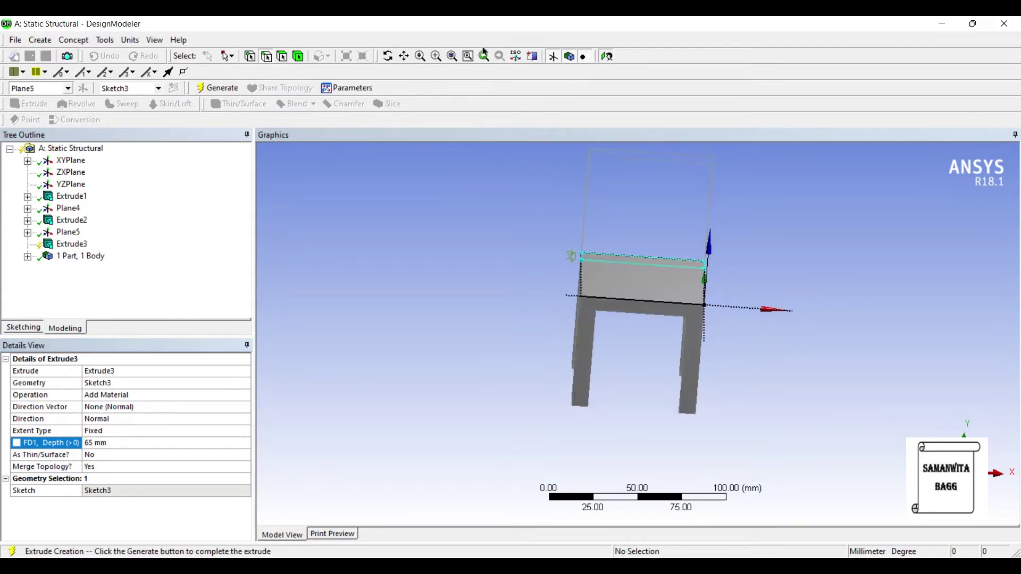
{"action": "scroll", "coordinate": [562, 247], "scroll_direction": "down", "scroll_amount": 2}
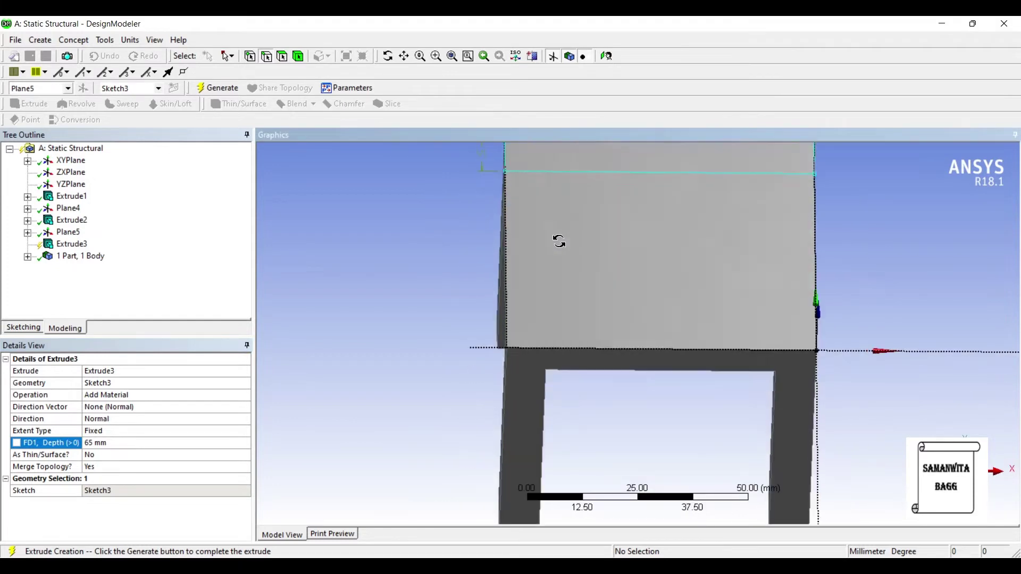
{"action": "middle_click_drag", "start_coordinate": [565, 270], "coordinate": [564, 197]}
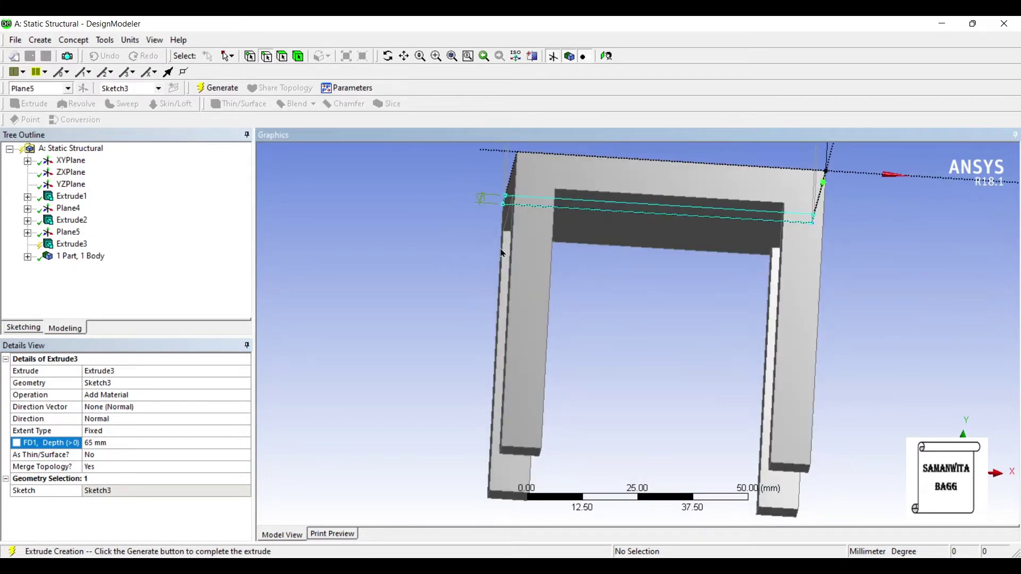
{"action": "scroll", "coordinate": [479, 238], "scroll_direction": "down", "scroll_amount": 2}
{"action": "left_click", "coordinate": [217, 88]}
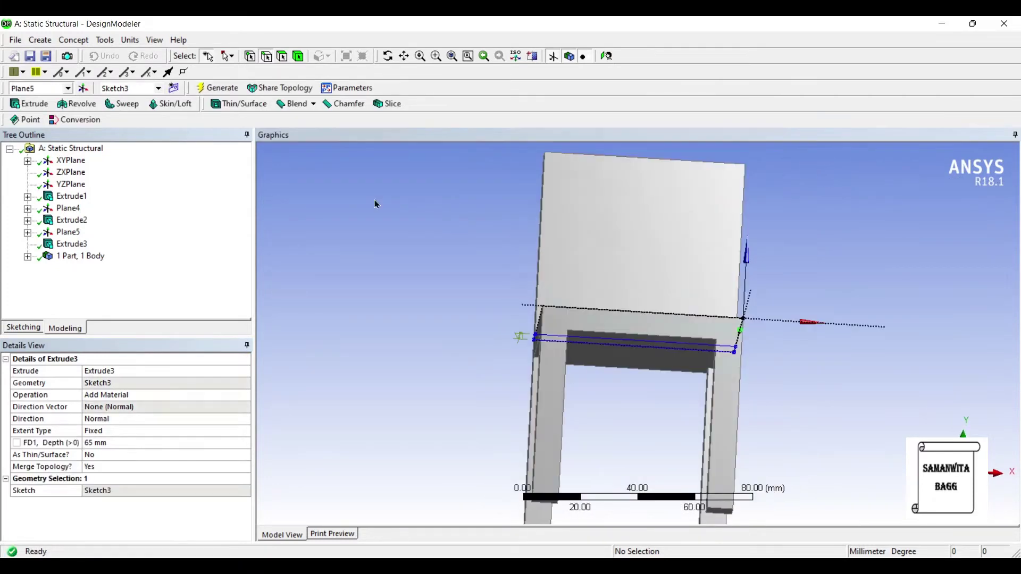
{"action": "middle_click_drag", "start_coordinate": [530, 271], "coordinate": [515, 273]}
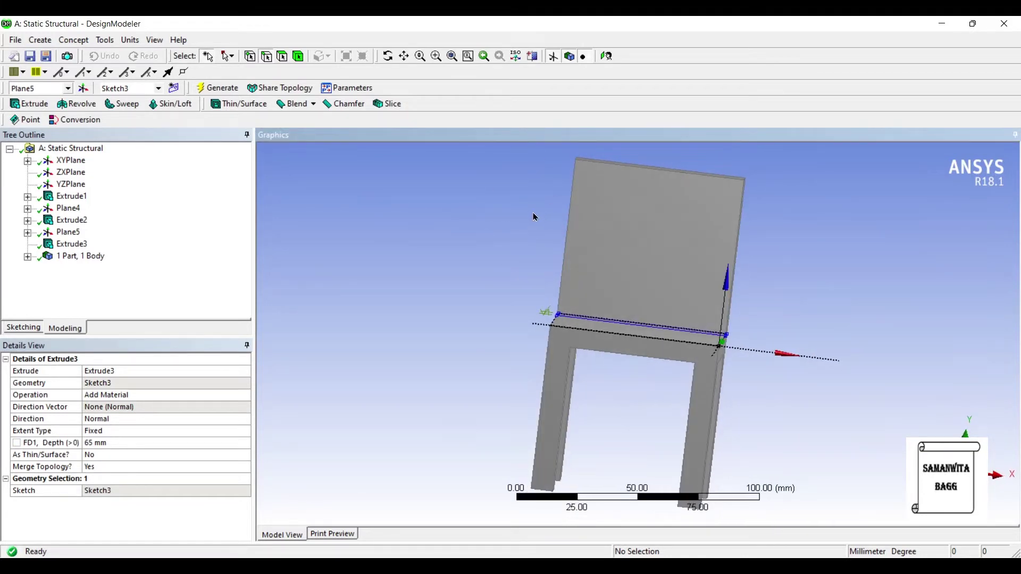
{"action": "middle_click_drag", "start_coordinate": [536, 260], "coordinate": [544, 256]}
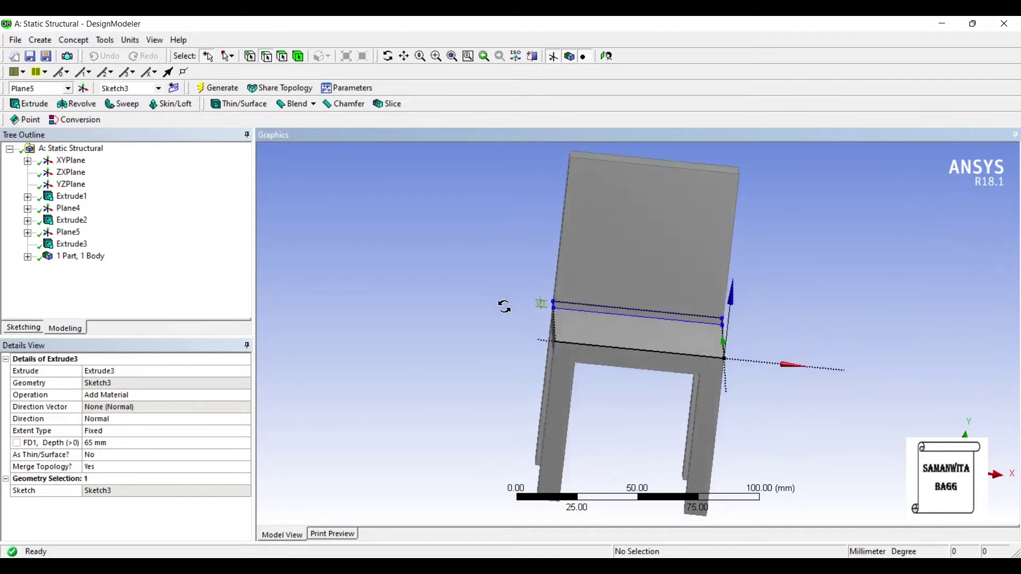
{"action": "middle_click_drag", "start_coordinate": [512, 313], "coordinate": [506, 298]}
{"action": "mouse_move", "coordinate": [551, 225]}
{"action": "middle_mouse_down"}
{"action": "mouse_move", "coordinate": [506, 225]}
{"action": "mouse_move", "coordinate": [597, 221]}
{"action": "mouse_move", "coordinate": [531, 221]}
{"action": "mouse_move", "coordinate": [481, 274]}
{"action": "middle_mouse_up"}
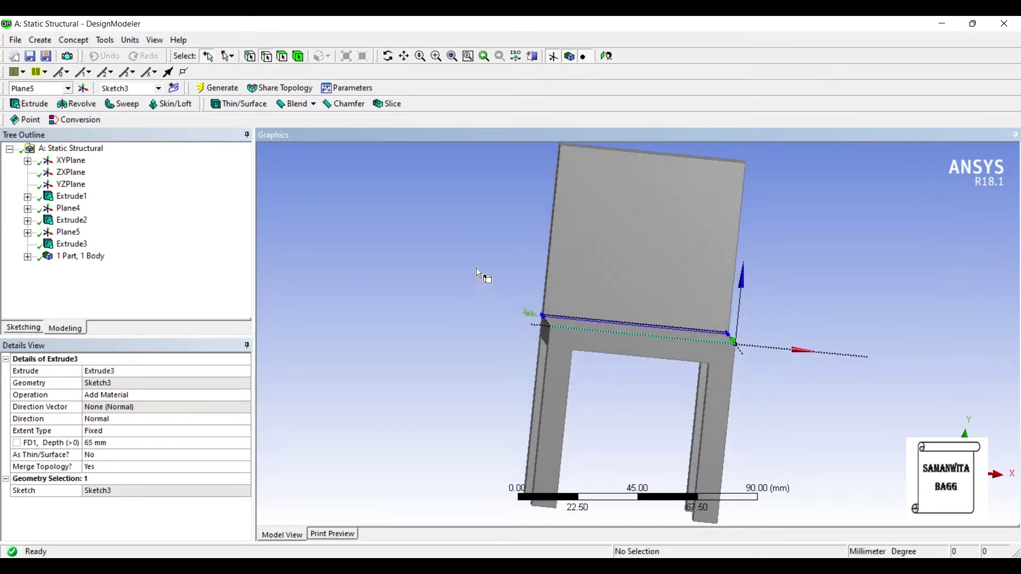
Step: Change Sketch1's seat height V2 from 8 mm to 10 mm, keeping the 70 mm width
{"action": "left_click", "coordinate": [57, 160]}
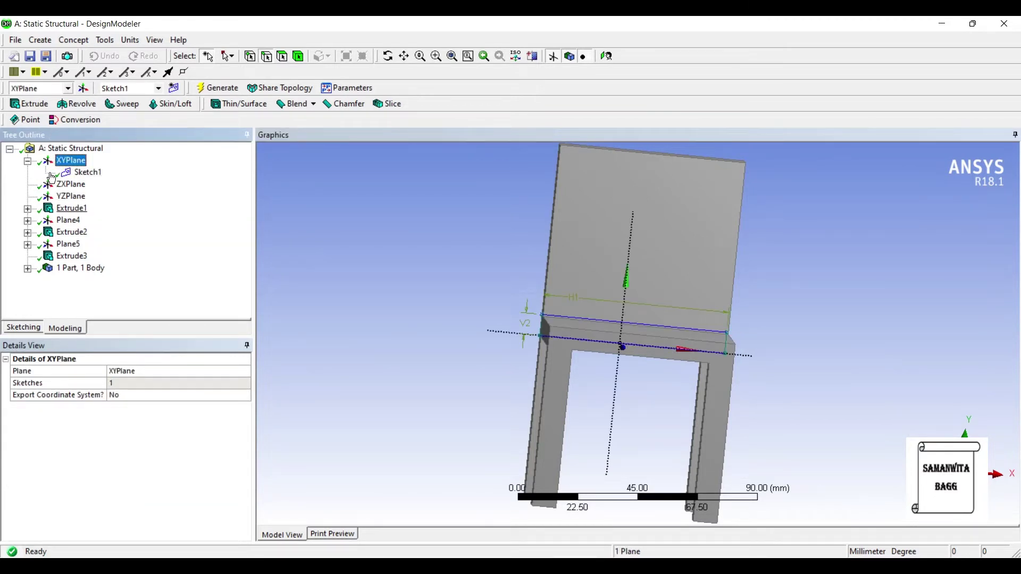
{"action": "left_click", "coordinate": [71, 208]}
{"action": "left_click", "coordinate": [87, 173]}
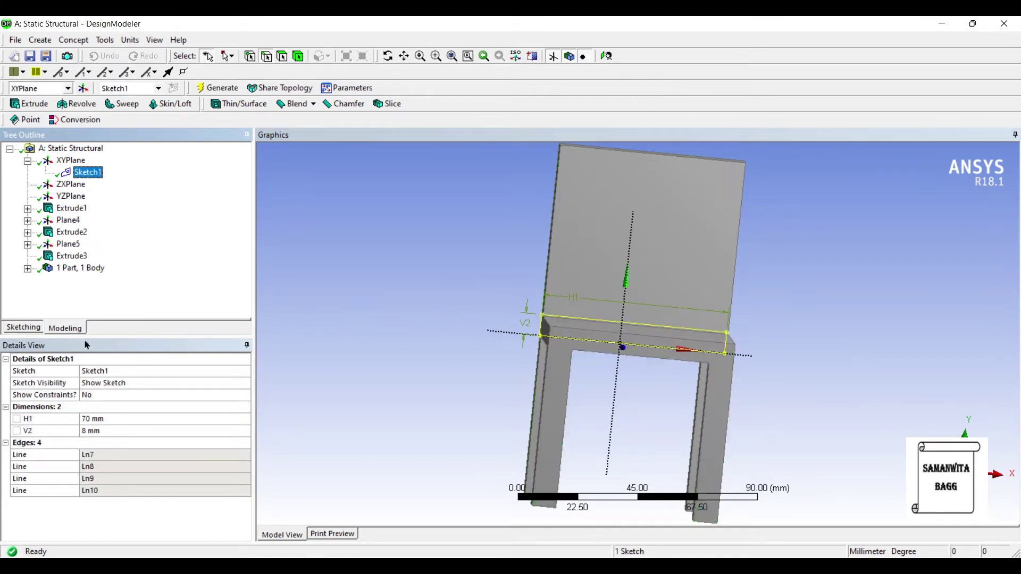
{"action": "left_click", "coordinate": [103, 430]}
{"action": "type", "text": "10"}
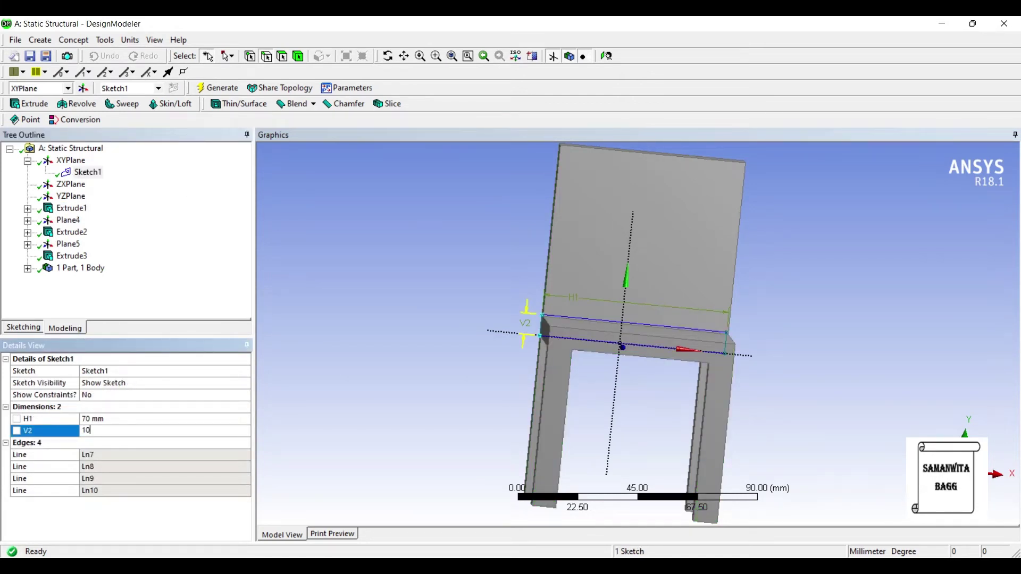
{"action": "key", "text": "Return"}
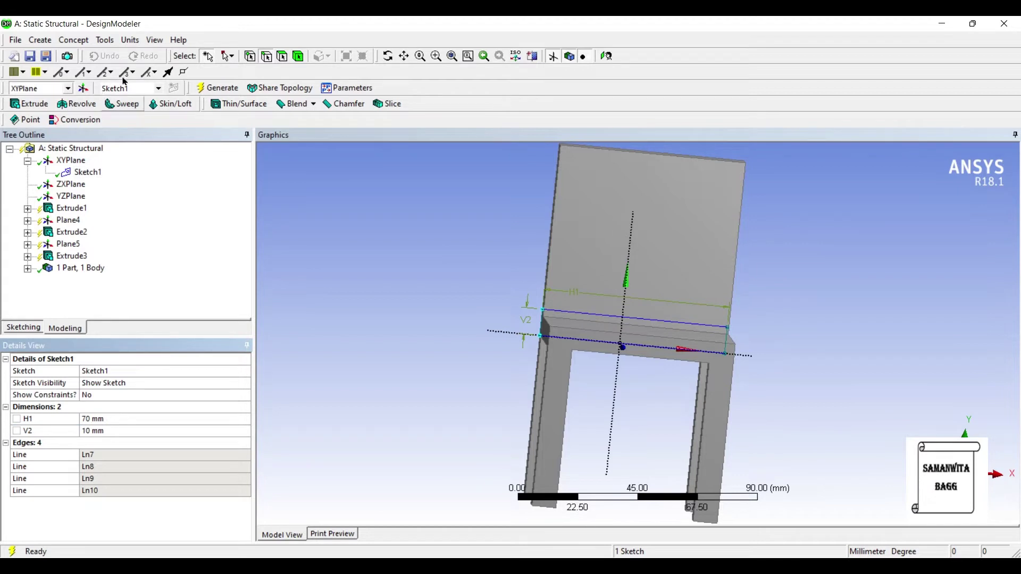
{"action": "left_click", "coordinate": [628, 297]}
{"action": "mouse_move", "coordinate": [627, 297]}
{"action": "left_mouse_down"}
{"action": "mouse_move", "coordinate": [620, 285]}
{"action": "mouse_move", "coordinate": [588, 292]}
{"action": "mouse_move", "coordinate": [582, 311]}
{"action": "left_mouse_up"}
{"action": "middle_click_drag", "start_coordinate": [479, 223], "coordinate": [516, 156]}
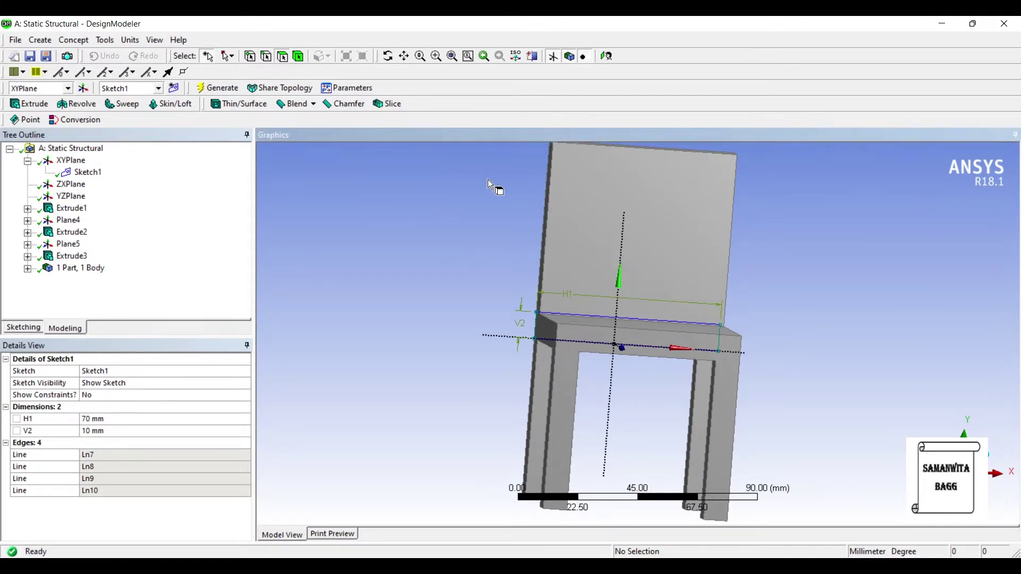
Step: Create and generate a new plane on the chair back face, viewed face-on
{"action": "left_click", "coordinate": [559, 184]}
{"action": "left_click", "coordinate": [83, 89]}
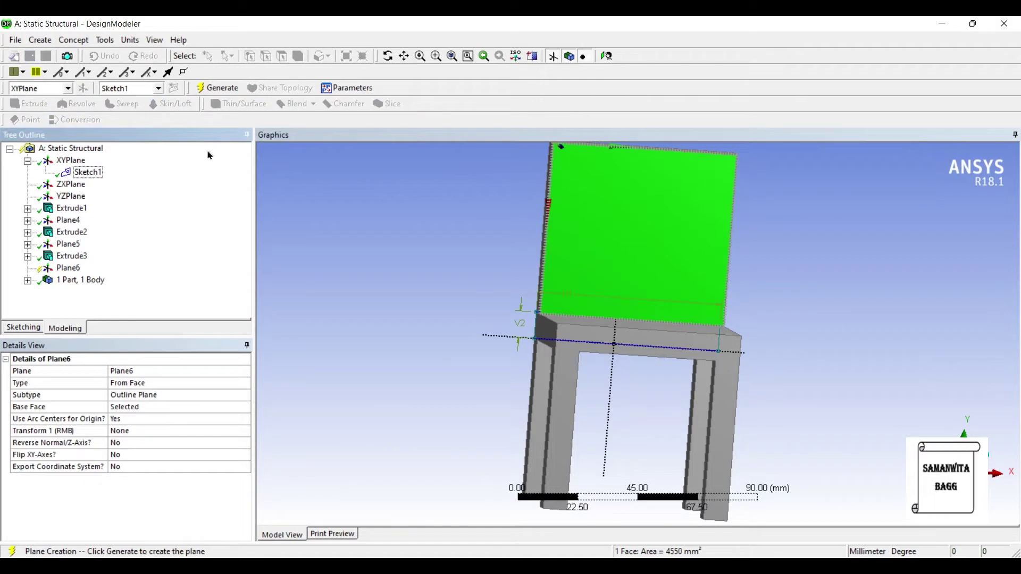
{"action": "left_click", "coordinate": [217, 88]}
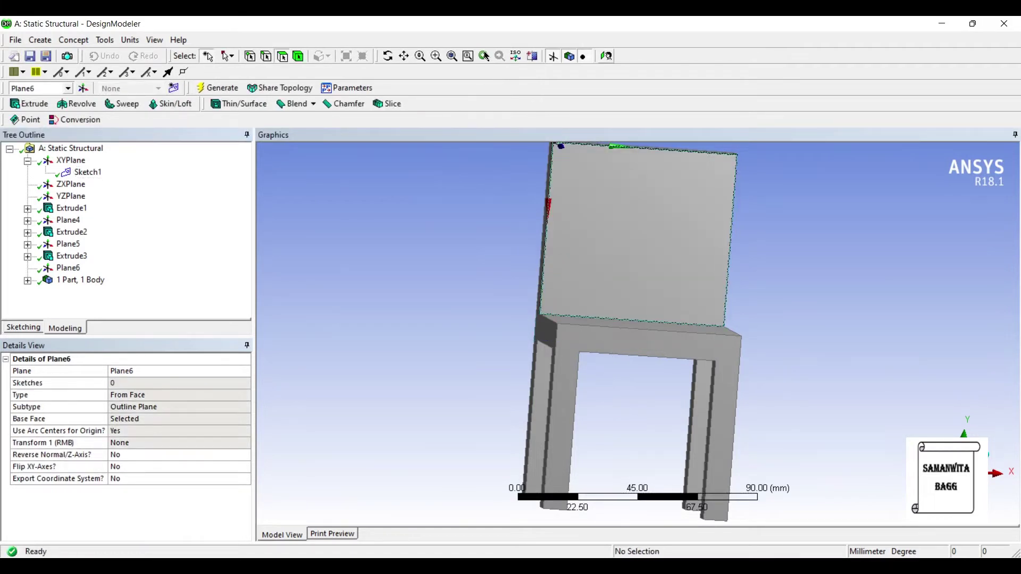
{"action": "left_click", "coordinate": [606, 56]}
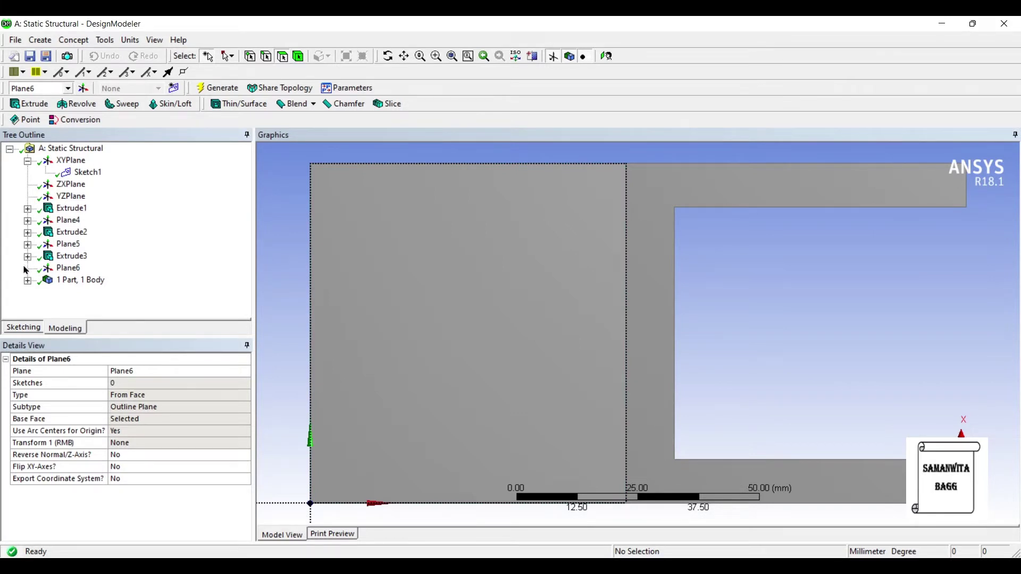
Step: Sketch four long horizontal slot rectangles stacked on the new plane
{"action": "left_click", "coordinate": [23, 327]}
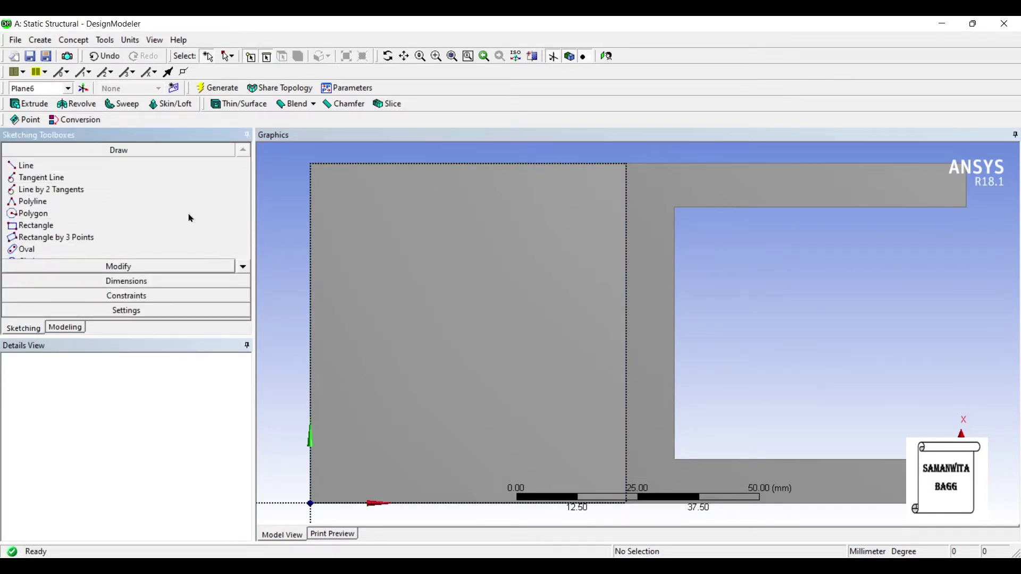
{"action": "scroll", "coordinate": [192, 219], "scroll_direction": "down", "scroll_amount": 1}
{"action": "scroll", "coordinate": [195, 220], "scroll_direction": "down", "scroll_amount": 1}
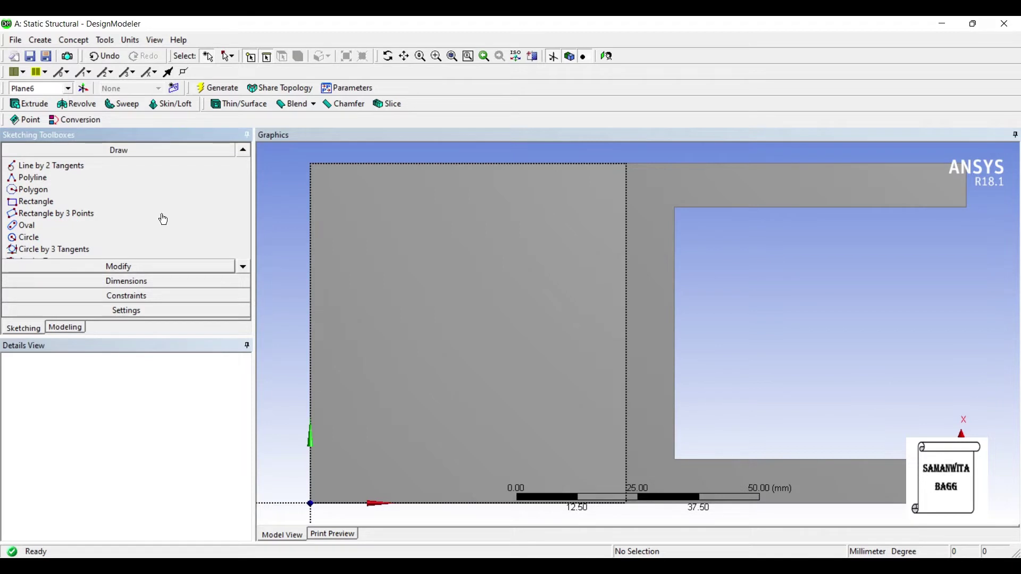
{"action": "left_click", "coordinate": [34, 201]}
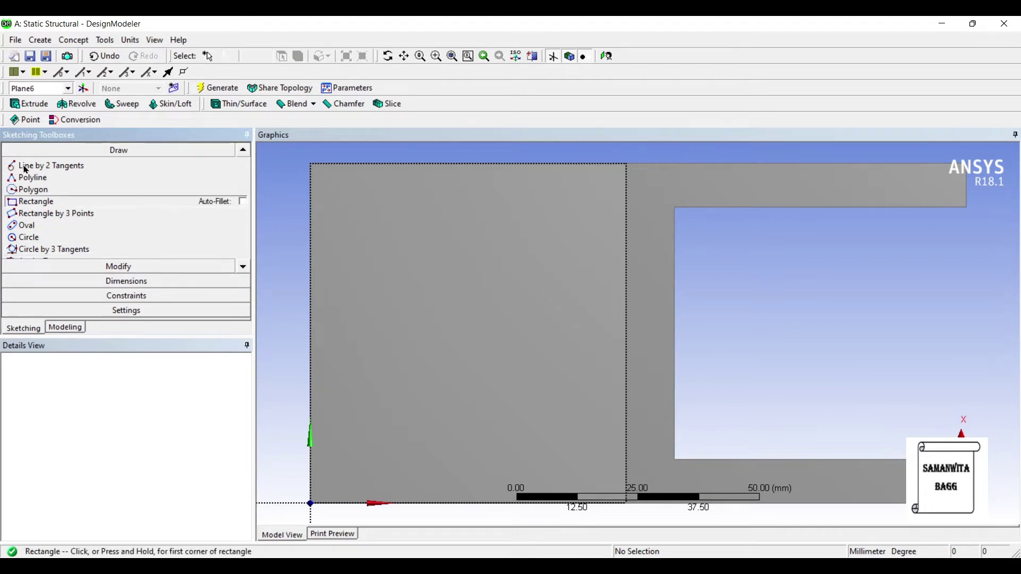
{"action": "left_click", "coordinate": [337, 236]}
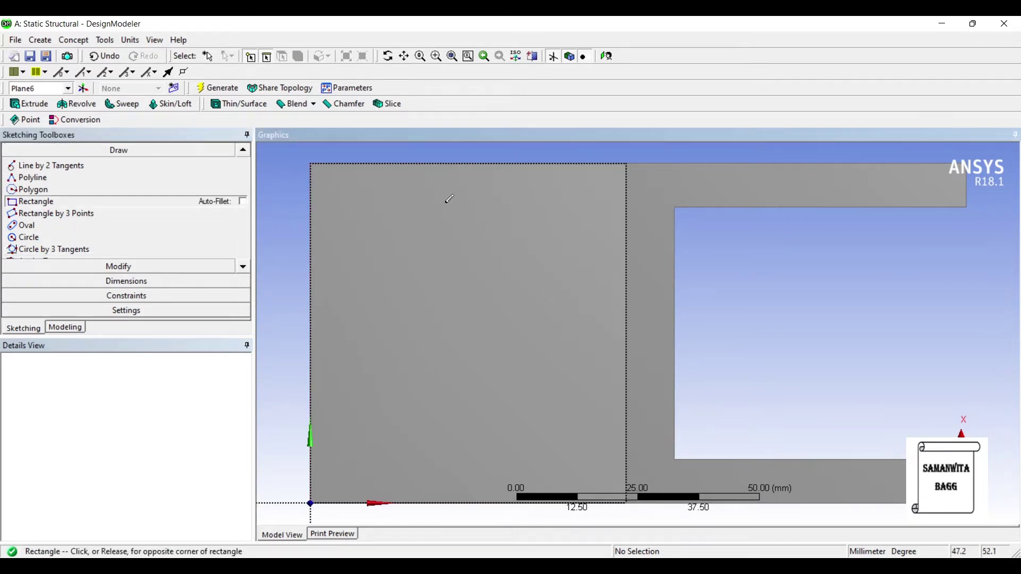
{"action": "left_click", "coordinate": [483, 190]}
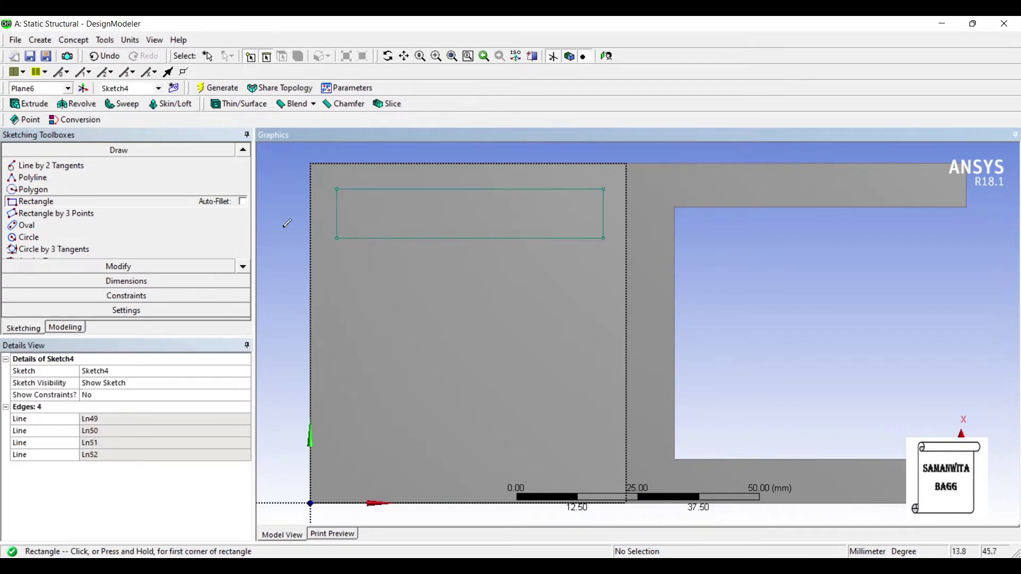
{"action": "left_click", "coordinate": [337, 268]}
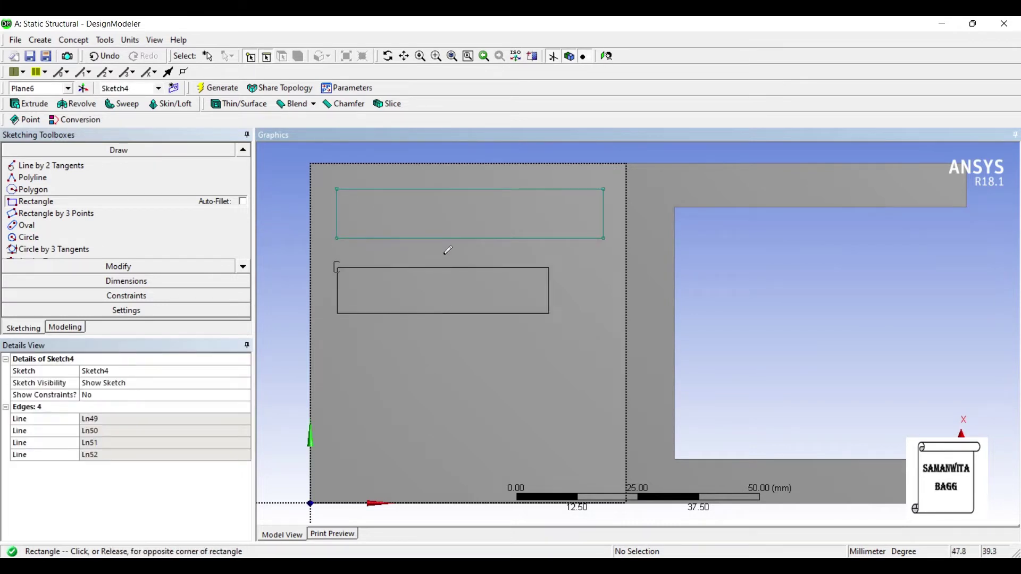
{"action": "left_click", "coordinate": [598, 330]}
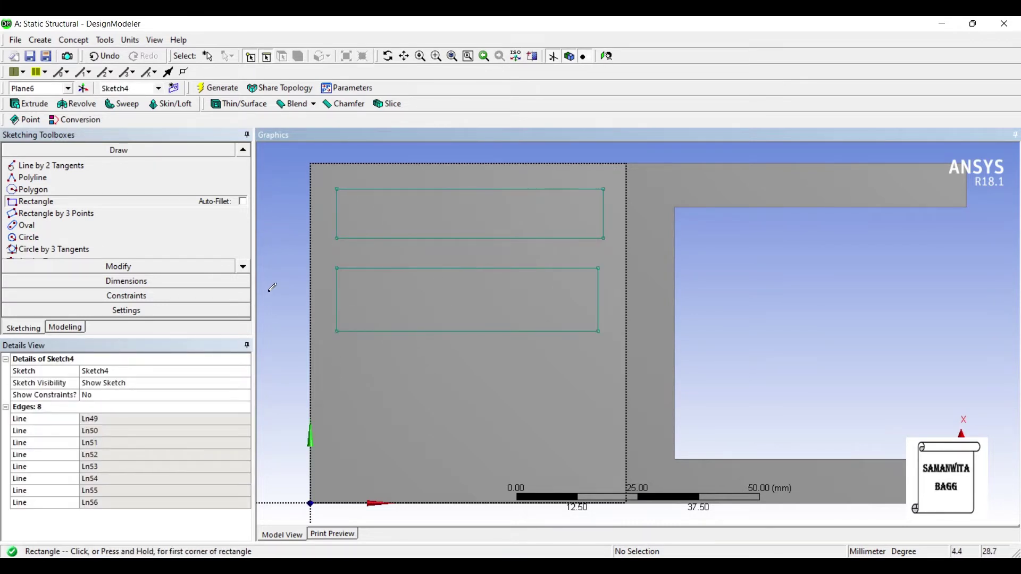
{"action": "left_click", "coordinate": [337, 357]}
{"action": "left_click", "coordinate": [601, 401]}
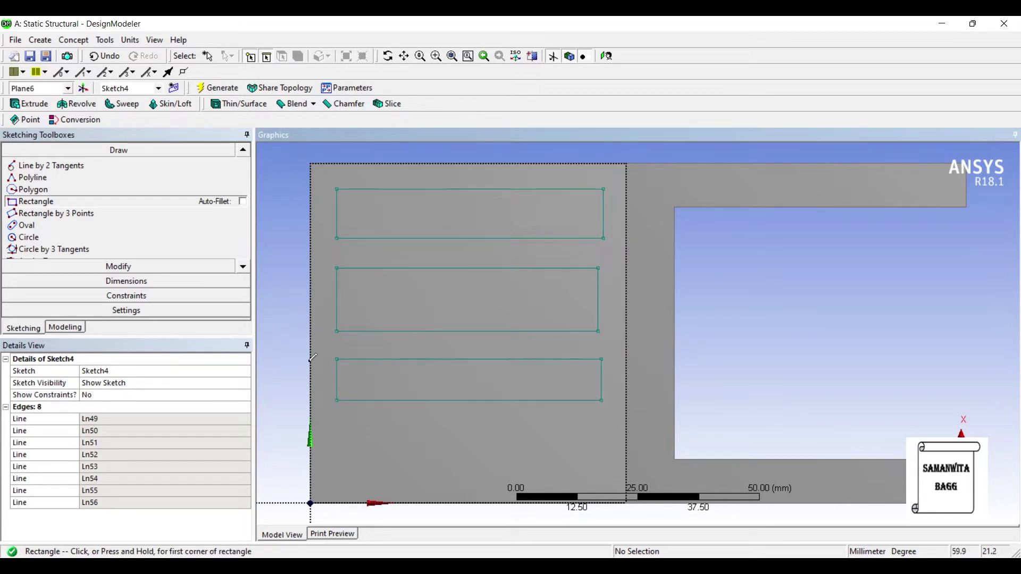
{"action": "left_click", "coordinate": [337, 433]}
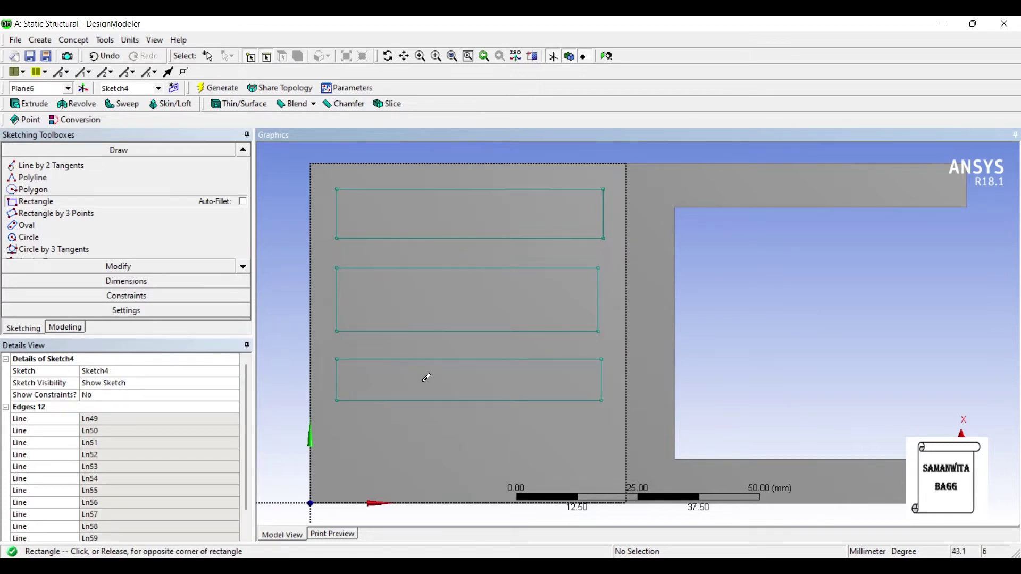
{"action": "left_click", "coordinate": [602, 472]}
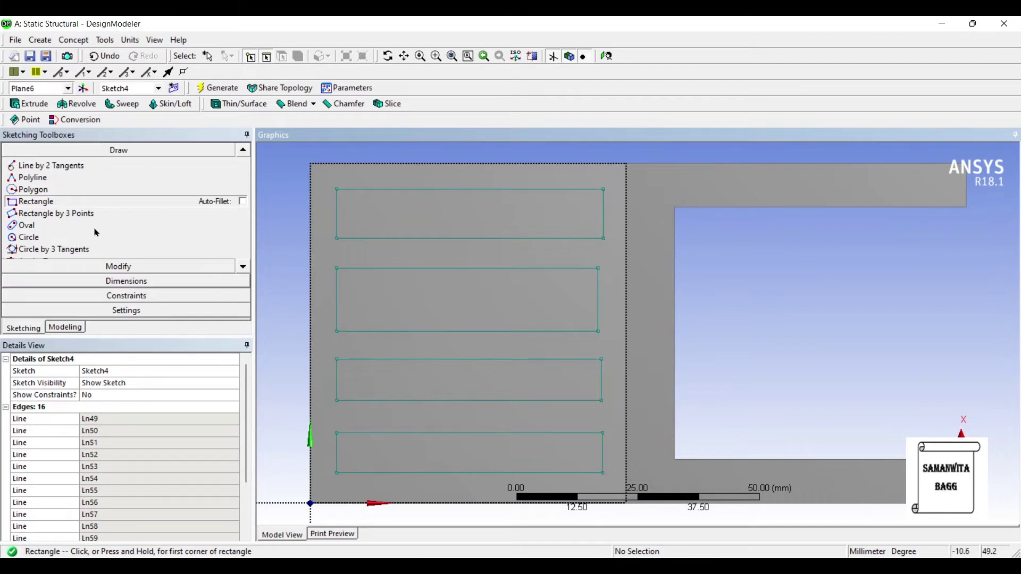
{"action": "left_click", "coordinate": [126, 281]}
Step: Add height and width dimensions to the top and second slot rectangles
{"action": "left_click", "coordinate": [337, 214]}
{"action": "left_click", "coordinate": [287, 213]}
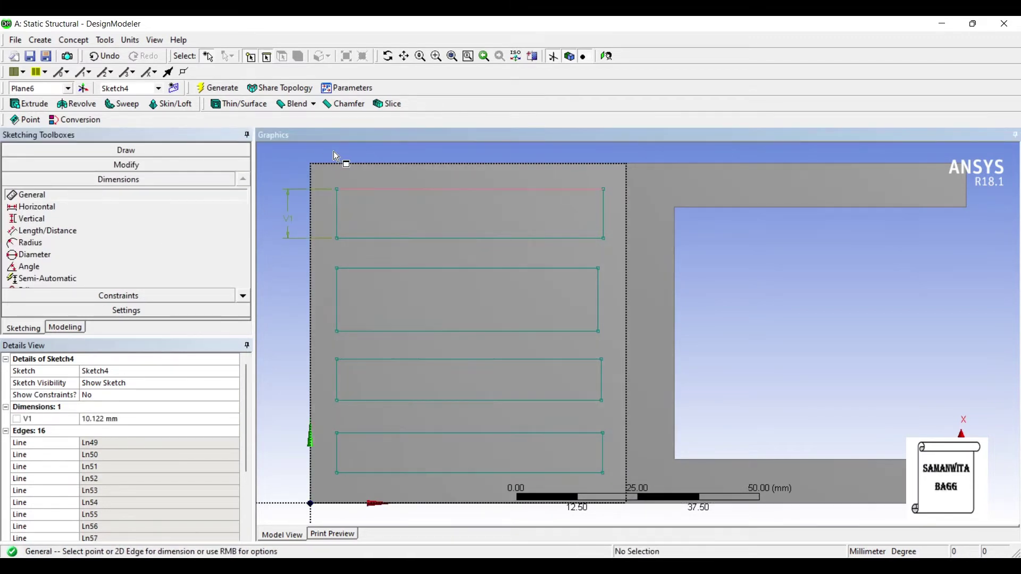
{"action": "left_click", "coordinate": [339, 189]}
{"action": "left_click", "coordinate": [415, 157]}
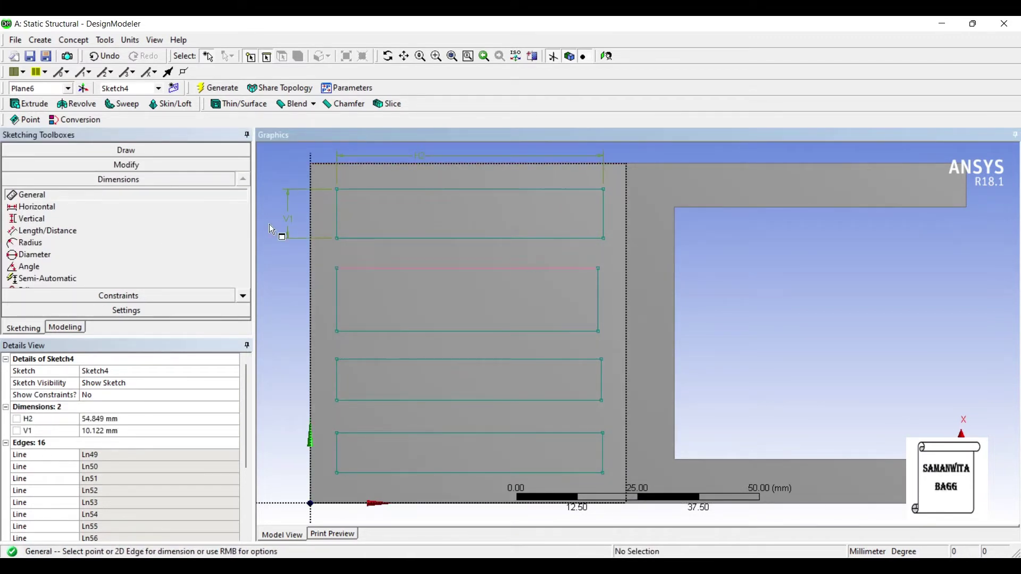
{"action": "left_click", "coordinate": [337, 299]}
{"action": "left_click", "coordinate": [249, 230]}
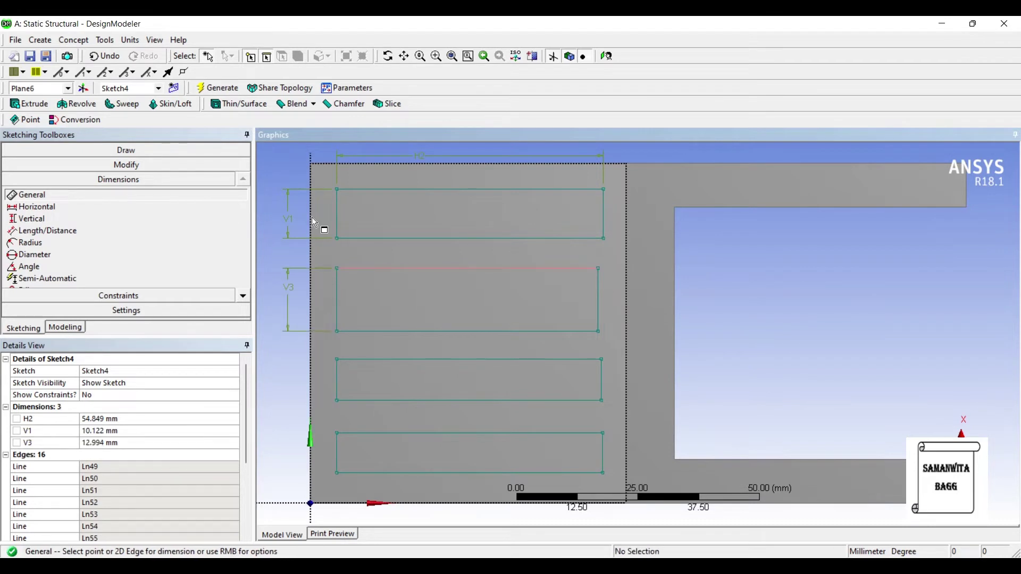
{"action": "left_click", "coordinate": [352, 268]}
{"action": "left_click", "coordinate": [310, 251]}
Step: Add height and width dimensions to the third and fourth slot rectangles
{"action": "left_click", "coordinate": [336, 379]}
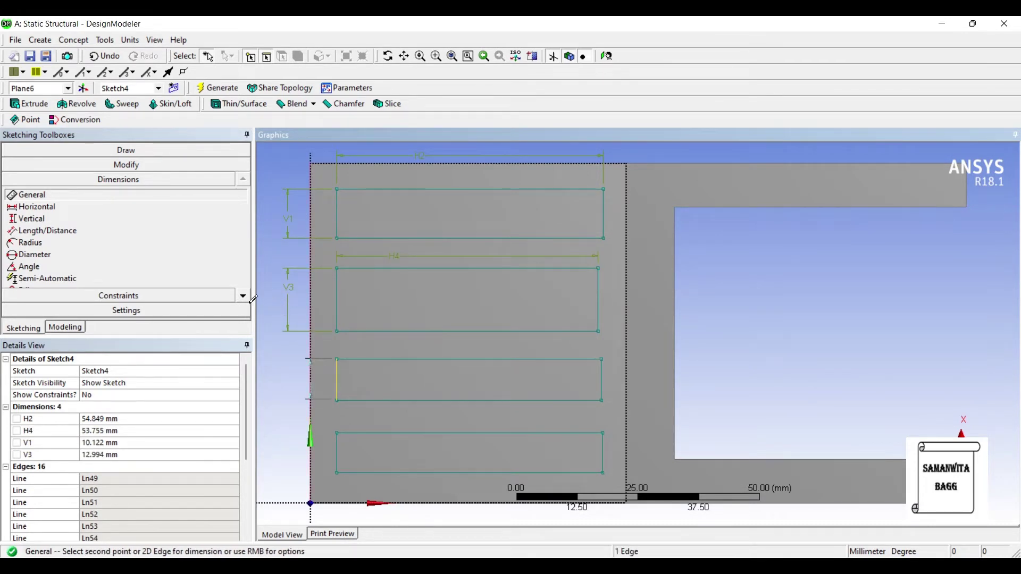
{"action": "left_click", "coordinate": [298, 379]}
{"action": "left_click", "coordinate": [343, 359]}
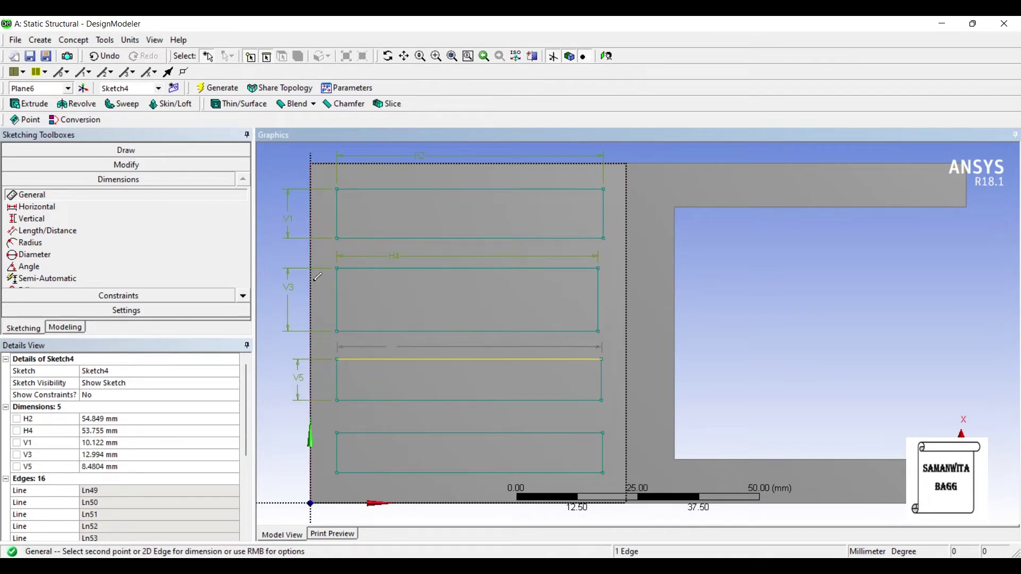
{"action": "left_click", "coordinate": [279, 348]}
{"action": "left_click", "coordinate": [337, 452]}
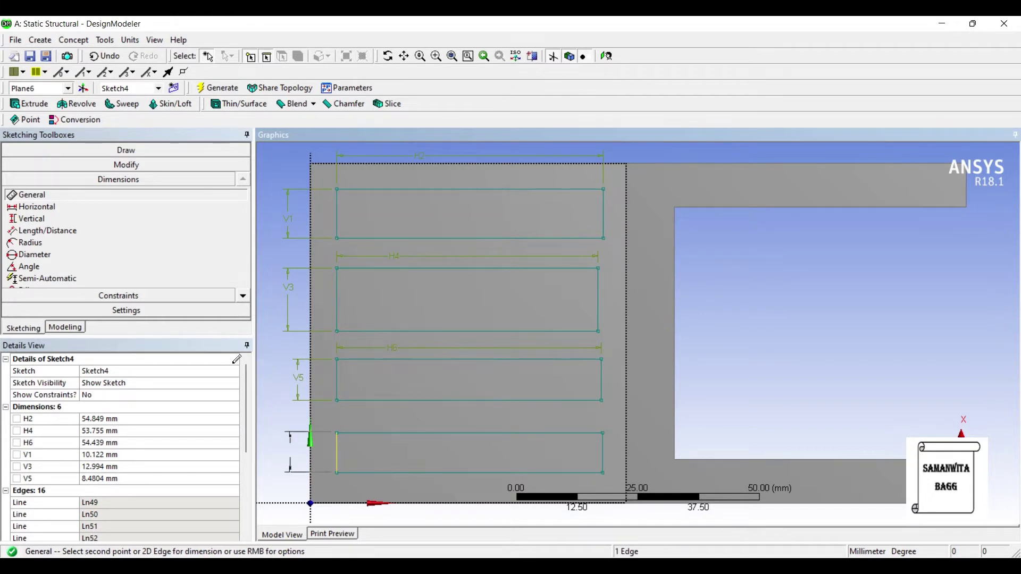
{"action": "left_click", "coordinate": [288, 450]}
{"action": "left_click", "coordinate": [399, 433]}
{"action": "left_click", "coordinate": [400, 414]}
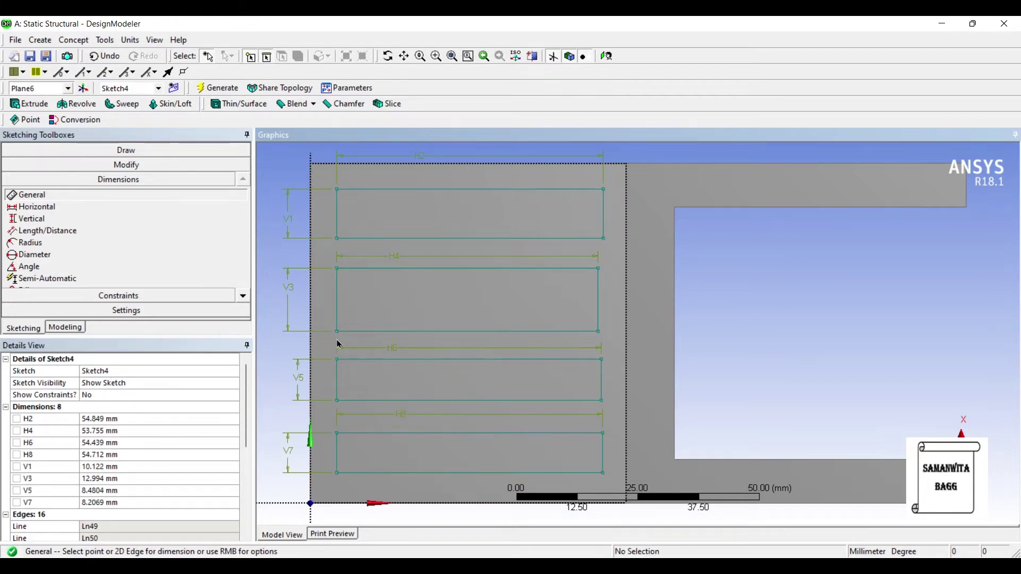
Step: Set the second, third and fourth slot widths (H4, H6, H8) to 50 mm
{"action": "key", "text": "Down"}
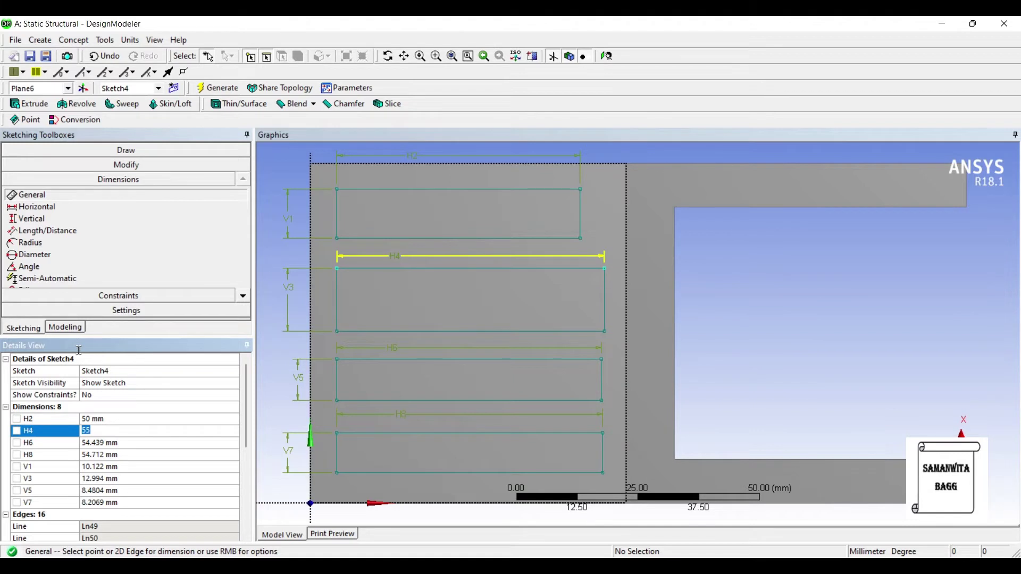
{"action": "type", "text": "50"}
{"action": "key", "text": "Return"}
{"action": "key", "text": "Down"}
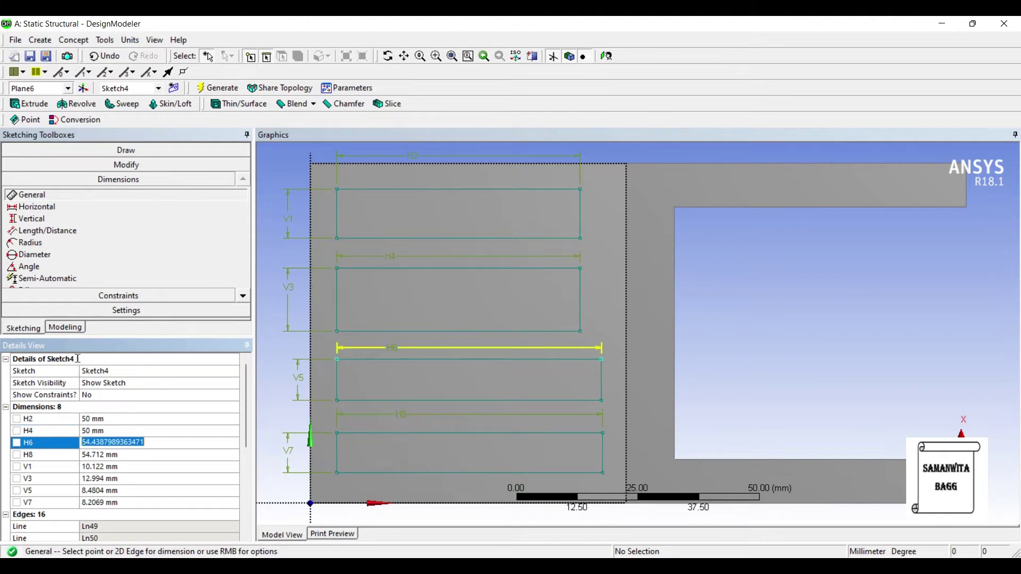
{"action": "type", "text": "50"}
{"action": "key", "text": "Return"}
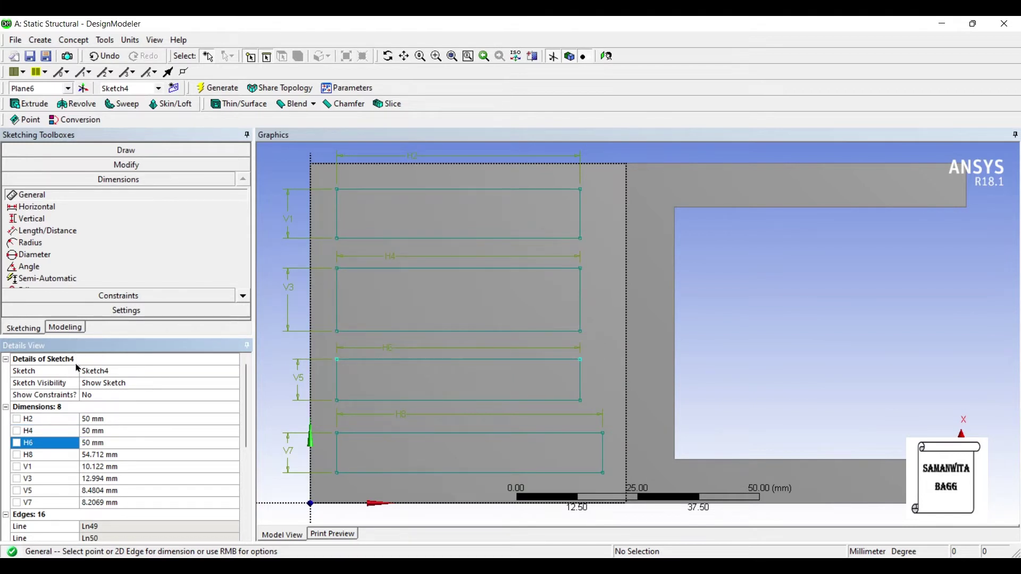
{"action": "key", "text": "Down"}
{"action": "type", "text": "50"}
{"action": "key", "text": "Return"}
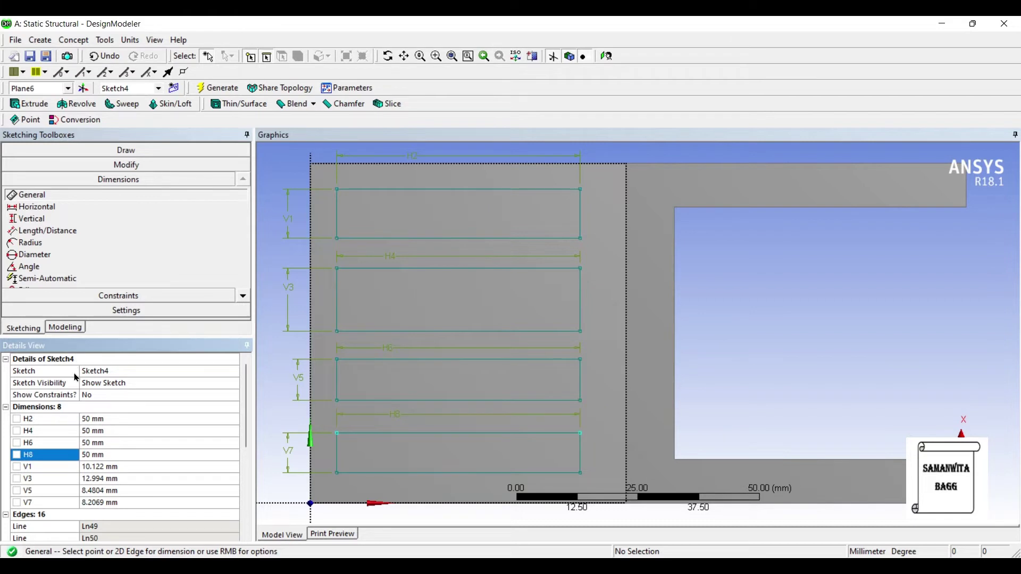
Step: Set all four slot heights (V1, V3, V5, V7) to 10 mm
{"action": "key", "text": "Down"}
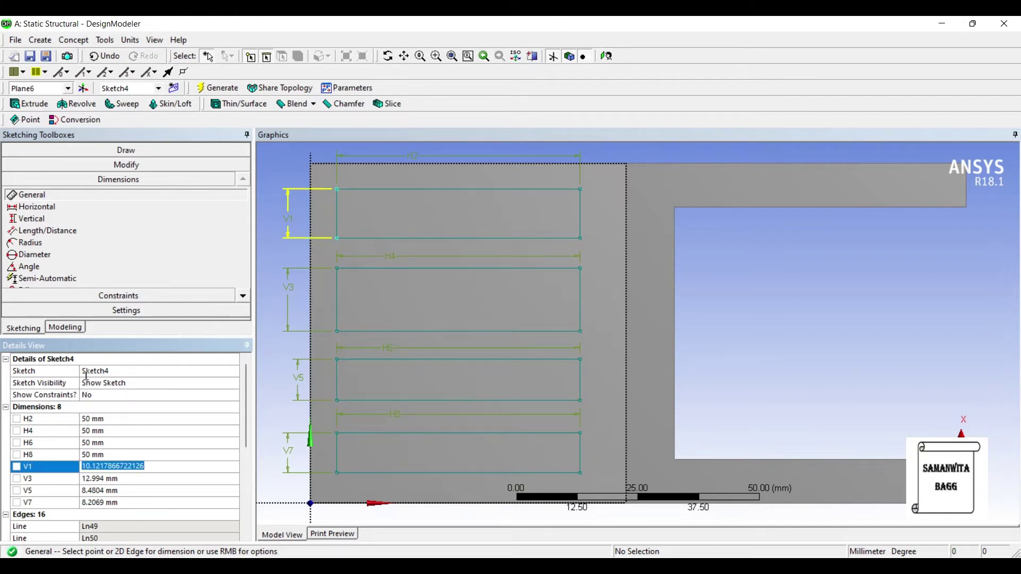
{"action": "type", "text": "10"}
{"action": "key", "text": "Return"}
{"action": "key", "text": "Down"}
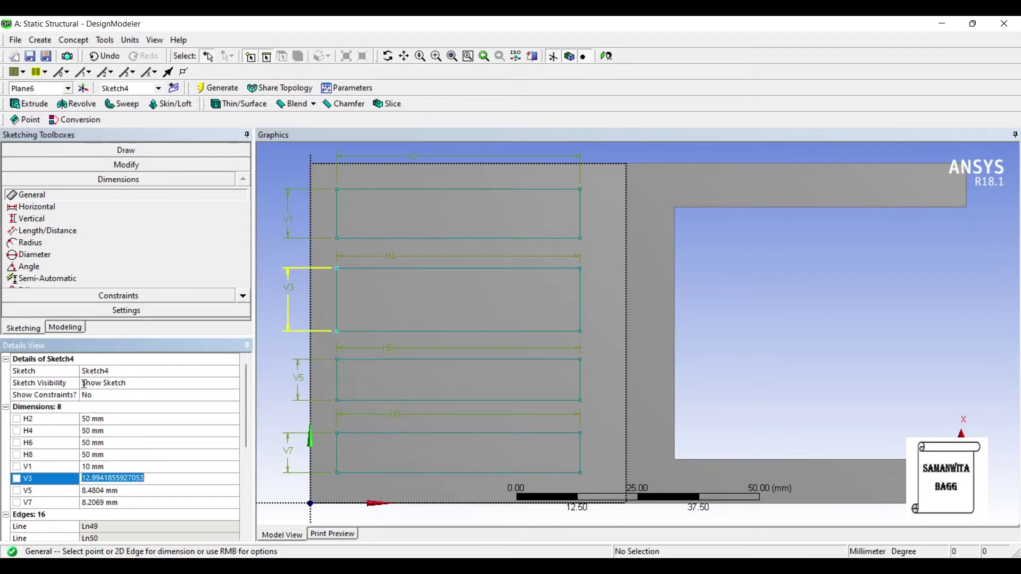
{"action": "type", "text": "10"}
{"action": "key", "text": "Return"}
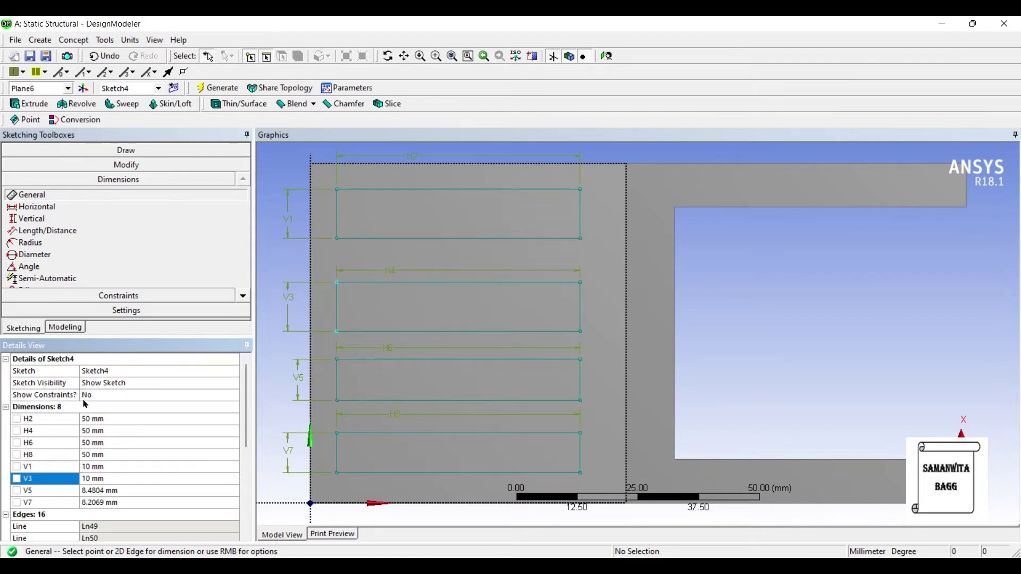
{"action": "key", "text": "Down"}
{"action": "type", "text": "10"}
{"action": "key", "text": "Return"}
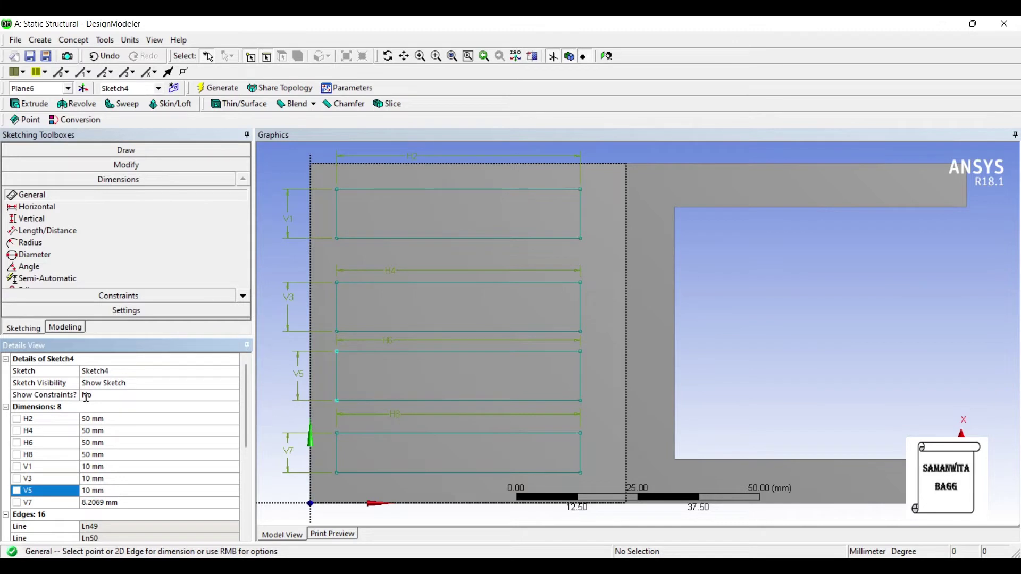
{"action": "key", "text": "Down"}
{"action": "type", "text": "10"}
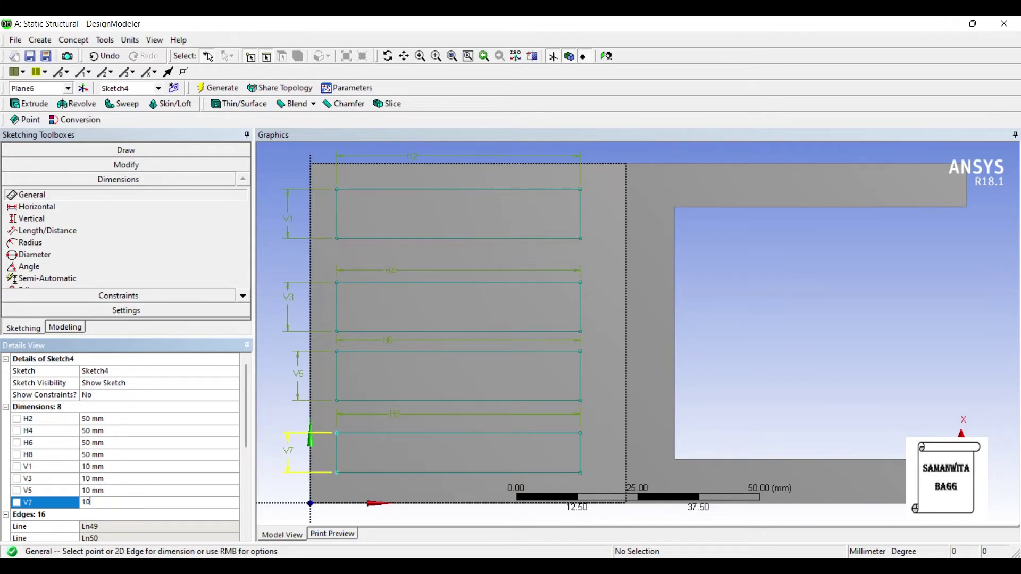
{"action": "key", "text": "Return"}
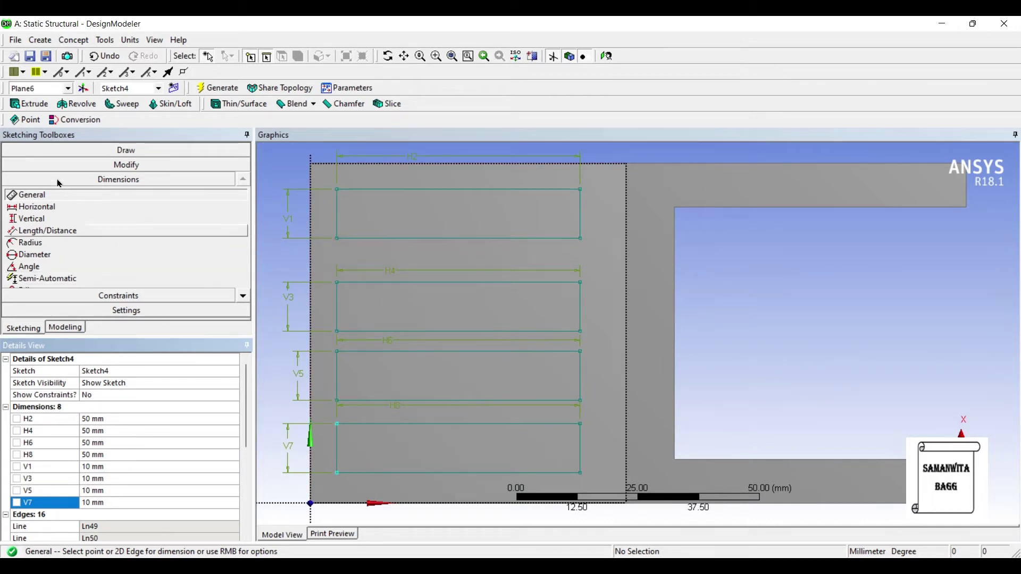
Step: Place vertical dimensions on the three gaps between the four slots
{"action": "left_click", "coordinate": [37, 207]}
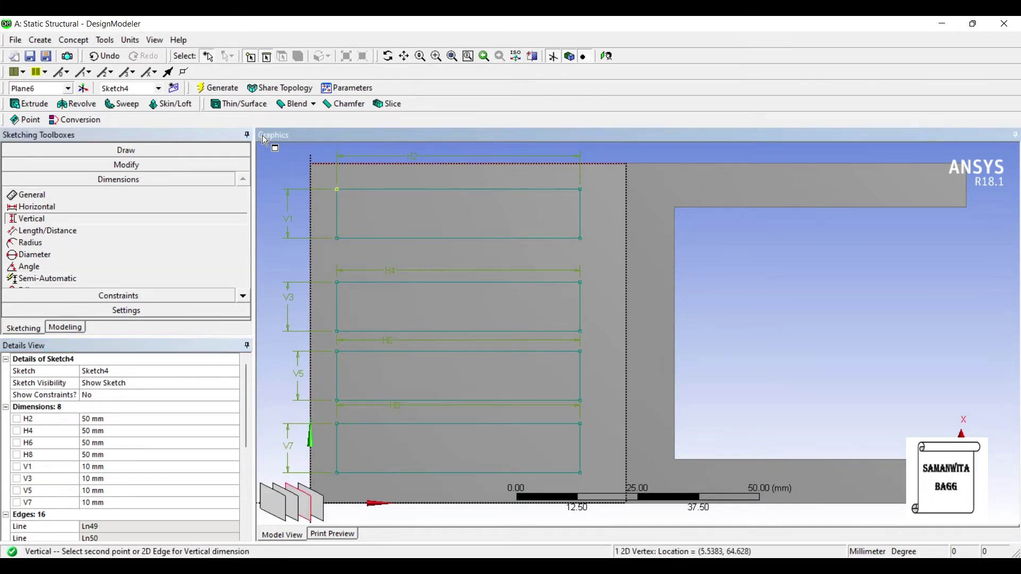
{"action": "left_click", "coordinate": [294, 192]}
{"action": "left_click", "coordinate": [294, 193]}
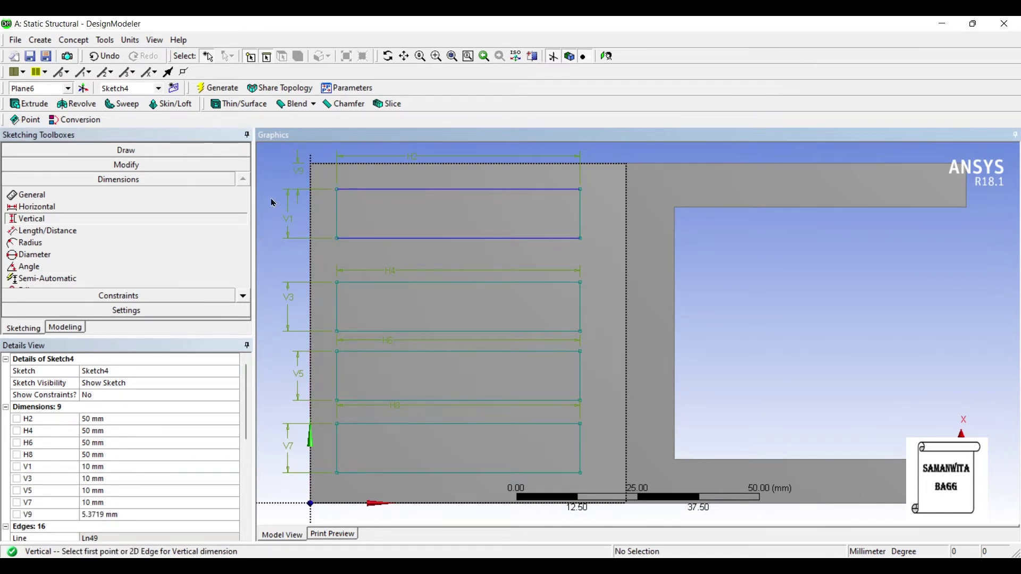
{"action": "left_click", "coordinate": [269, 232]}
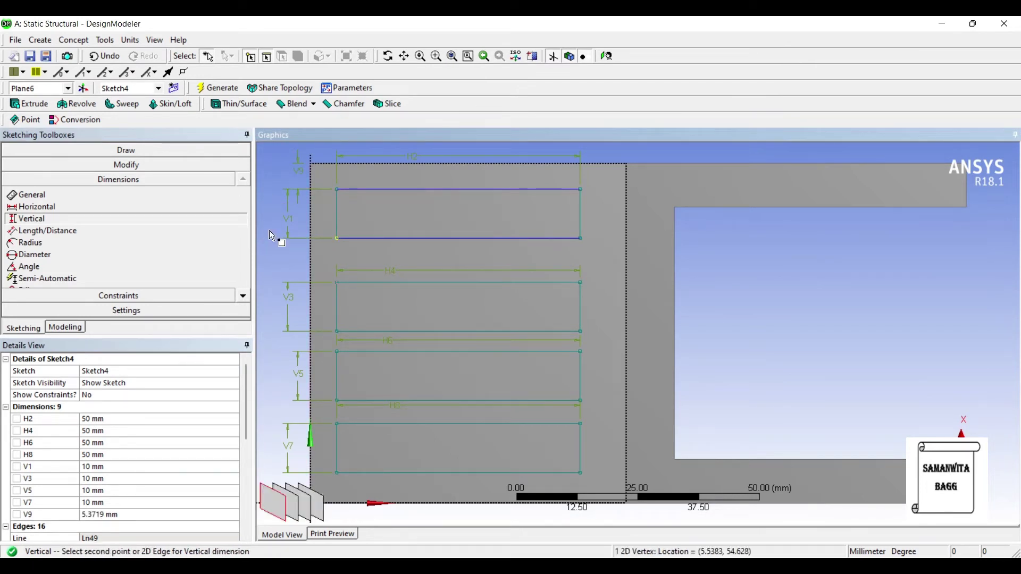
{"action": "left_click", "coordinate": [269, 282]}
{"action": "left_click", "coordinate": [270, 282]}
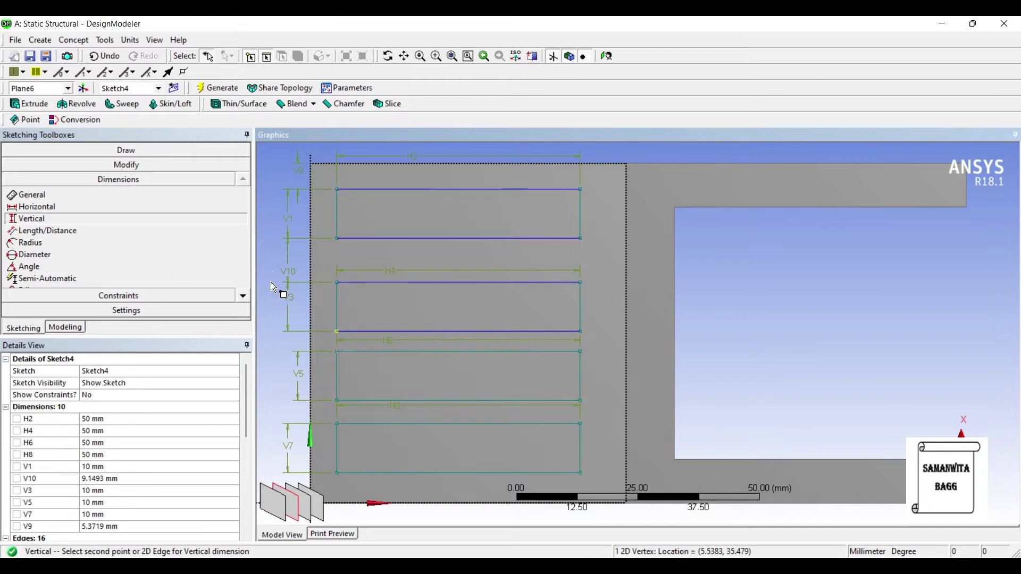
{"action": "left_click", "coordinate": [336, 352]}
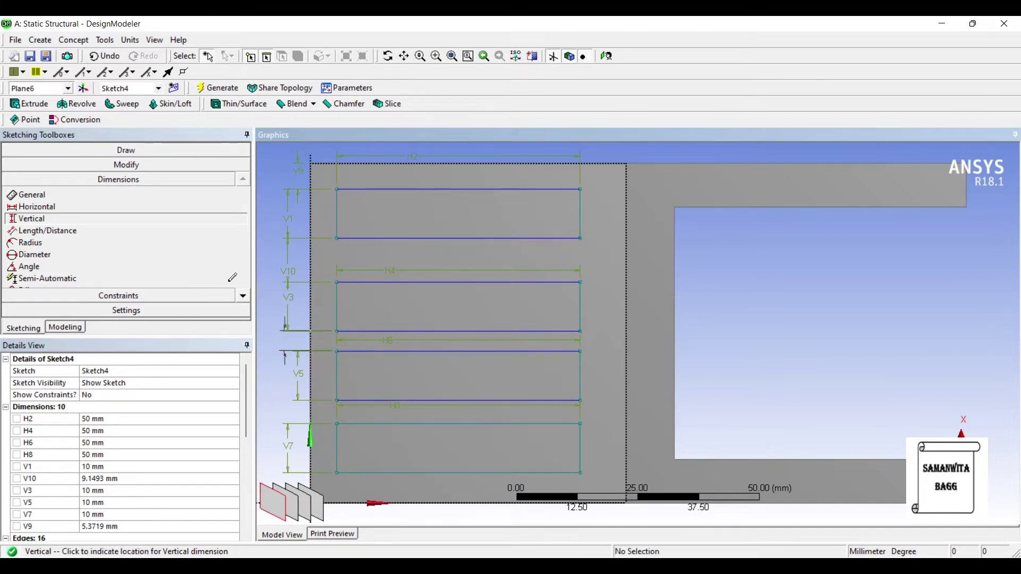
{"action": "left_click", "coordinate": [278, 322]}
{"action": "left_click", "coordinate": [270, 338]}
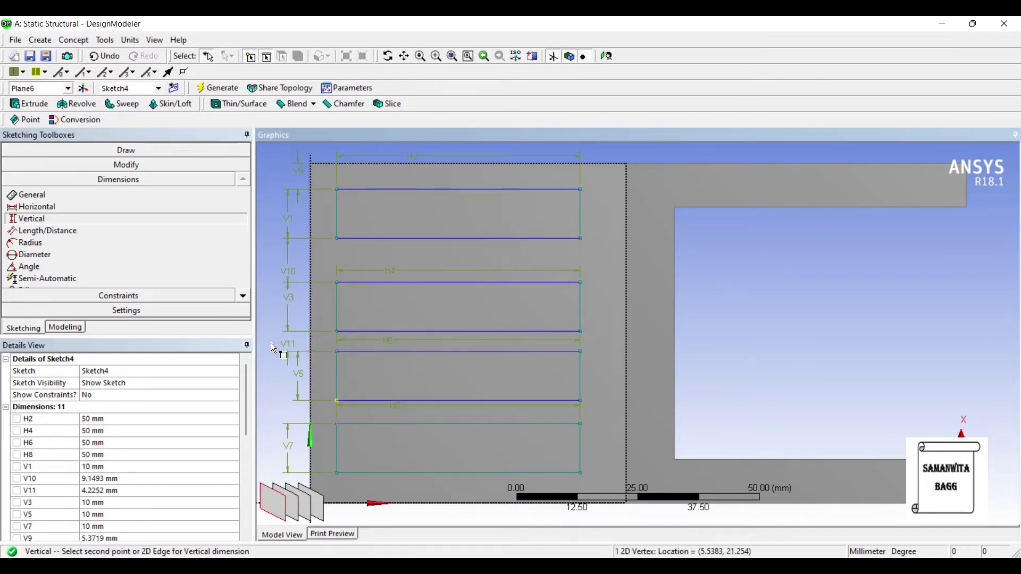
{"action": "left_click", "coordinate": [343, 423]}
{"action": "left_click", "coordinate": [286, 413]}
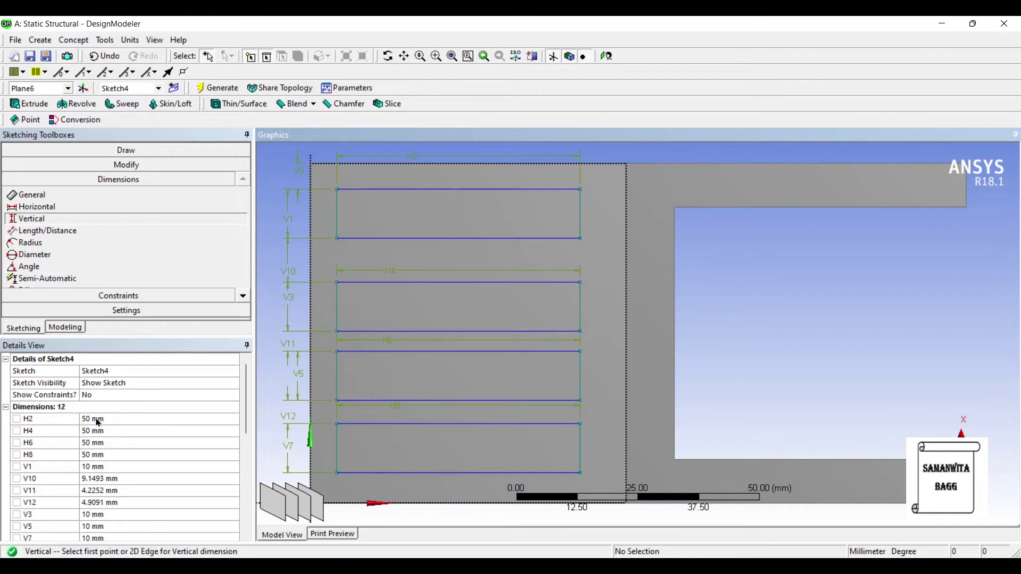
Step: Set the three slot gaps V10–V12 to 6 mm
{"action": "left_click", "coordinate": [112, 478]}
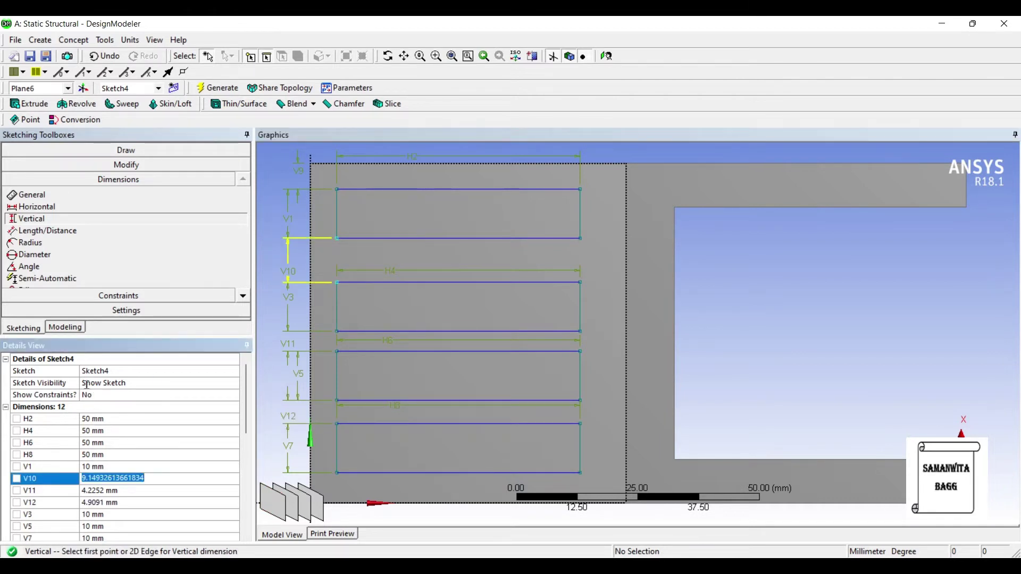
{"action": "type", "text": "6"}
{"action": "key", "text": "Return"}
{"action": "key", "text": "Down"}
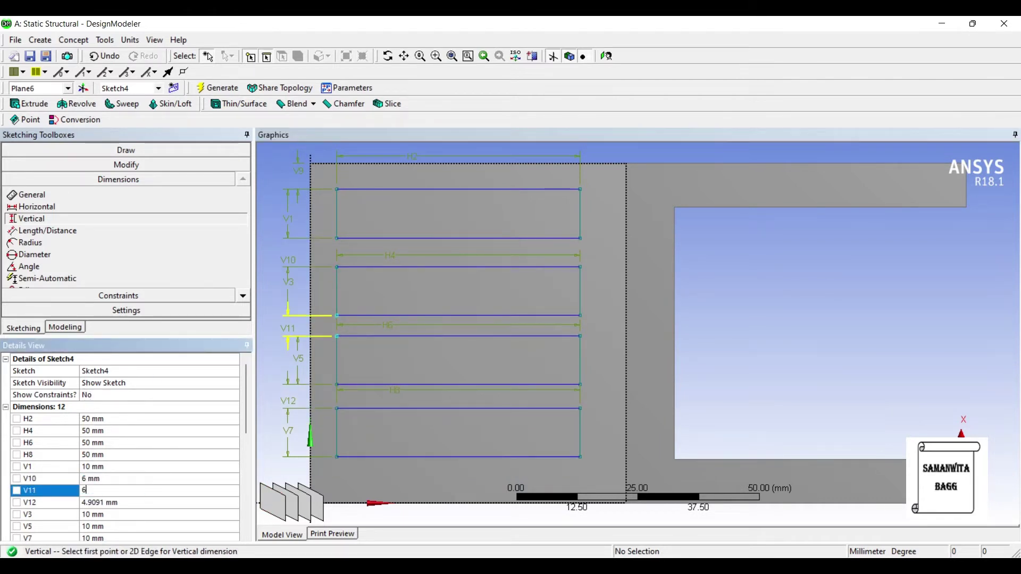
{"action": "key", "text": "Return"}
{"action": "key", "text": "Down"}
{"action": "type", "text": "6"}
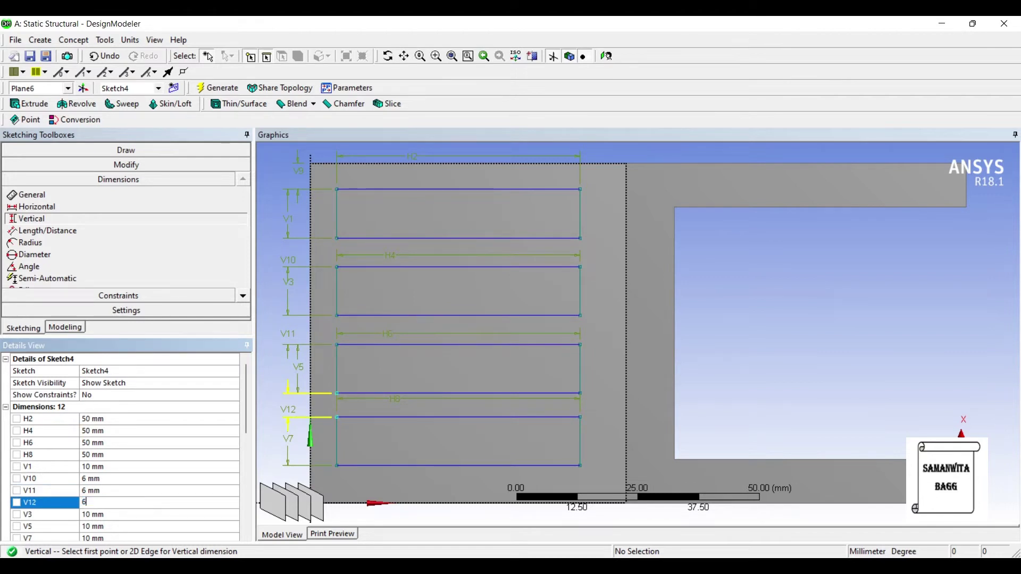
{"action": "key", "text": "Return"}
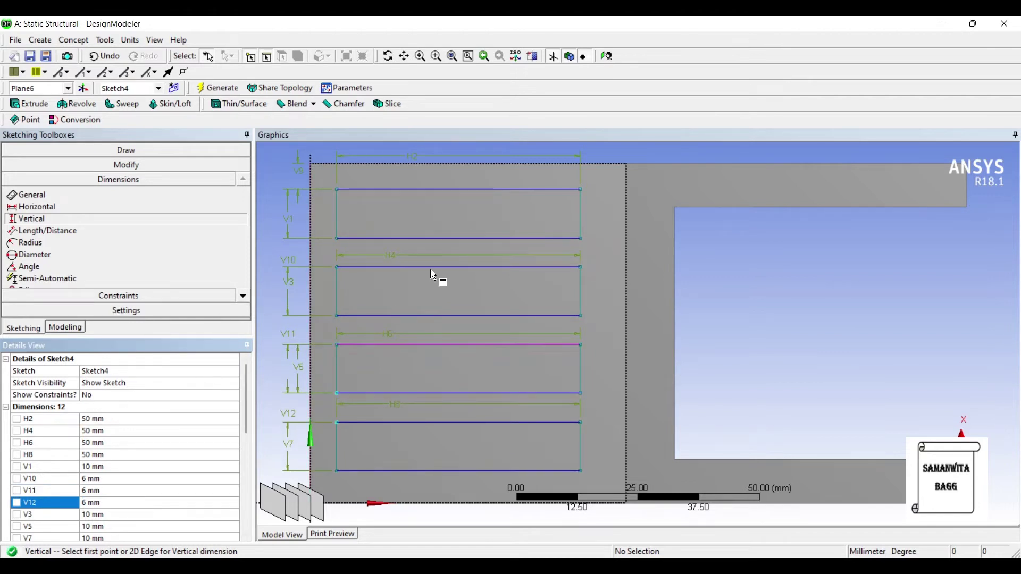
Step: Dimension the slots' offset from the plate's left edge as 7.5 mm (H13)
{"action": "left_click", "coordinate": [36, 206]}
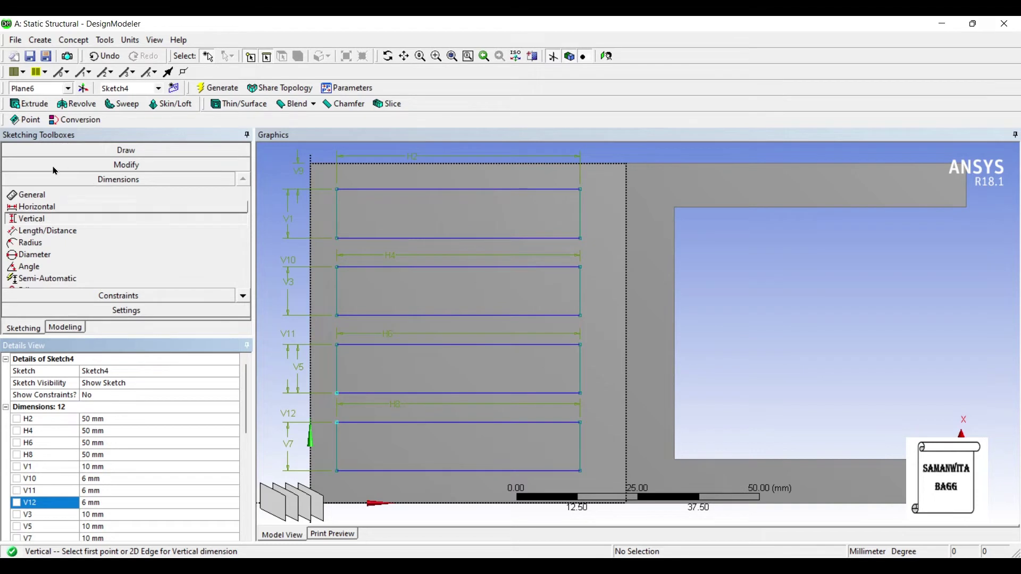
{"action": "left_click", "coordinate": [264, 162]}
{"action": "left_click", "coordinate": [270, 161]}
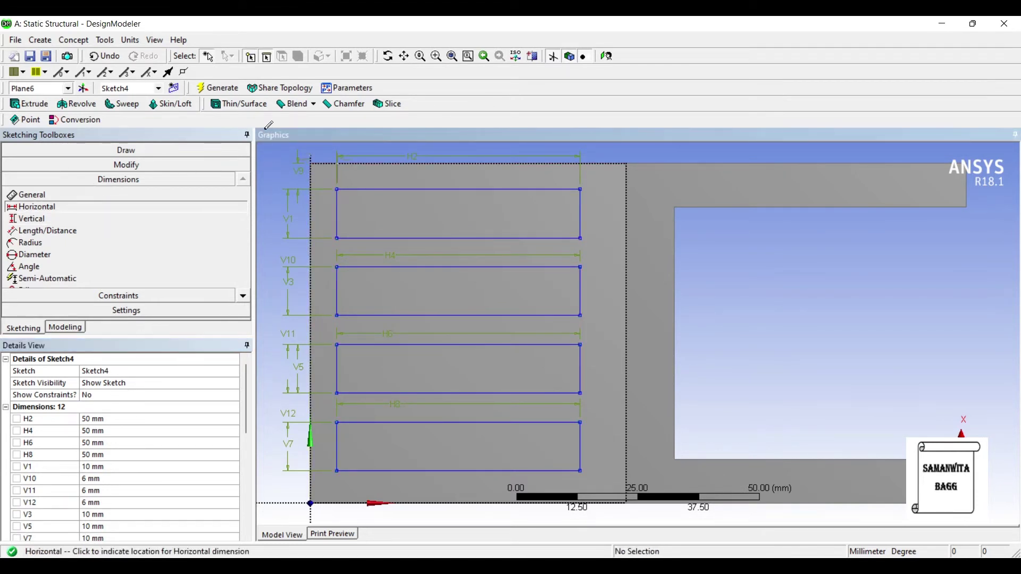
{"action": "left_click", "coordinate": [257, 153]}
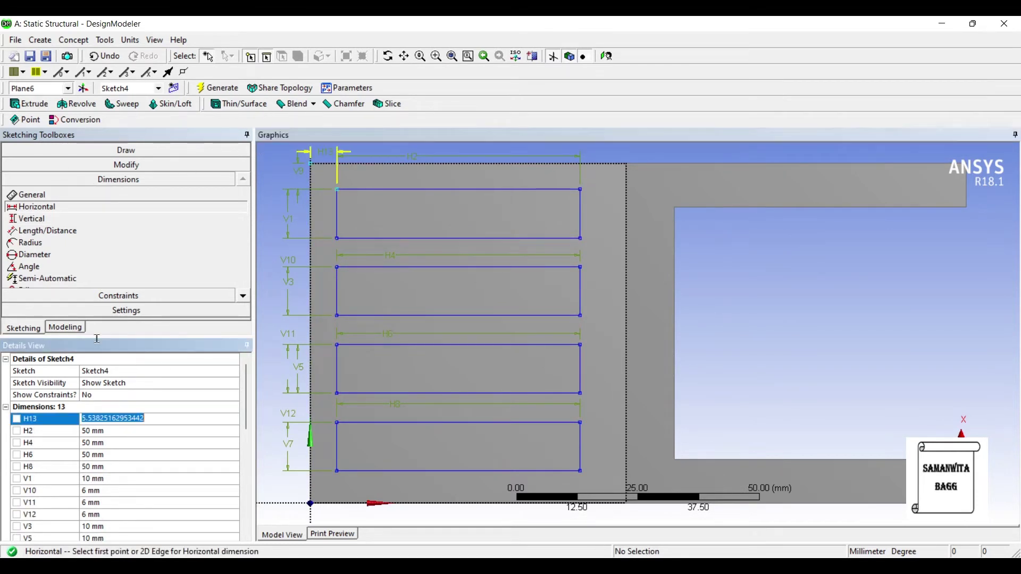
{"action": "type", "text": "7.5"}
{"action": "key", "text": "Return"}
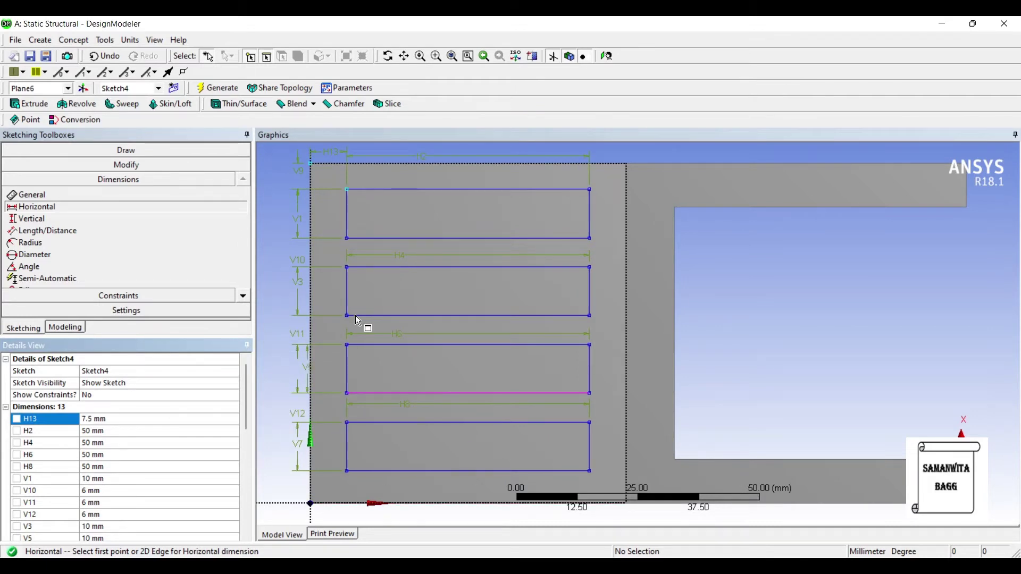
Step: Extrude Sketch4 as a Cut Material operation and generate it through the backrest
{"action": "middle_click_drag", "start_coordinate": [395, 331], "coordinate": [337, 319]}
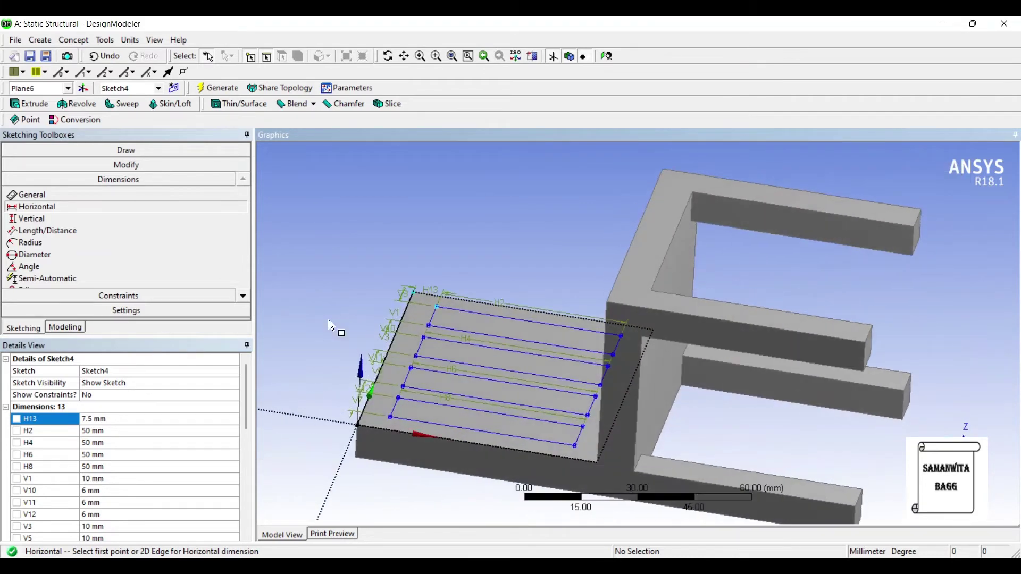
{"action": "left_click", "coordinate": [33, 105]}
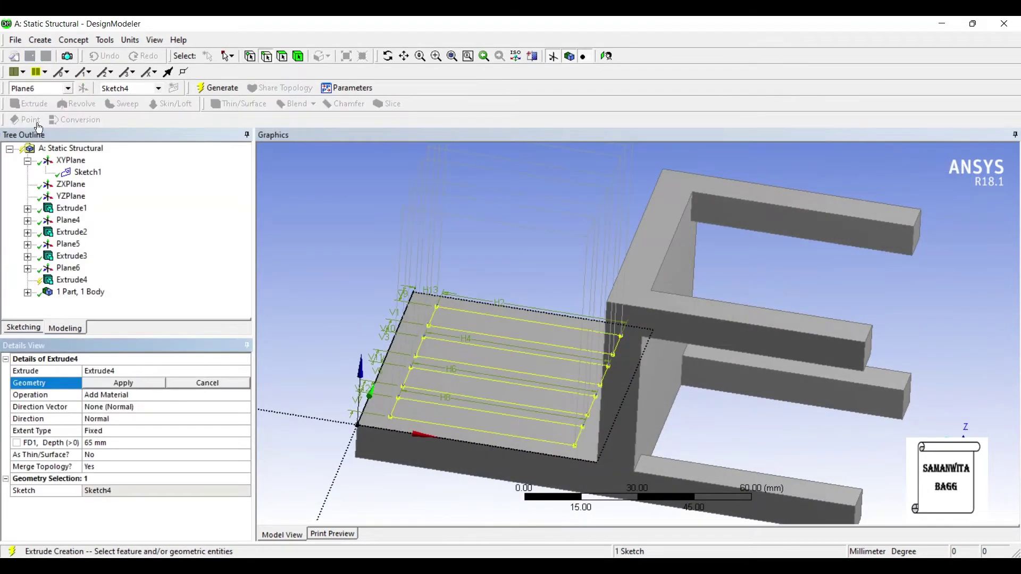
{"action": "mouse_move", "coordinate": [327, 276]}
{"action": "middle_mouse_down"}
{"action": "mouse_move", "coordinate": [346, 314]}
{"action": "mouse_move", "coordinate": [367, 308]}
{"action": "middle_mouse_up"}
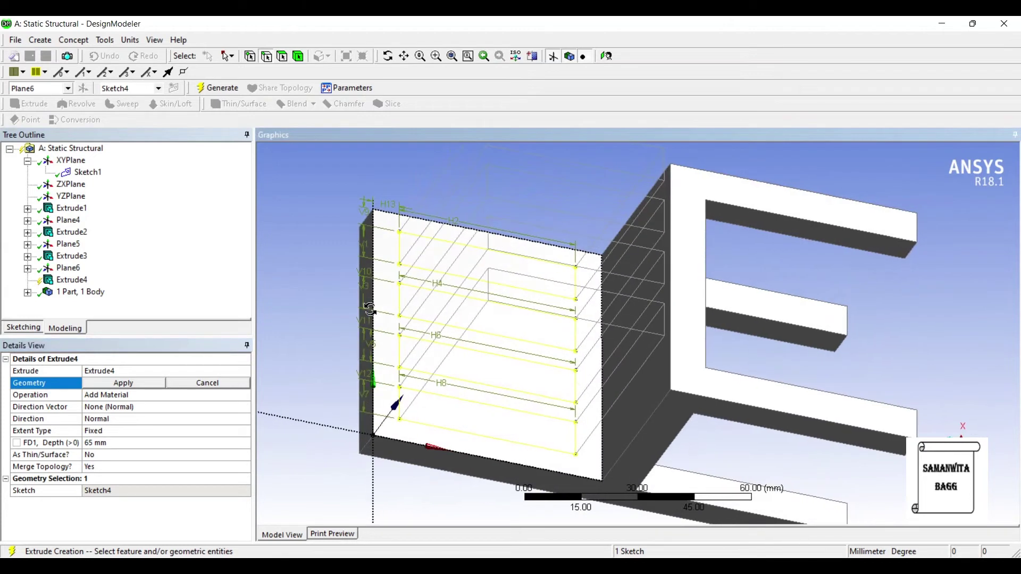
{"action": "key", "text": "Return"}
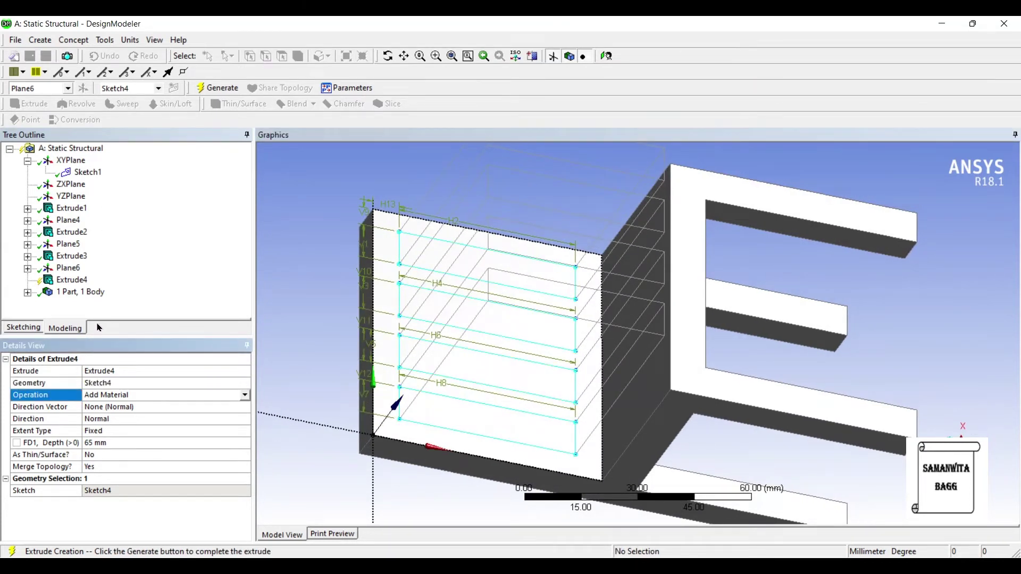
{"action": "key", "text": "Down"}
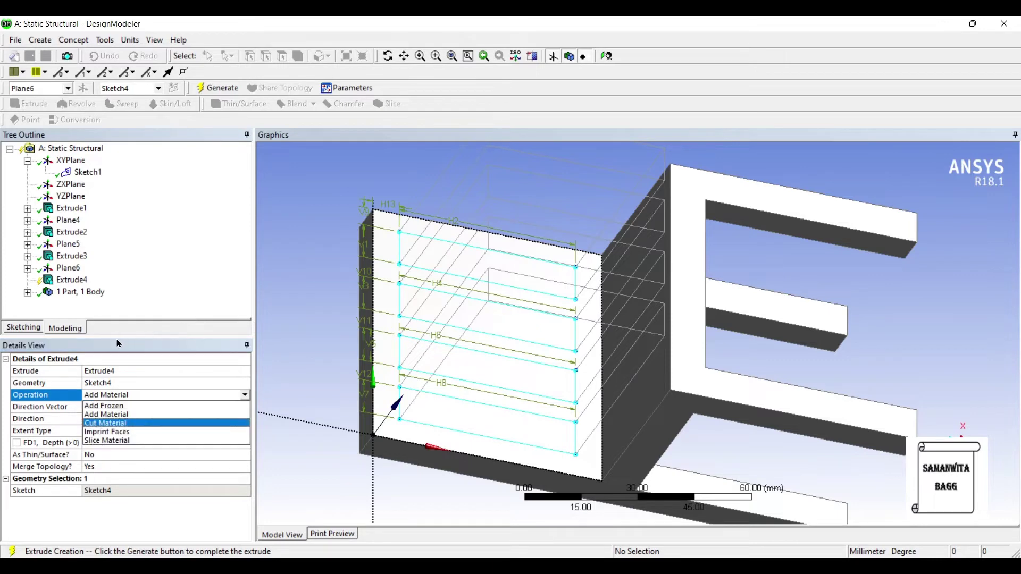
{"action": "key", "text": "Return"}
{"action": "middle_click_drag", "start_coordinate": [351, 290], "coordinate": [417, 346]}
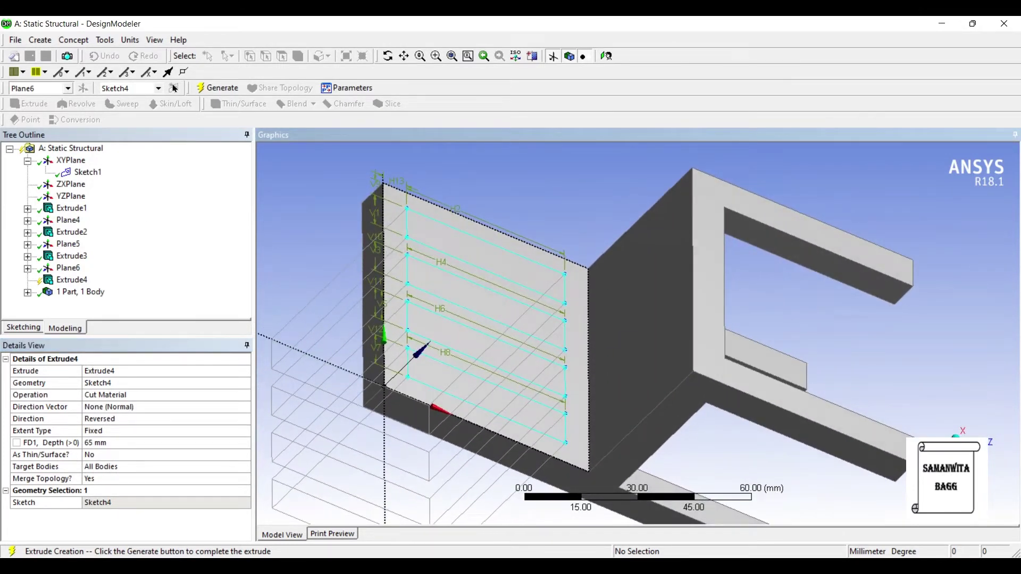
{"action": "left_click", "coordinate": [217, 88]}
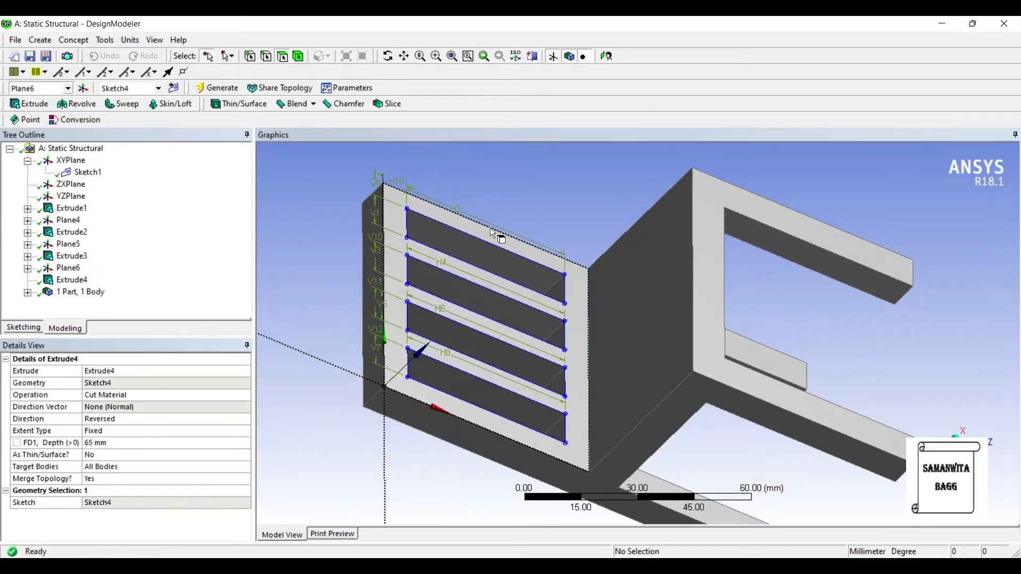
{"action": "middle_click_drag", "start_coordinate": [505, 310], "coordinate": [563, 299]}
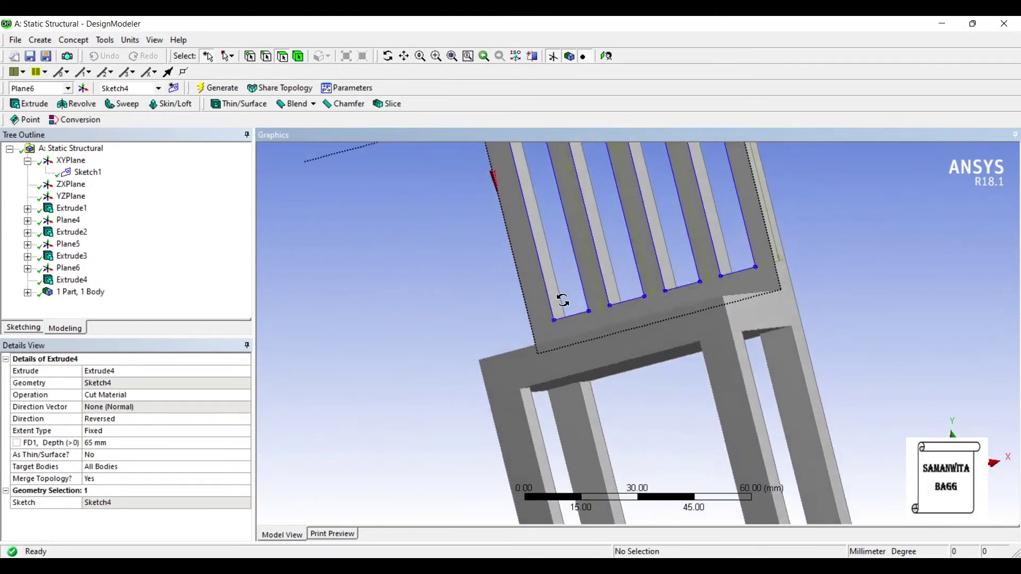
{"action": "scroll", "coordinate": [563, 299], "scroll_direction": "down", "scroll_amount": 3}
Step: Inspect the finished slotted chair, then restore the DesignModeler window to reveal Workbench
{"action": "mouse_move", "coordinate": [562, 300]}
{"action": "middle_mouse_down"}
{"action": "mouse_move", "coordinate": [605, 276]}
{"action": "mouse_move", "coordinate": [576, 269]}
{"action": "mouse_move", "coordinate": [630, 275]}
{"action": "mouse_move", "coordinate": [535, 279]}
{"action": "mouse_move", "coordinate": [485, 239]}
{"action": "middle_mouse_up"}
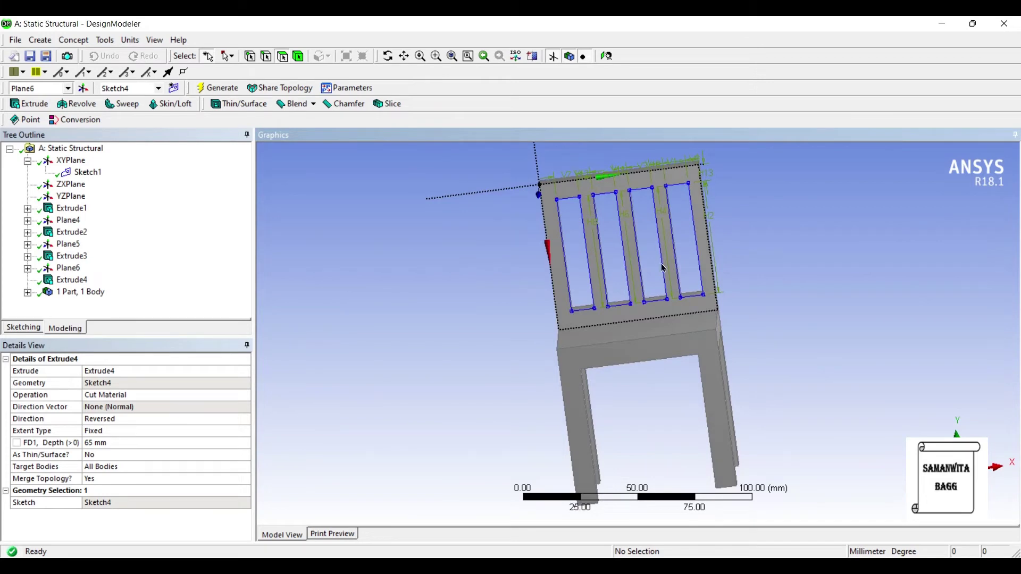
{"action": "mouse_move", "coordinate": [513, 292]}
{"action": "middle_mouse_down"}
{"action": "mouse_move", "coordinate": [505, 283]}
{"action": "mouse_move", "coordinate": [500, 292]}
{"action": "middle_mouse_up"}
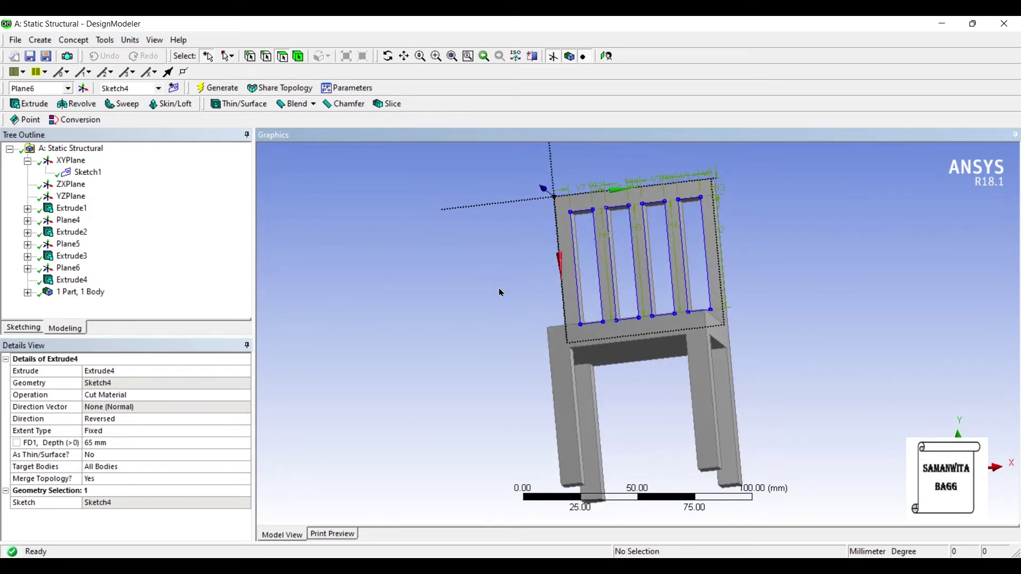
{"action": "mouse_move", "coordinate": [583, 255]}
{"action": "middle_mouse_down"}
{"action": "mouse_move", "coordinate": [606, 251]}
{"action": "mouse_move", "coordinate": [500, 262]}
{"action": "mouse_move", "coordinate": [606, 203]}
{"action": "middle_mouse_up"}
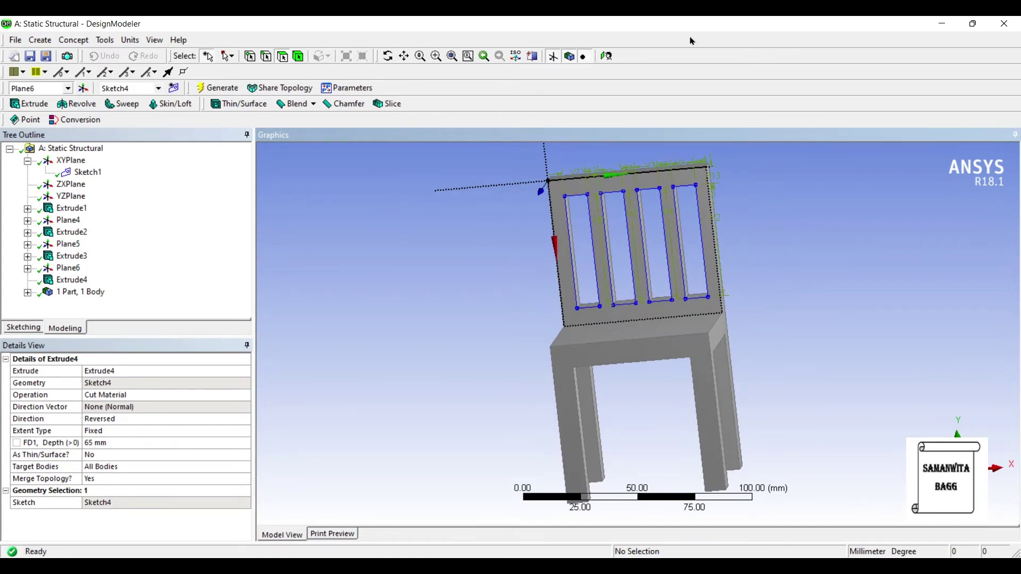
{"action": "double_click", "coordinate": [752, 22]}
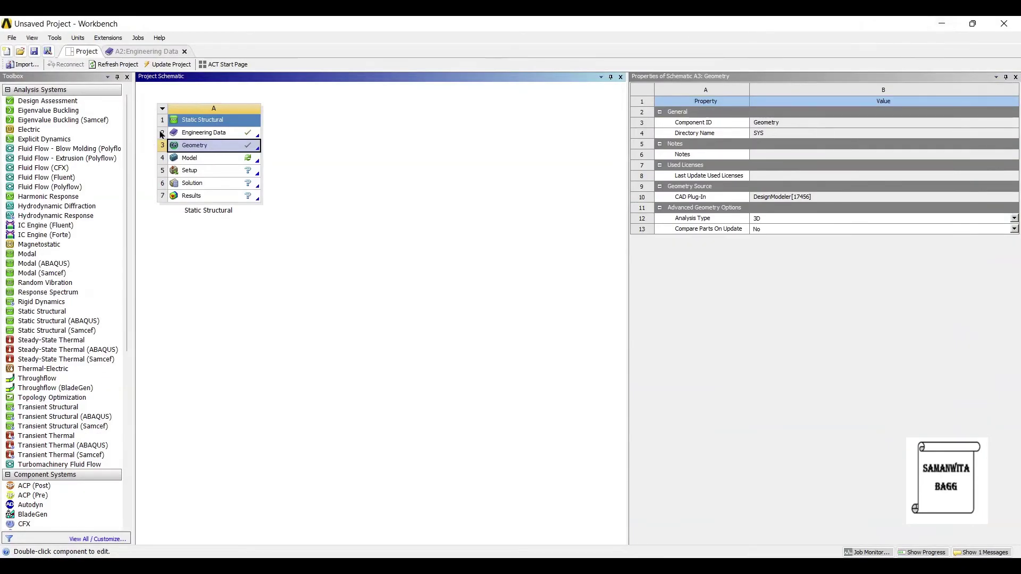
Step: Open the model in Mechanical and assign Stainless Steel to the chair's solid body
{"action": "double_click", "coordinate": [191, 157]}
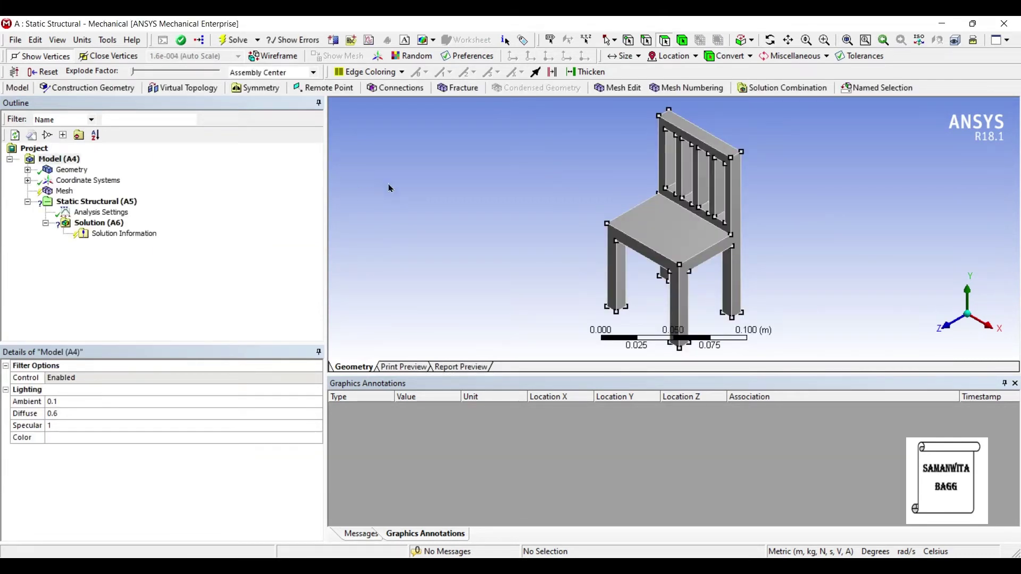
{"action": "middle_click_drag", "start_coordinate": [519, 229], "coordinate": [580, 228]}
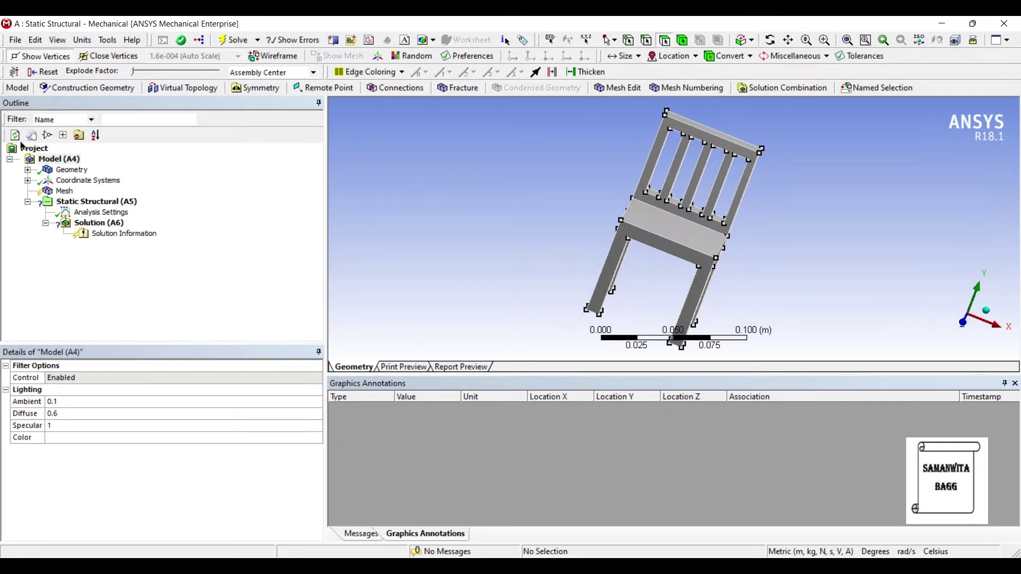
{"action": "left_click", "coordinate": [27, 169]}
{"action": "left_click", "coordinate": [80, 181]}
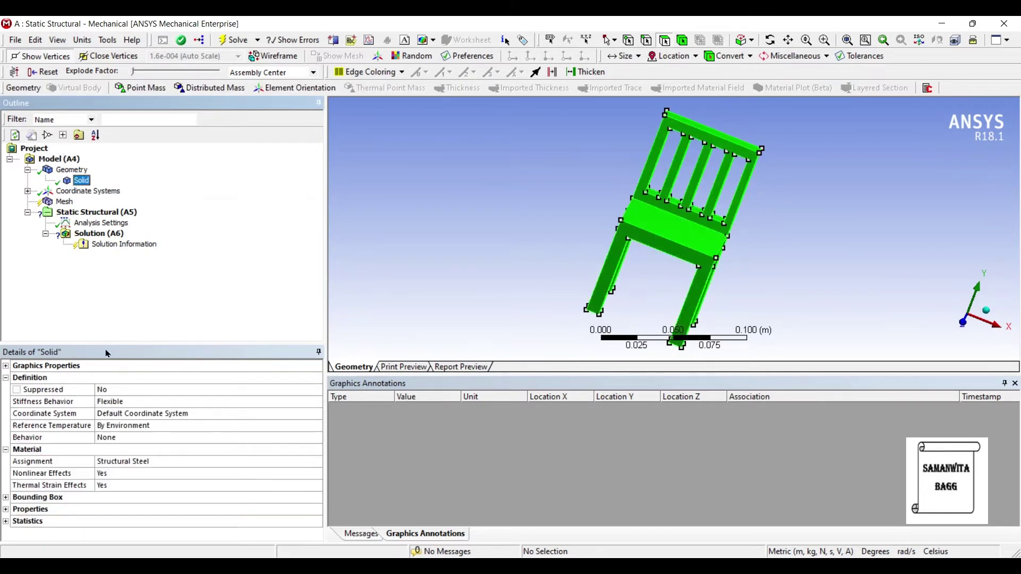
{"action": "left_click", "coordinate": [316, 461]}
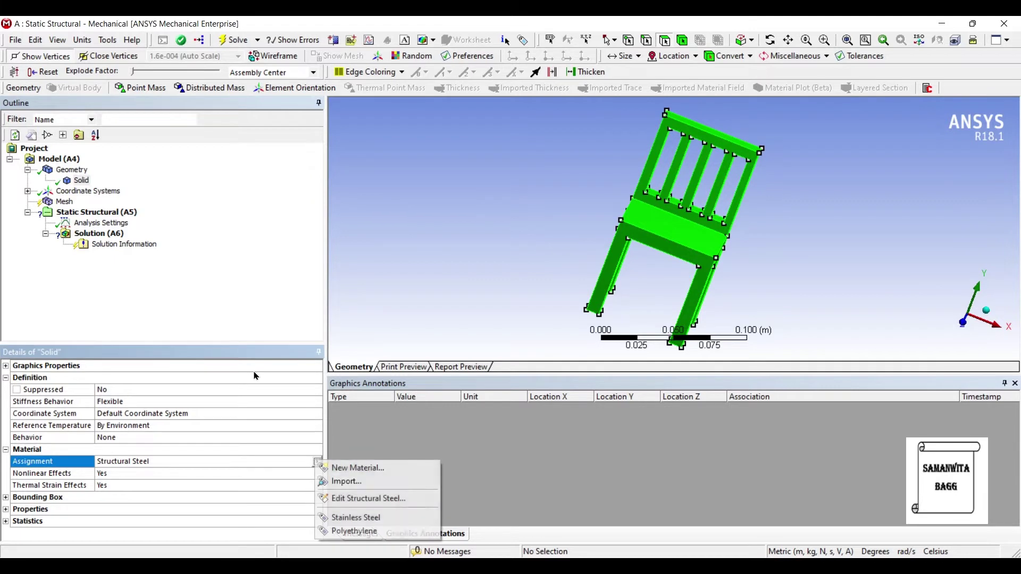
{"action": "key", "text": "Up"}
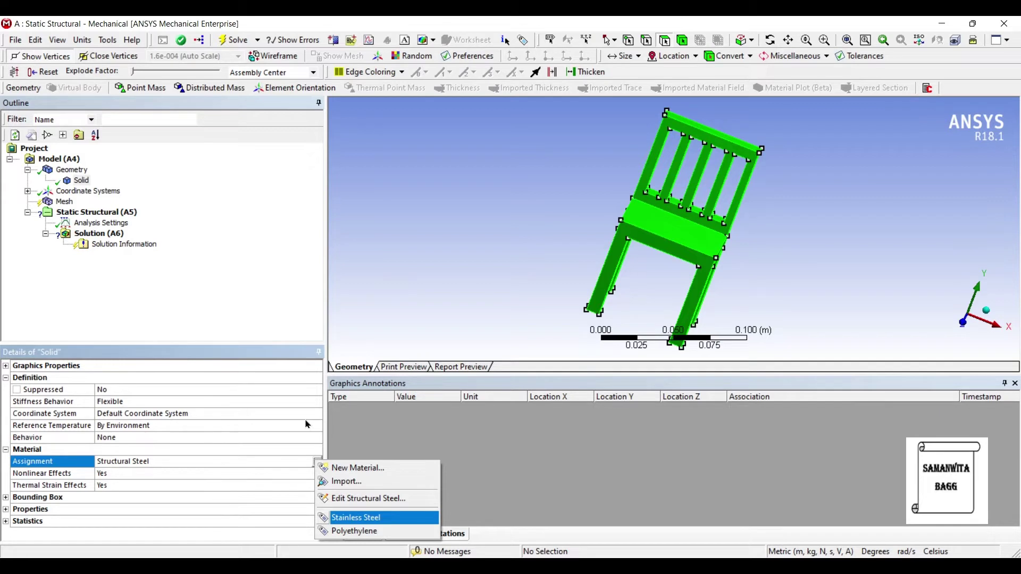
{"action": "key", "text": "Down"}
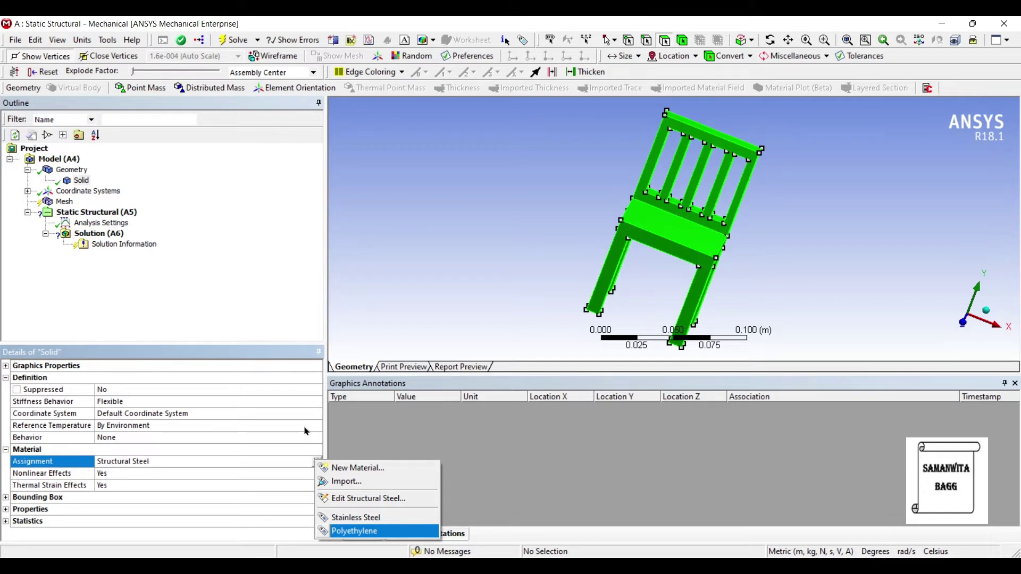
{"action": "key", "text": "Up"}
{"action": "key", "text": "Return"}
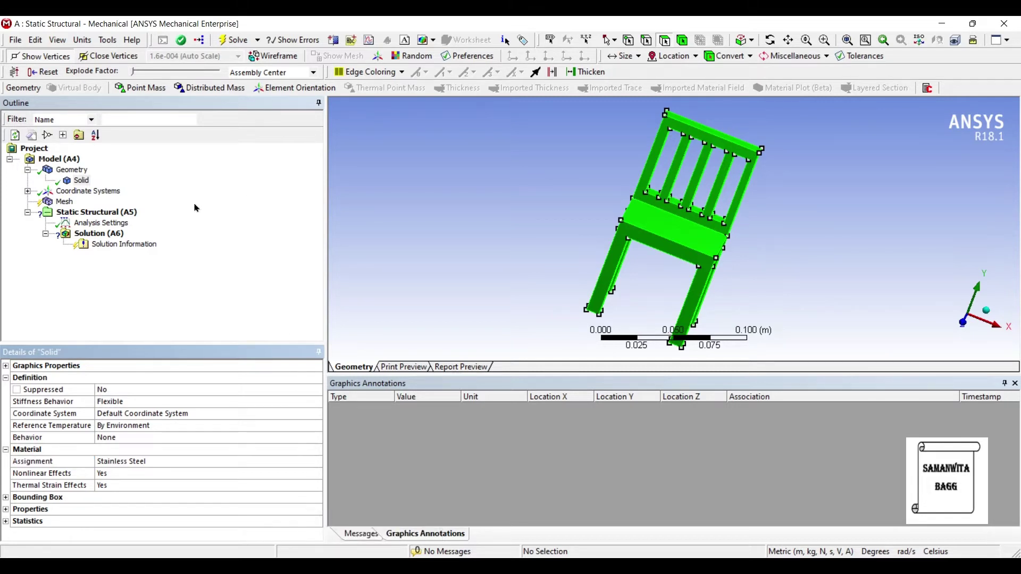
{"action": "left_click", "coordinate": [64, 201]}
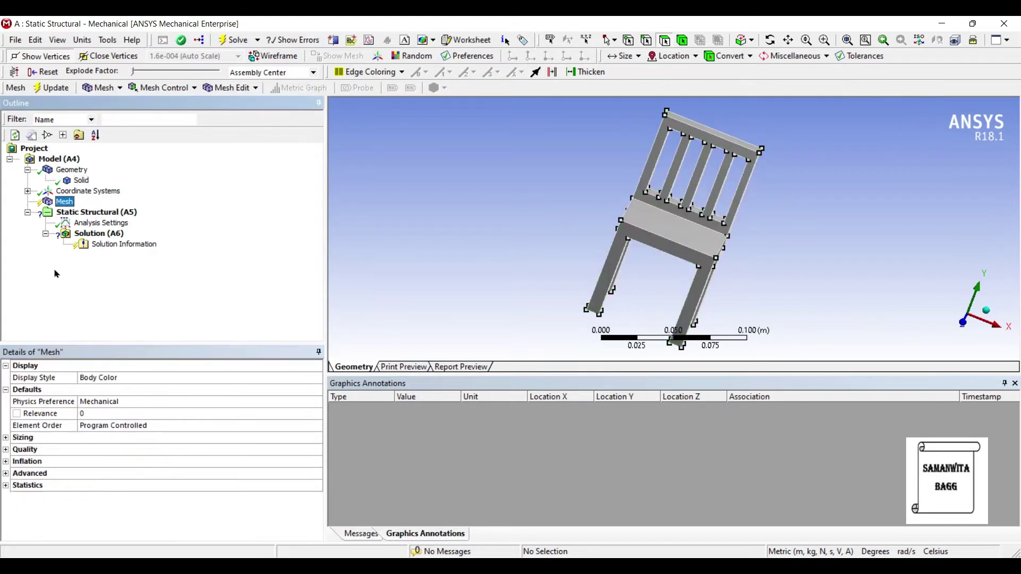
Step: Set the mesh sizing Relevance Center to Fine
{"action": "left_click", "coordinate": [6, 437]}
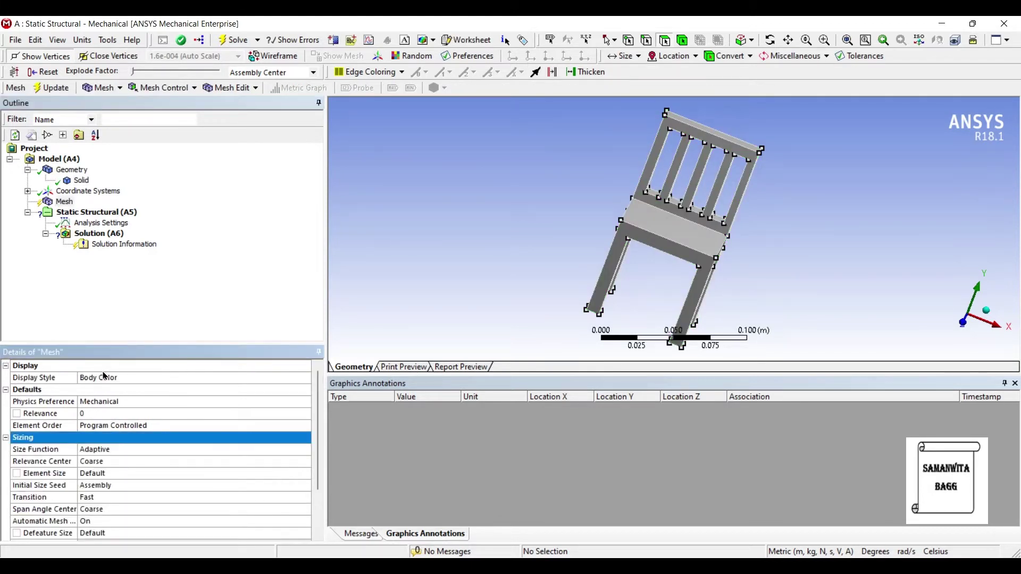
{"action": "key", "text": "Down"}
{"action": "key", "text": "Down"}
{"action": "key", "text": "Return"}
{"action": "key", "text": "alt+Down"}
{"action": "key", "text": "Down"}
{"action": "key", "text": "Down"}
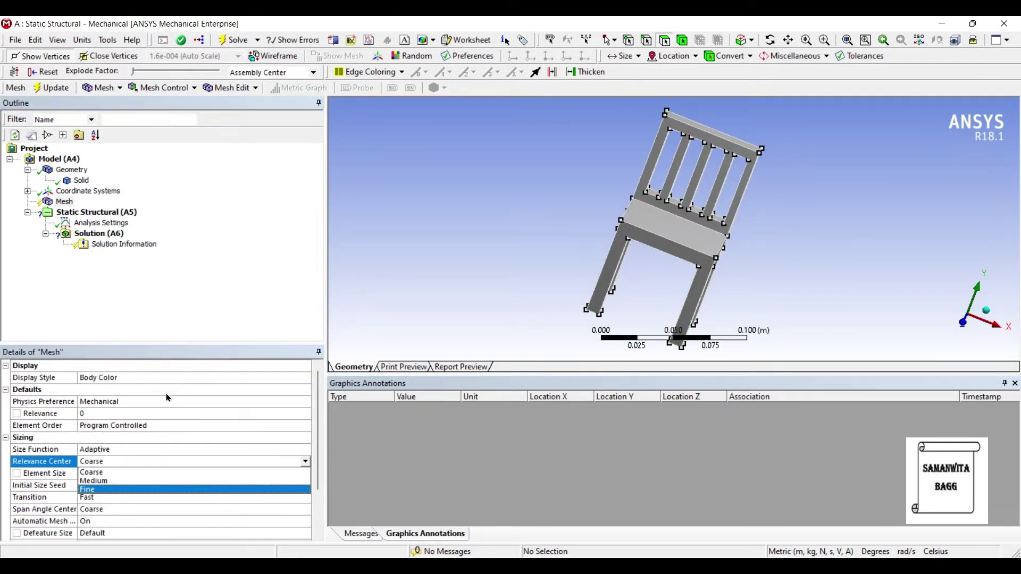
{"action": "key", "text": "Return"}
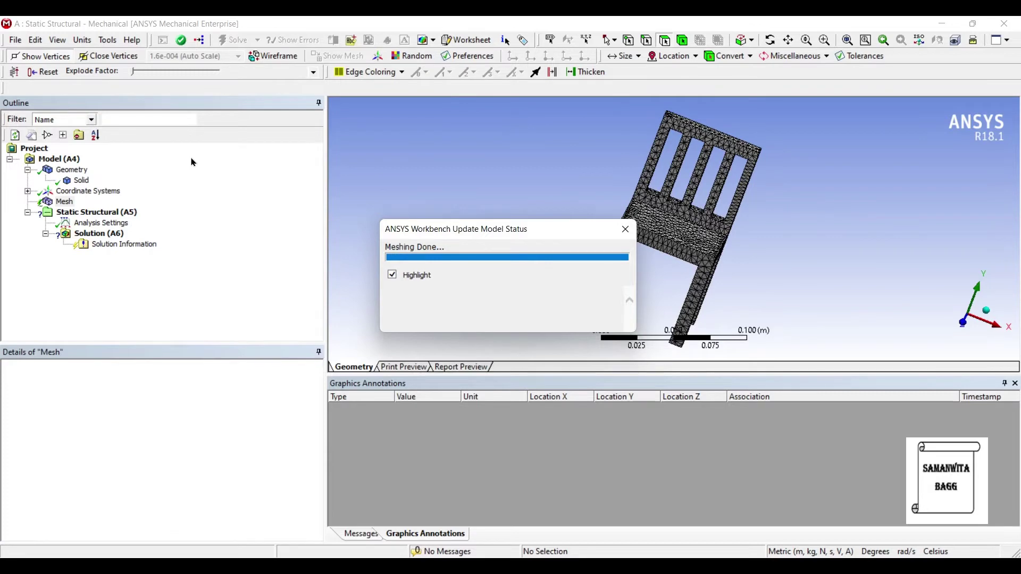
{"action": "left_click", "coordinate": [96, 212]}
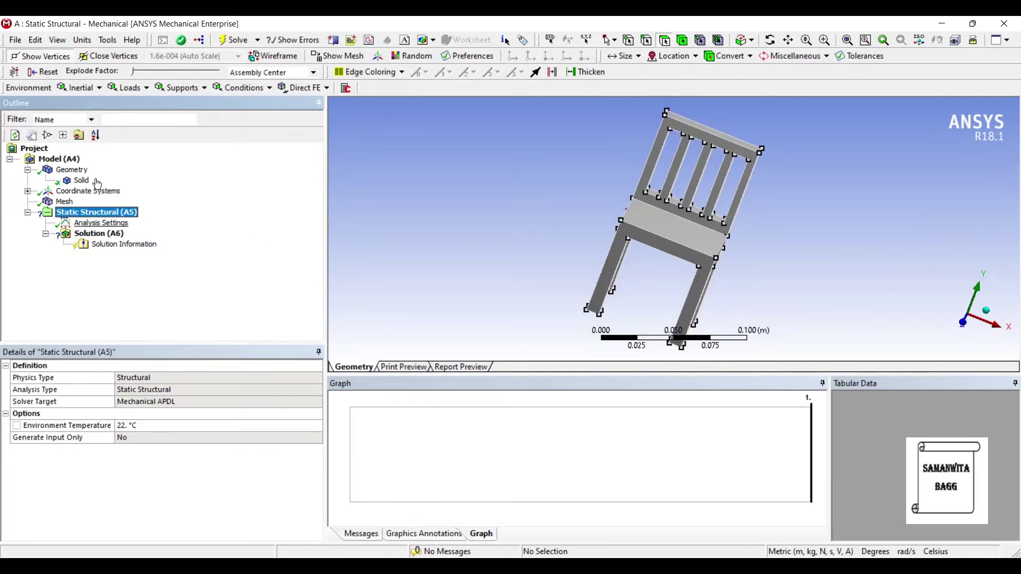
Step: Insert a Fixed Support and apply it to the four leg-bottom faces
{"action": "left_click", "coordinate": [100, 223]}
{"action": "right_click", "coordinate": [119, 223]}
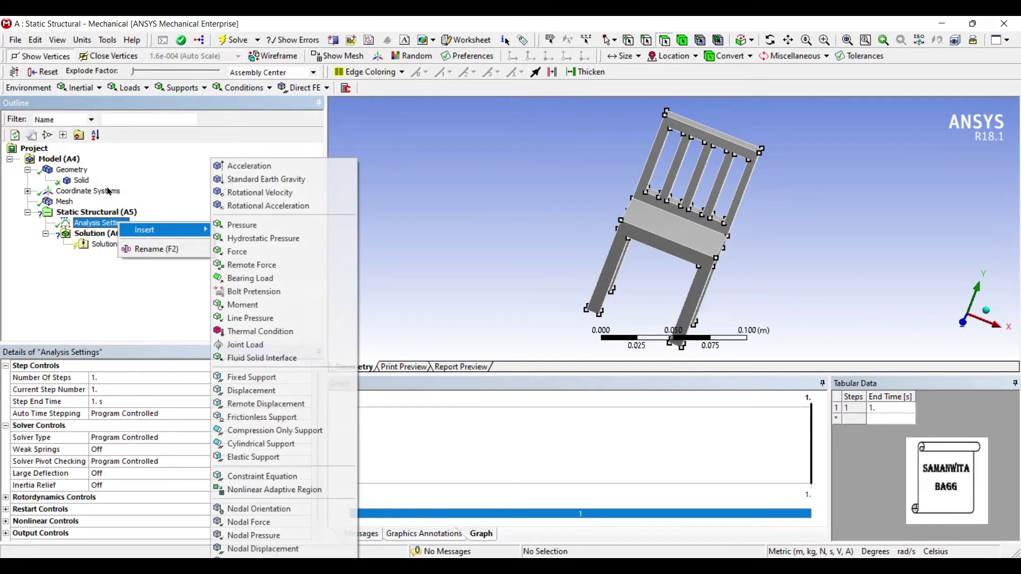
{"action": "left_click", "coordinate": [251, 377]}
{"action": "mouse_move", "coordinate": [416, 244]}
{"action": "middle_mouse_down"}
{"action": "mouse_move", "coordinate": [457, 194]}
{"action": "mouse_move", "coordinate": [496, 192]}
{"action": "middle_mouse_up"}
{"action": "left_click", "coordinate": [621, 200]}
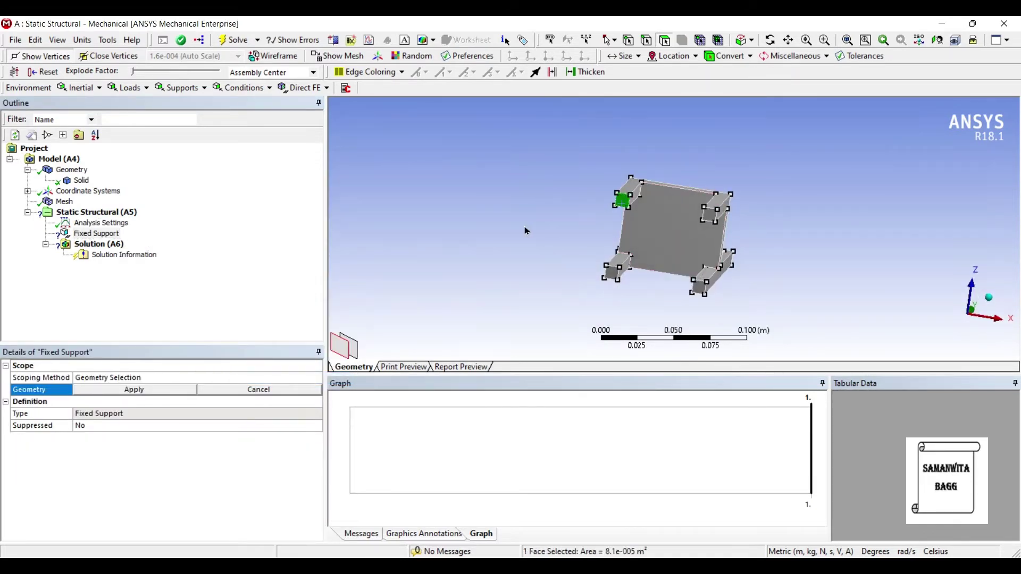
{"action": "left_click", "coordinate": [612, 273], "text": "ctrl"}
{"action": "left_click", "coordinate": [699, 286], "text": "ctrl"}
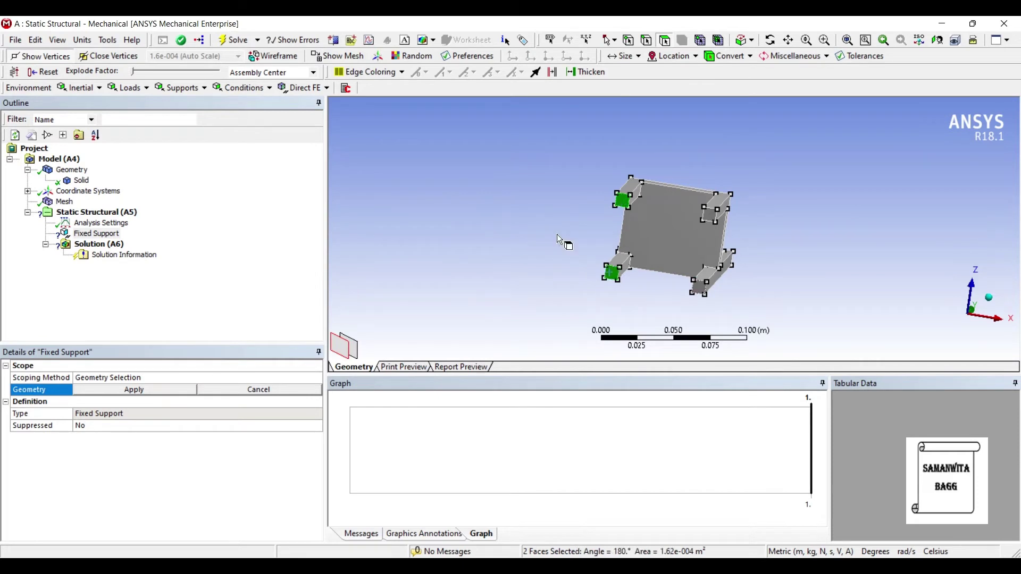
{"action": "left_click", "coordinate": [710, 213], "text": "ctrl"}
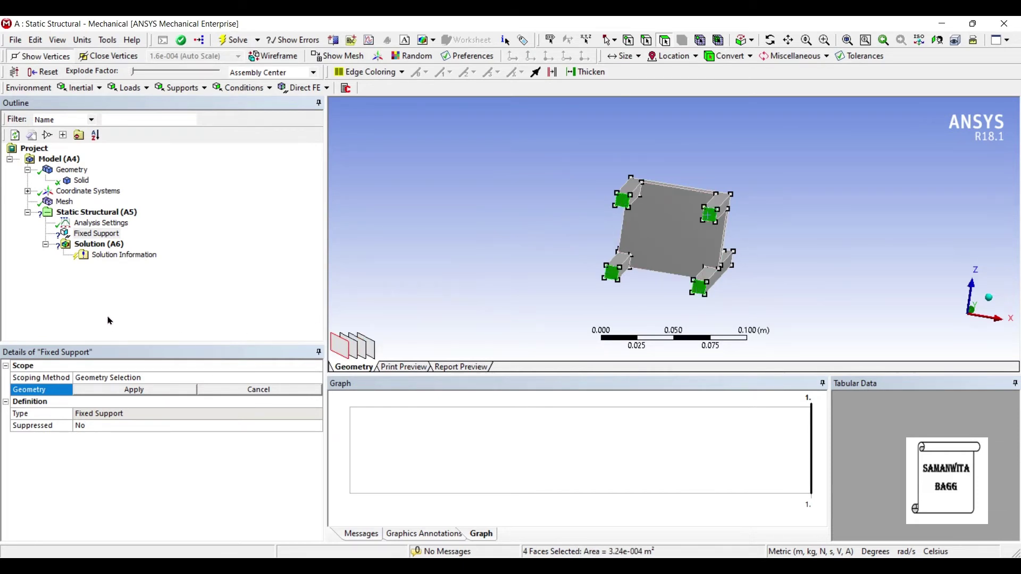
{"action": "left_click", "coordinate": [134, 389]}
{"action": "middle_click_drag", "start_coordinate": [470, 203], "coordinate": [444, 271]}
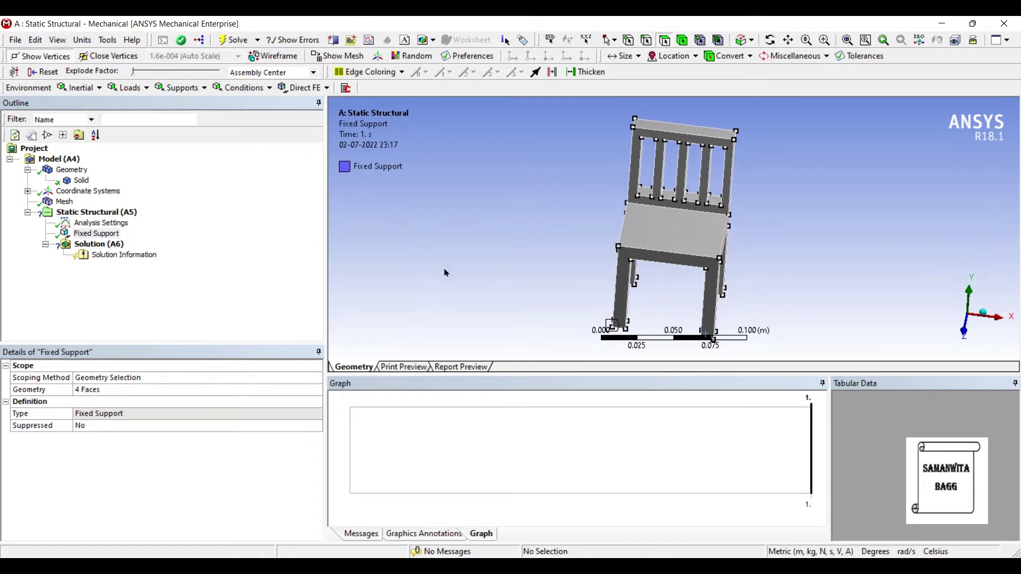
{"action": "right_click", "coordinate": [676, 229]}
{"action": "mouse_move", "coordinate": [701, 234]}
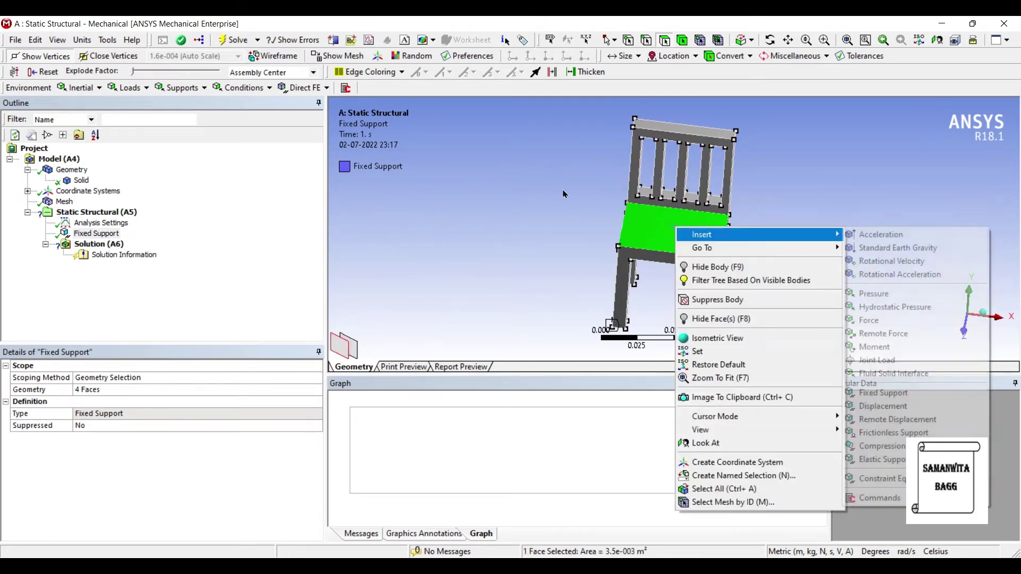
Step: Load the seat face with a component force of -1200 N in Y, then select the backrest face
{"action": "left_click", "coordinate": [869, 320]}
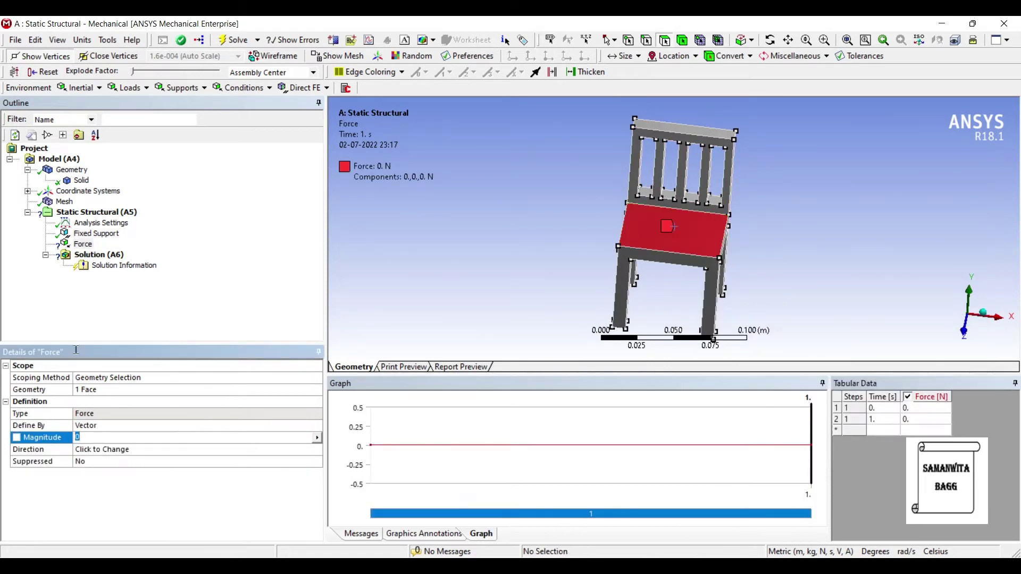
{"action": "key", "text": "Return"}
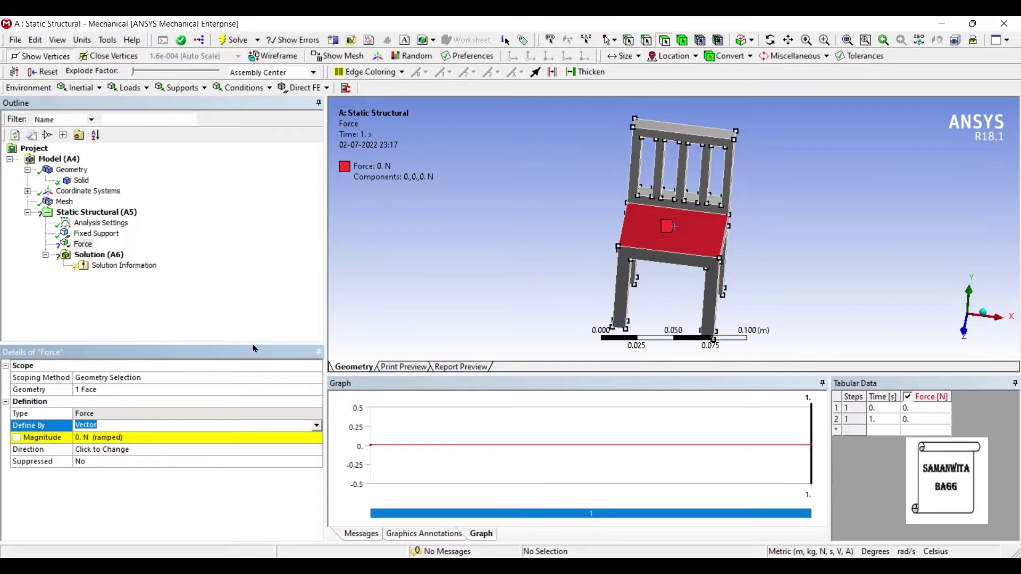
{"action": "key", "text": "alt+Down"}
{"action": "key", "text": "Down"}
{"action": "key", "text": "Return"}
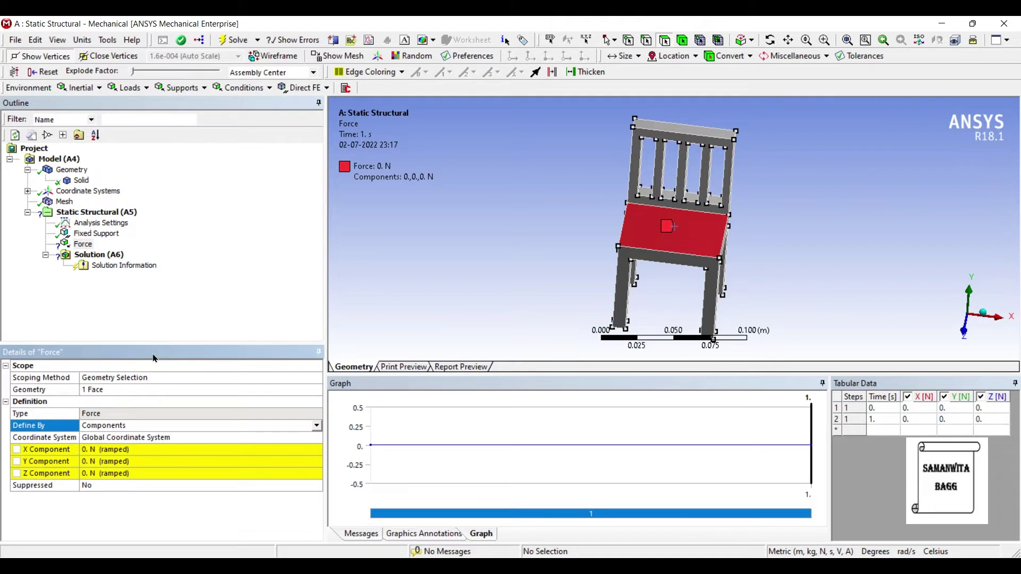
{"action": "key", "text": "Down"}
{"action": "key", "text": "Down"}
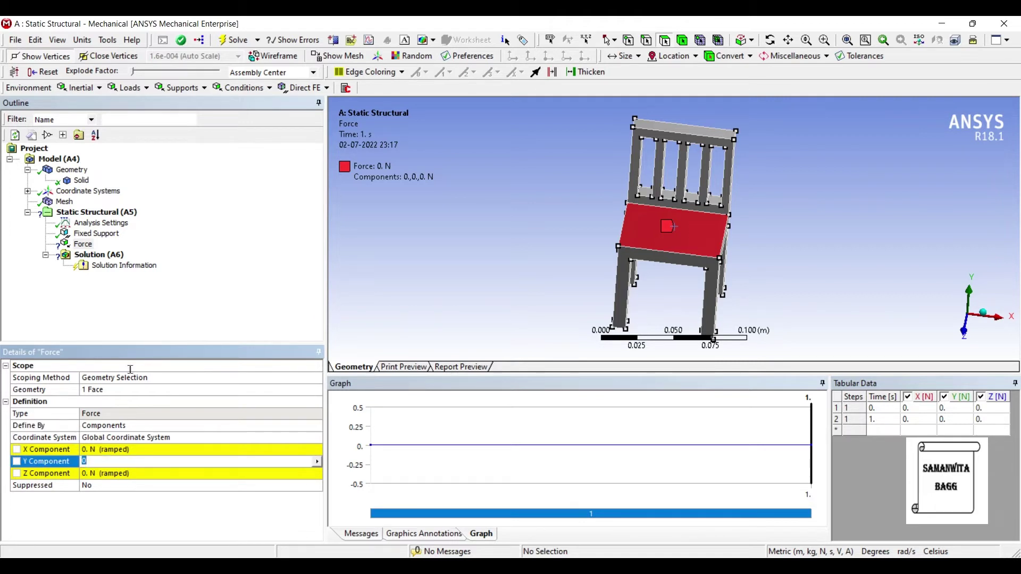
{"action": "type", "text": "-1200"}
{"action": "key", "text": "Return"}
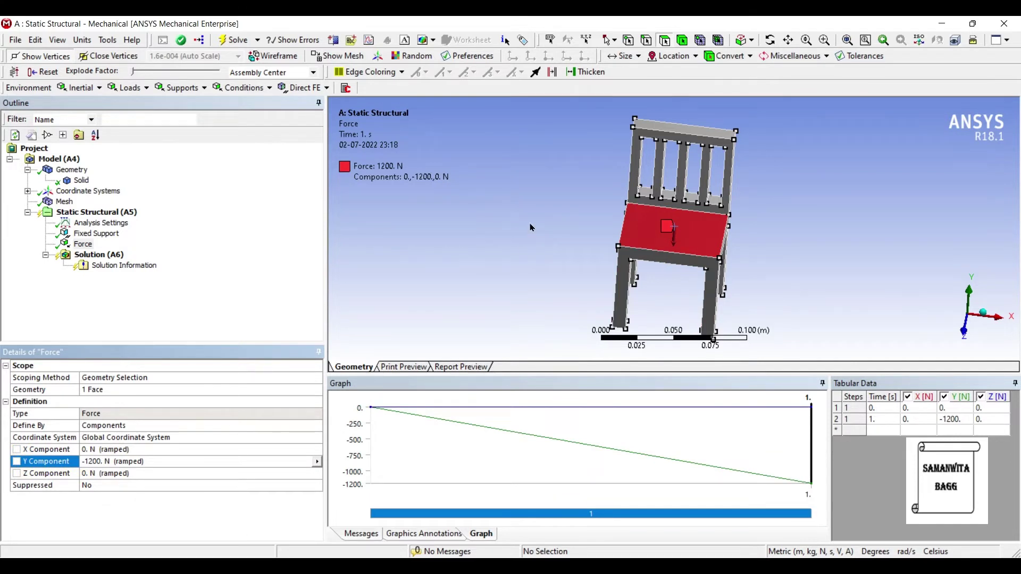
{"action": "middle_click_drag", "start_coordinate": [529, 227], "coordinate": [556, 209]}
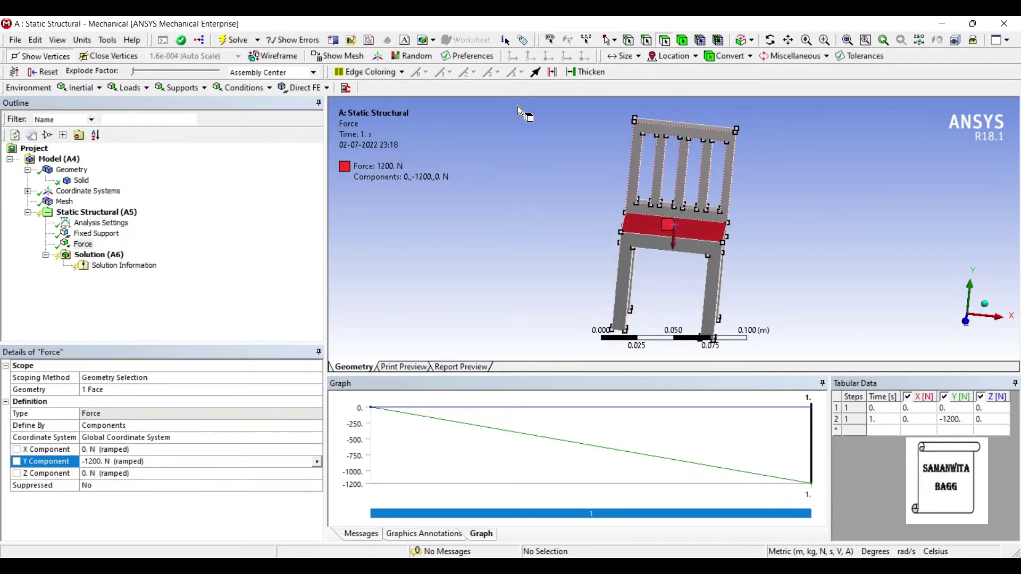
{"action": "left_click", "coordinate": [642, 135]}
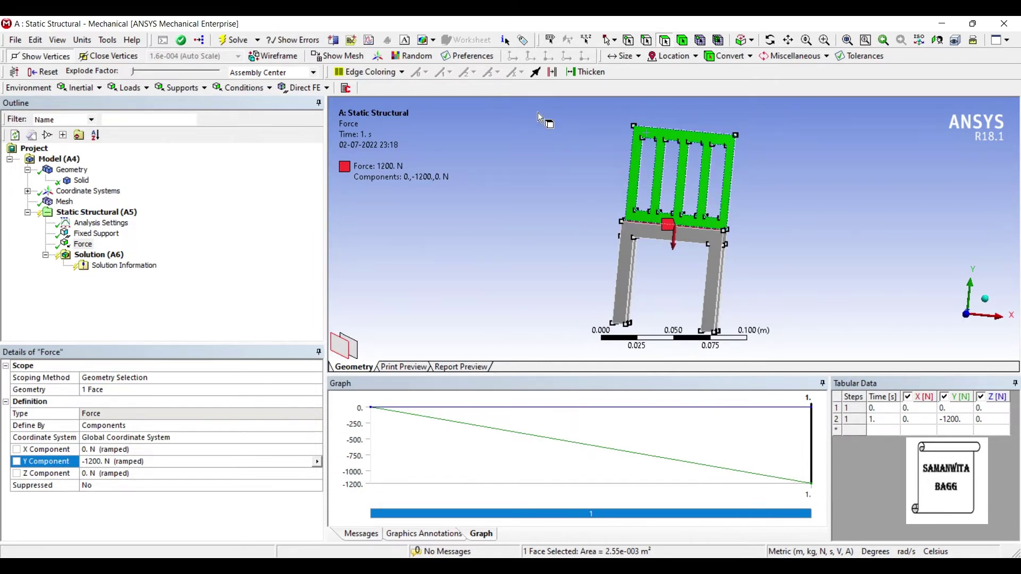
Step: Add a 10 Pa pressure load on the selected backrest face
{"action": "right_click", "coordinate": [675, 136]}
{"action": "mouse_move", "coordinate": [756, 142]}
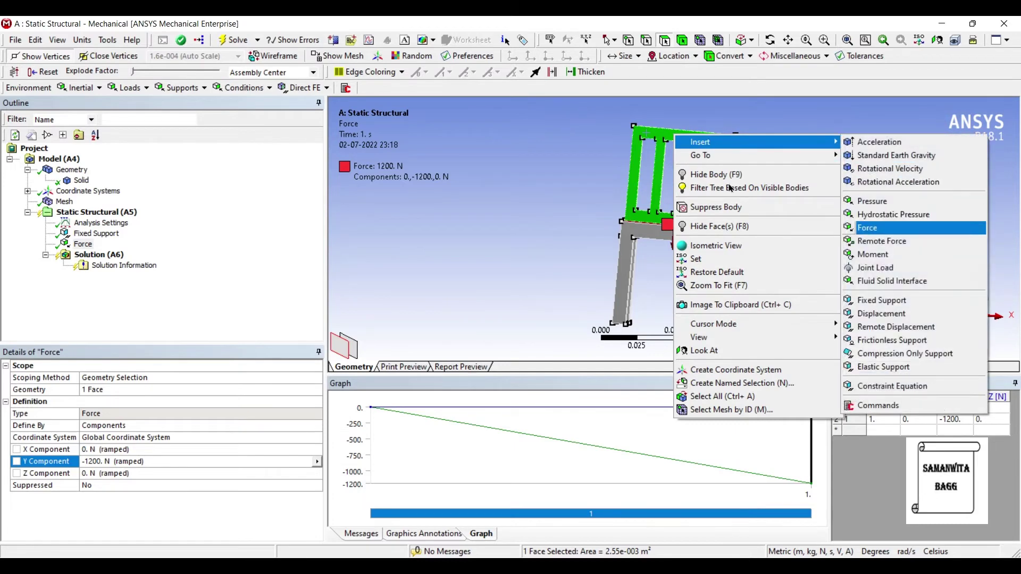
{"action": "key", "text": "Down"}
{"action": "key", "text": "Up"}
{"action": "key", "text": "Up"}
{"action": "key", "text": "Up"}
{"action": "key", "text": "Return"}
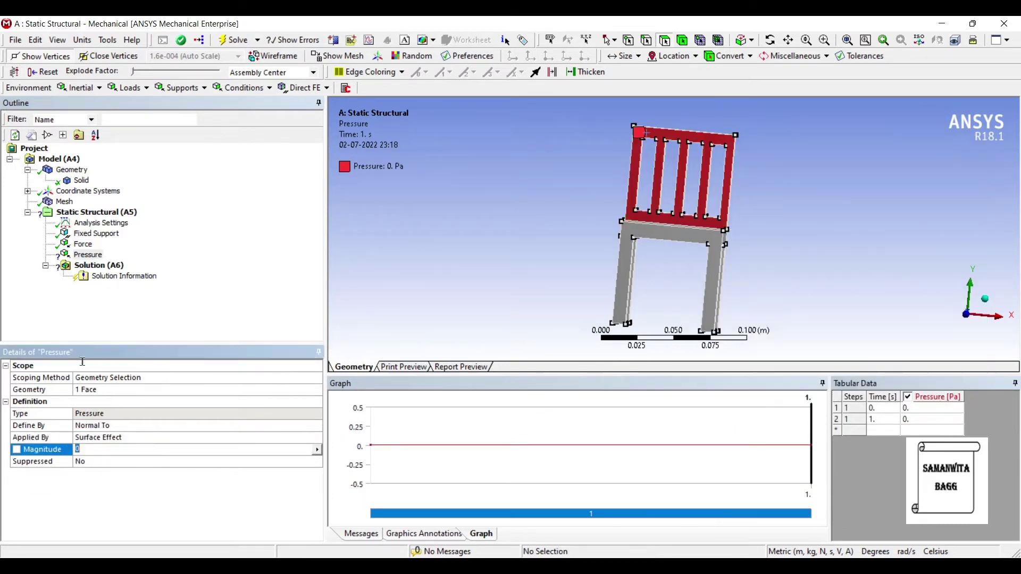
{"action": "type", "text": "10"}
{"action": "key", "text": "Return"}
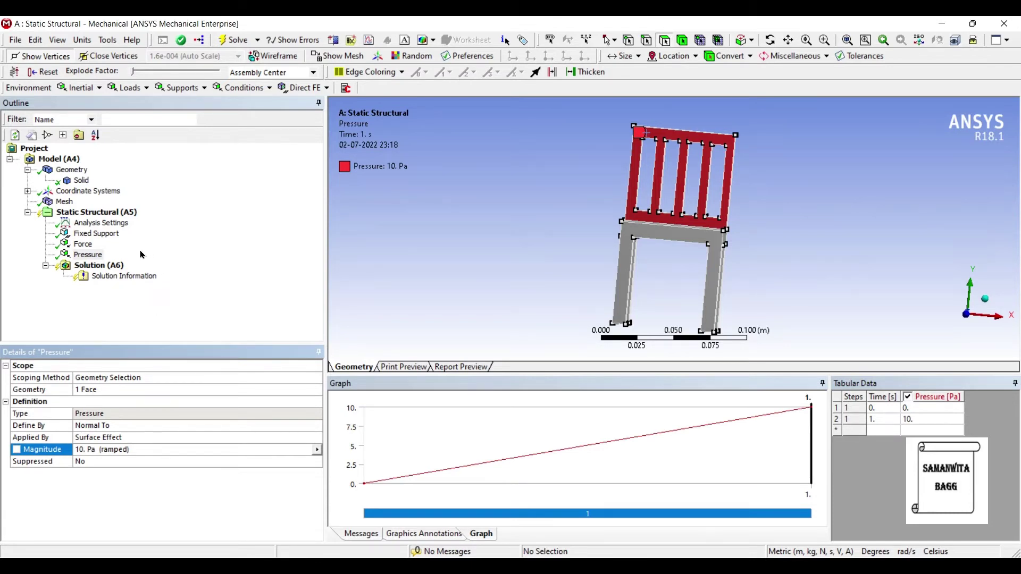
{"action": "key", "text": "Down"}
{"action": "key", "text": "Menu"}
Step: Insert a Total Deformation result under the static structural solution
{"action": "key", "text": "Right"}
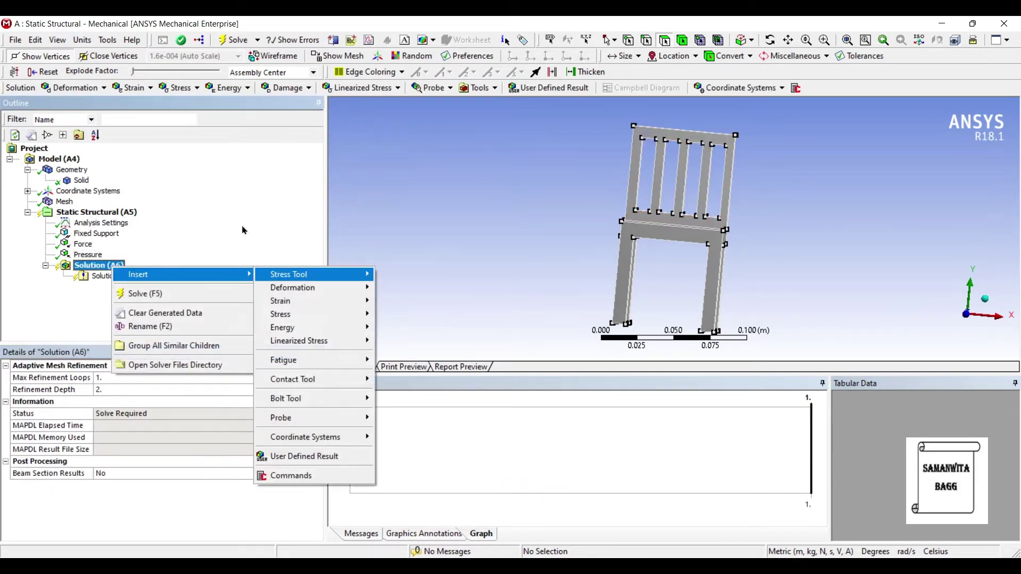
{"action": "key", "text": "Right"}
{"action": "key", "text": "Down"}
{"action": "key", "text": "Right"}
{"action": "key", "text": "Return"}
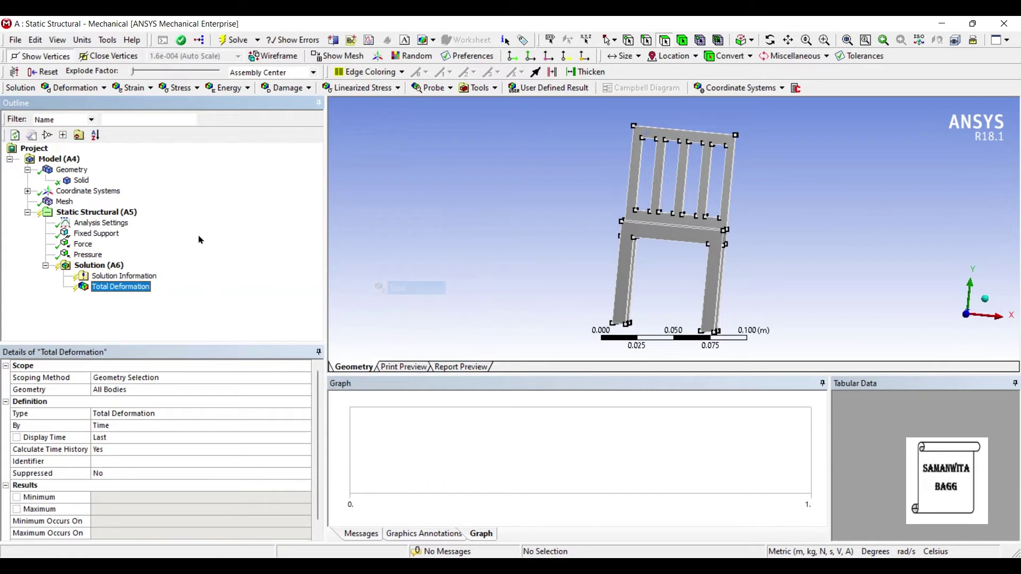
Step: Insert an Equivalent (von-Mises) stress result under the same solution
{"action": "key", "text": "Up"}
{"action": "key", "text": "Up"}
{"action": "key", "text": "Menu"}
{"action": "key", "text": "Down"}
{"action": "key", "text": "Right"}
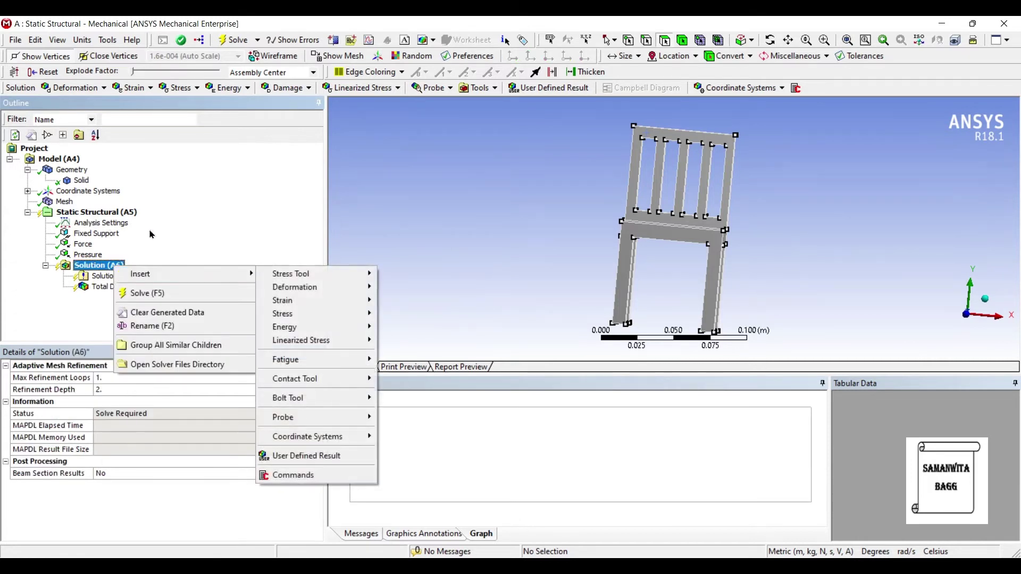
{"action": "key", "text": "Down"}
{"action": "key", "text": "Down"}
{"action": "key", "text": "Down"}
{"action": "key", "text": "Right"}
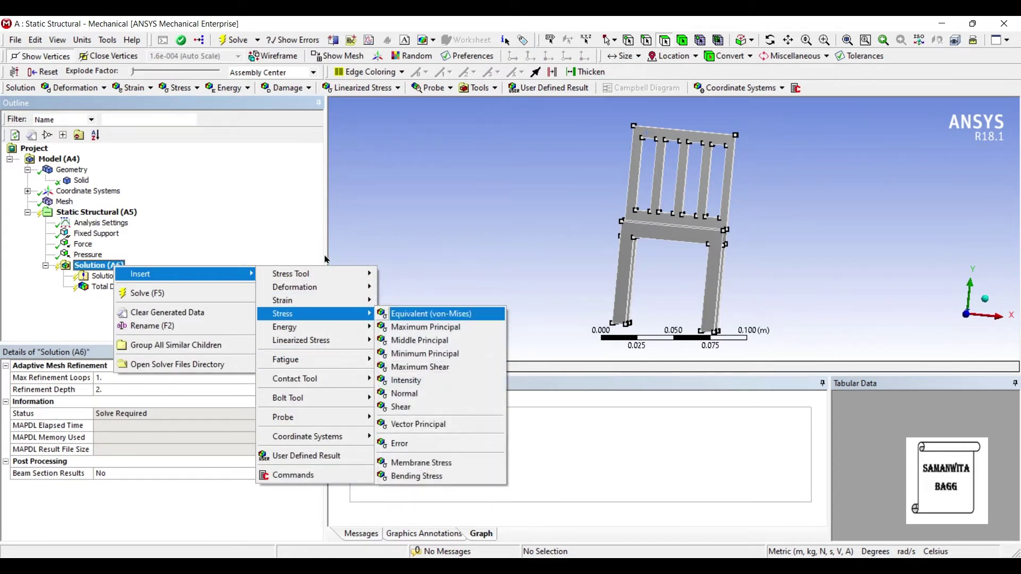
{"action": "key", "text": "Return"}
{"action": "key", "text": "Up"}
{"action": "key", "text": "Up"}
{"action": "key", "text": "Up"}
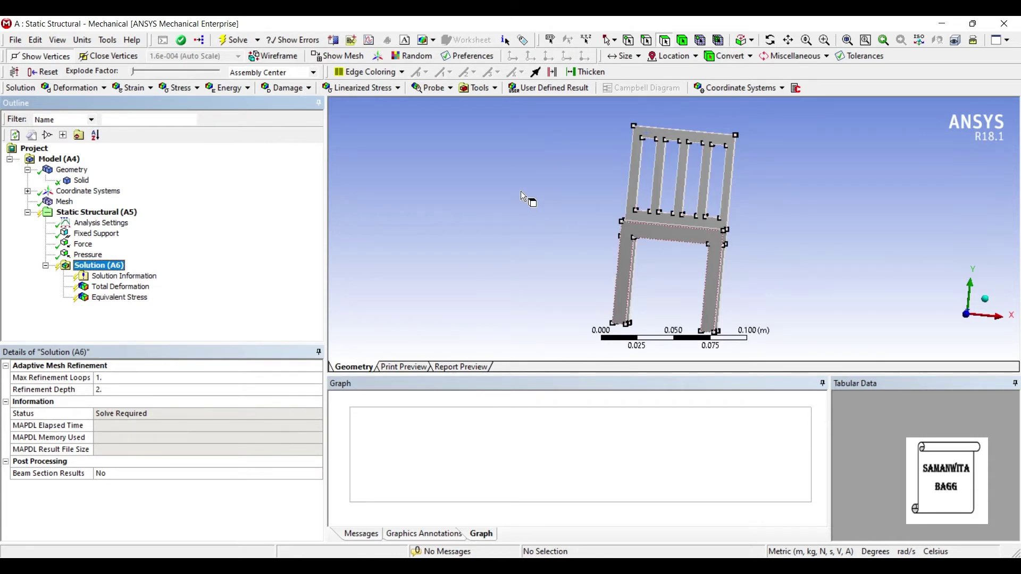
{"action": "middle_click_drag", "start_coordinate": [500, 223], "coordinate": [507, 187]}
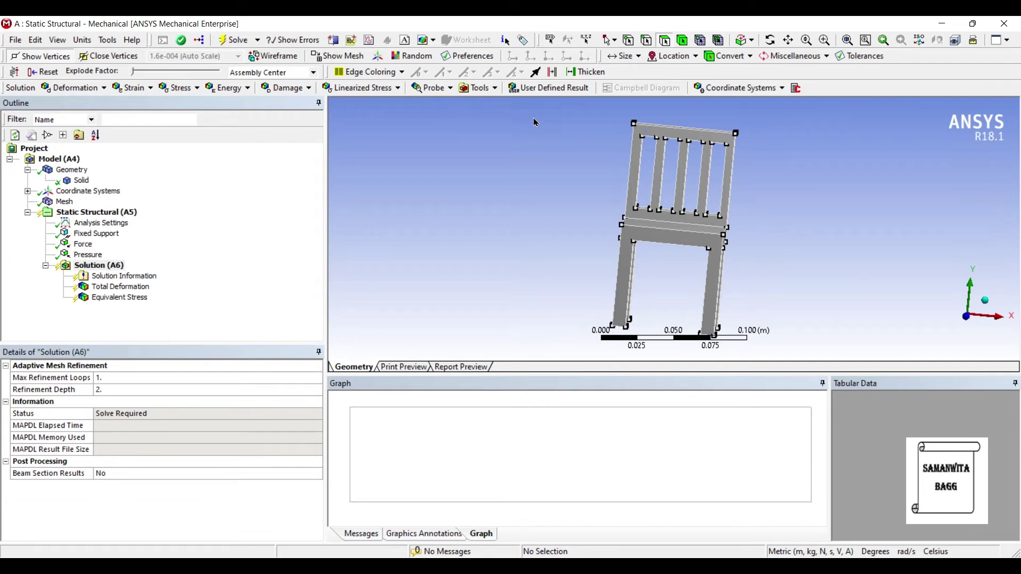
Step: Solve the static analysis and play, then pause, the total deformation animation
{"action": "left_click", "coordinate": [236, 40]}
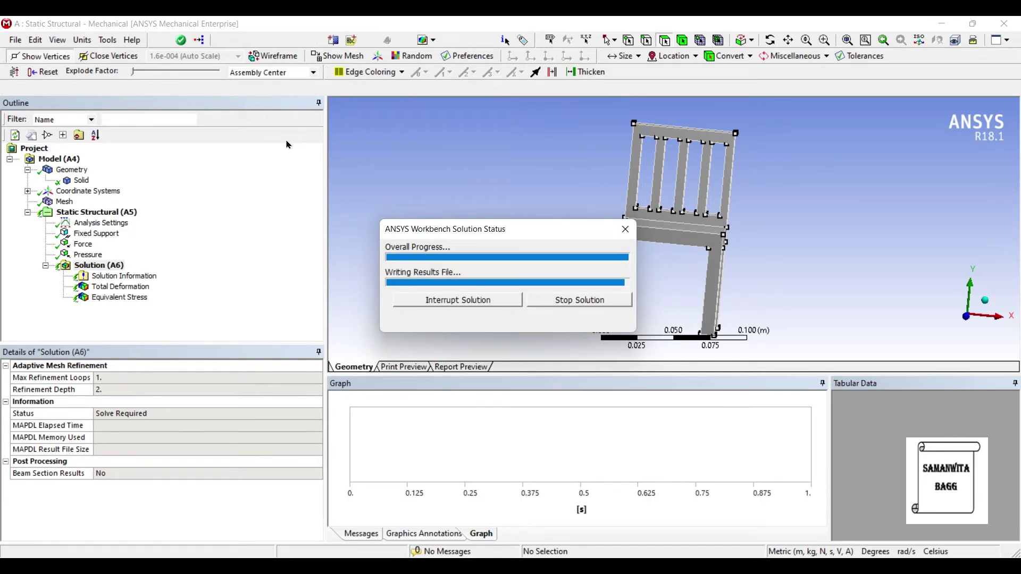
{"action": "left_click", "coordinate": [120, 286]}
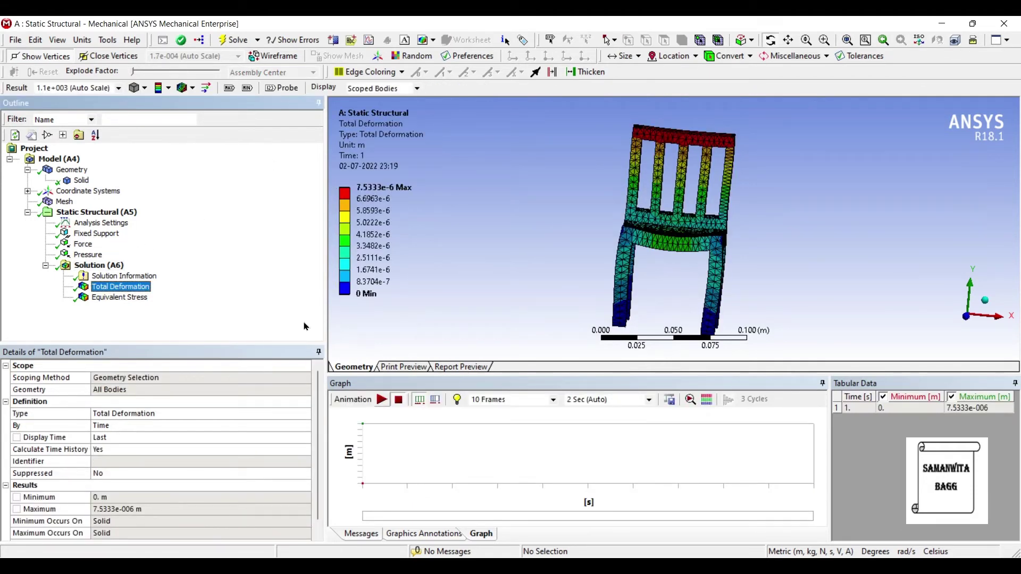
{"action": "left_click", "coordinate": [381, 399]}
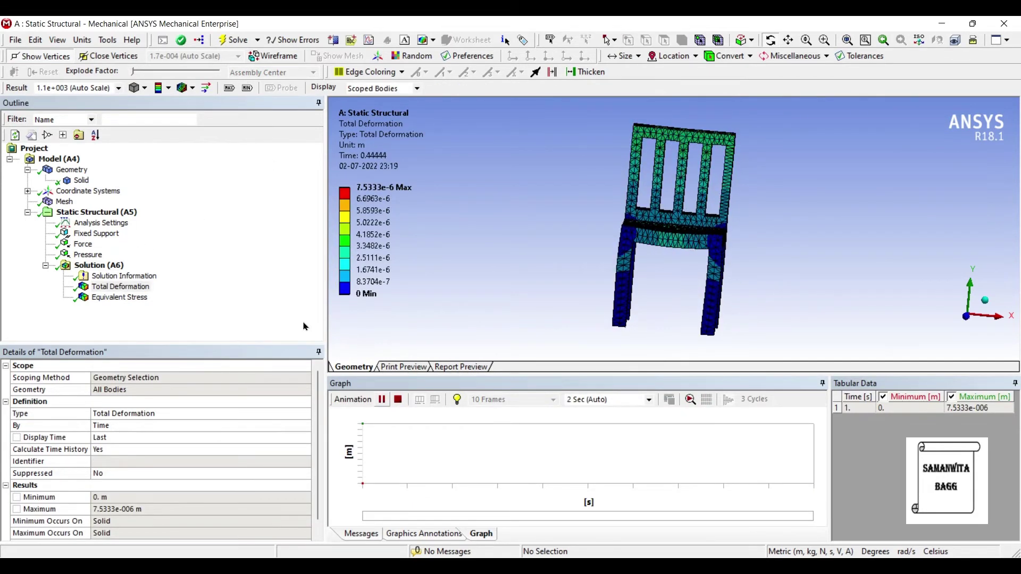
{"action": "left_click", "coordinate": [304, 325]}
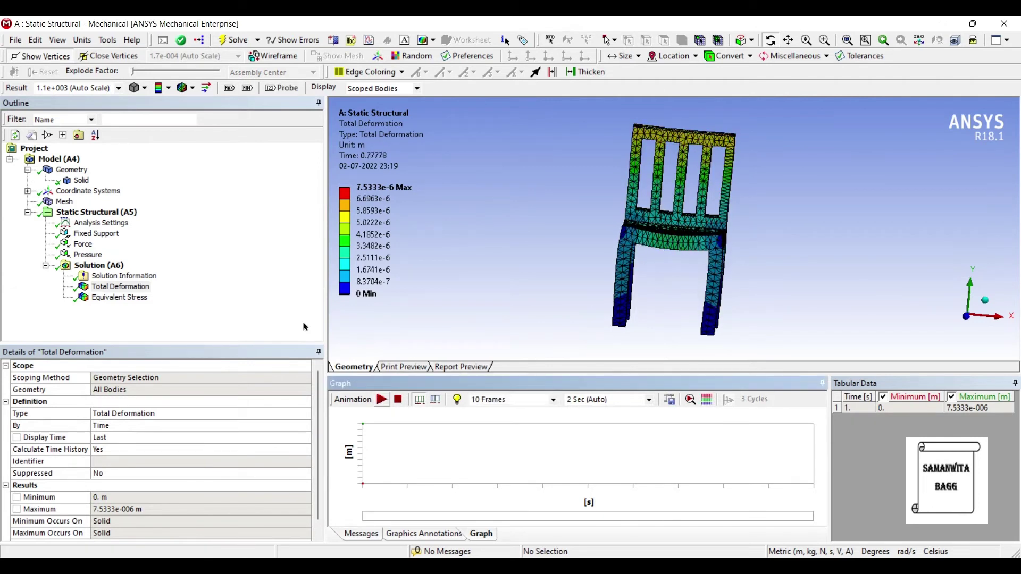
Step: Show the von-Mises stress (peak 16.889 MPa) and switch to Metric (mm, kg, N, s, mV, mA) units
{"action": "key", "text": "Down"}
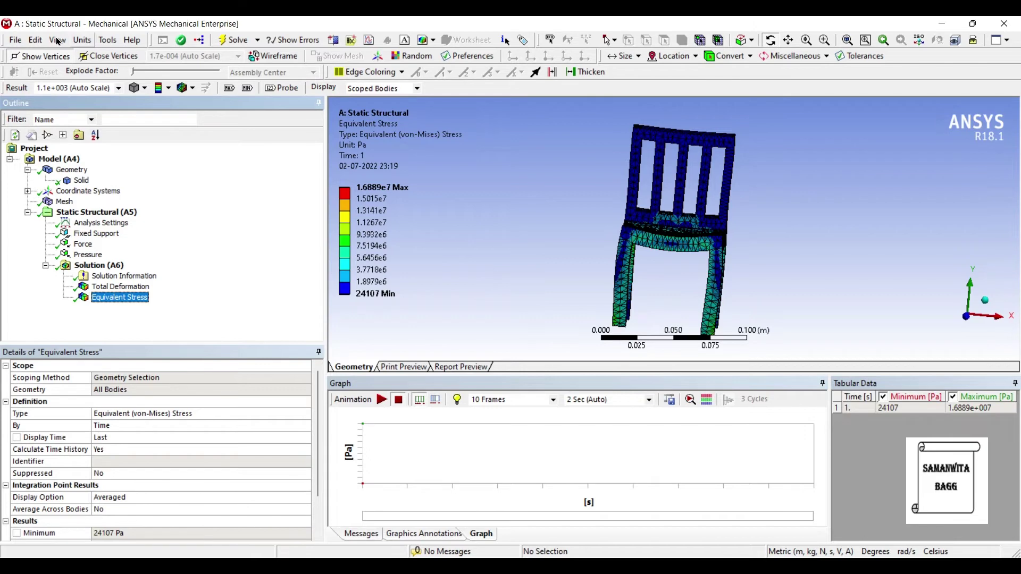
{"action": "left_click", "coordinate": [82, 40]}
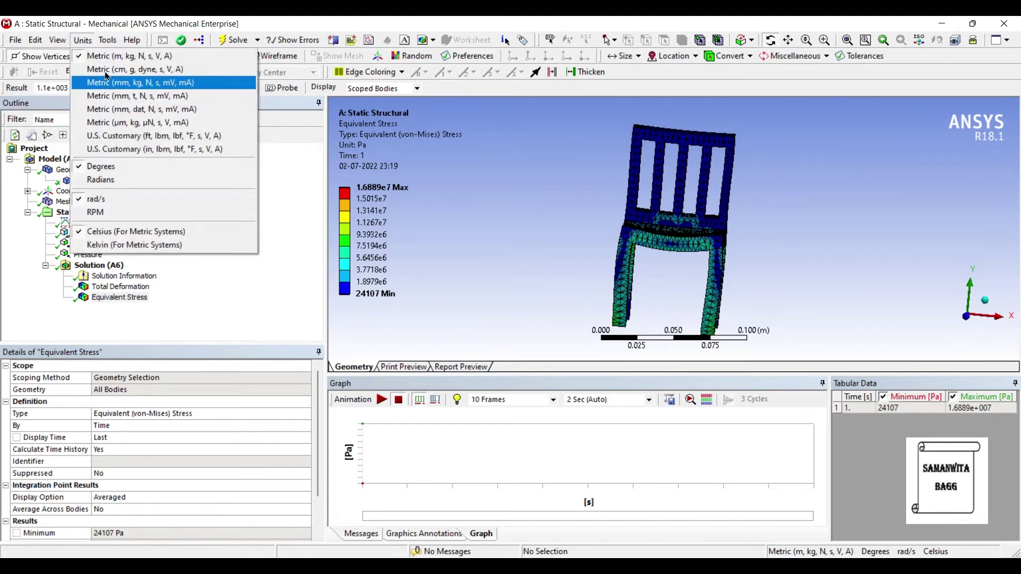
{"action": "left_click", "coordinate": [103, 82]}
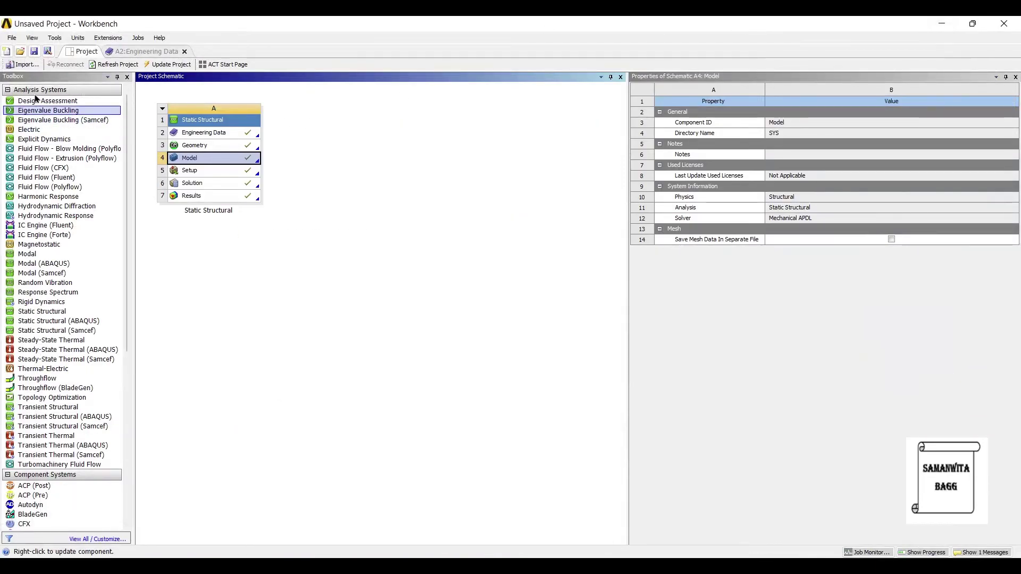
Step: Link an Eigenvalue Buckling system to the Static Structural solution and open its Setup
{"action": "left_click_drag", "start_coordinate": [44, 110], "coordinate": [196, 149]}
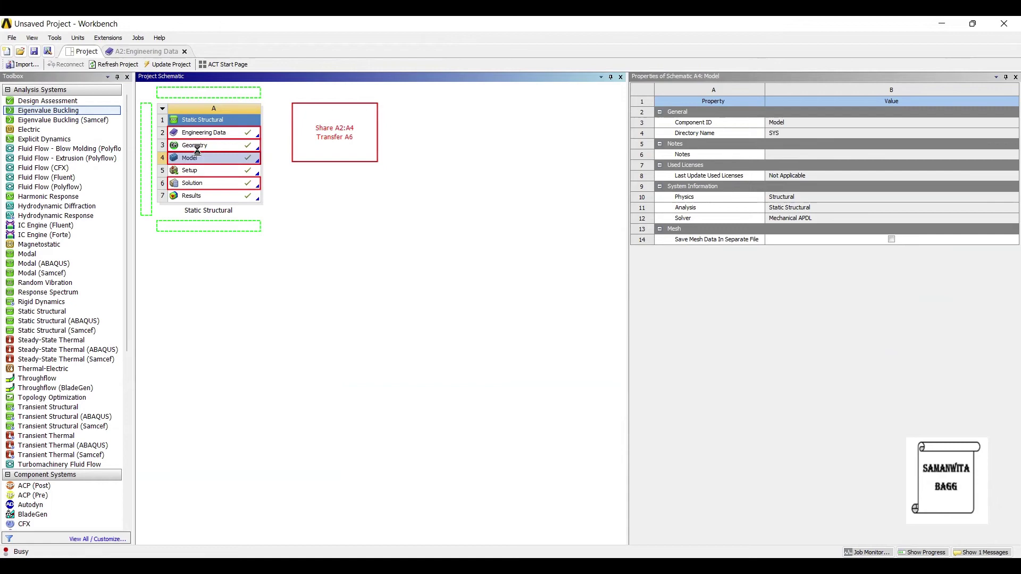
{"action": "key", "text": "Return"}
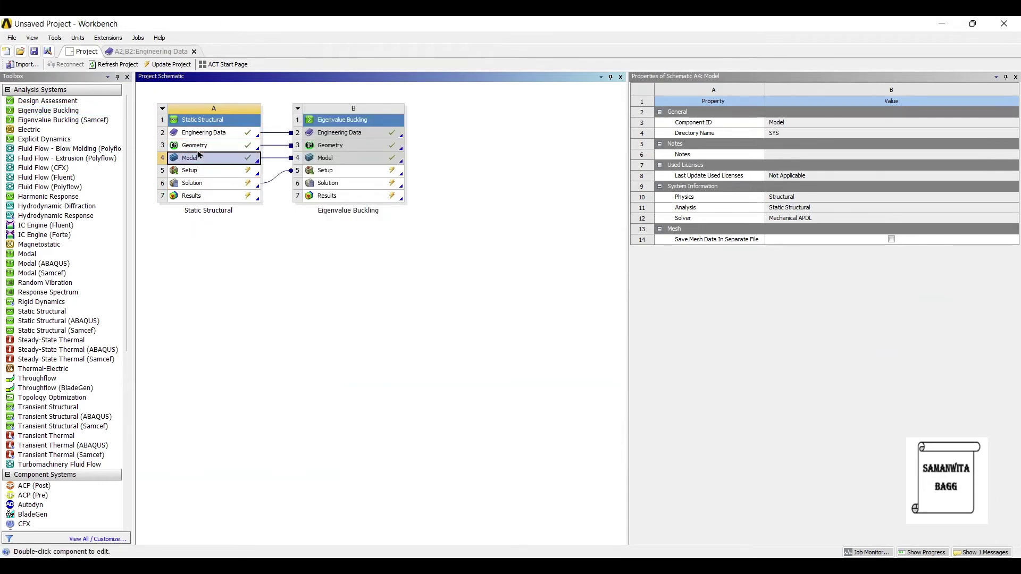
{"action": "double_click", "coordinate": [326, 170]}
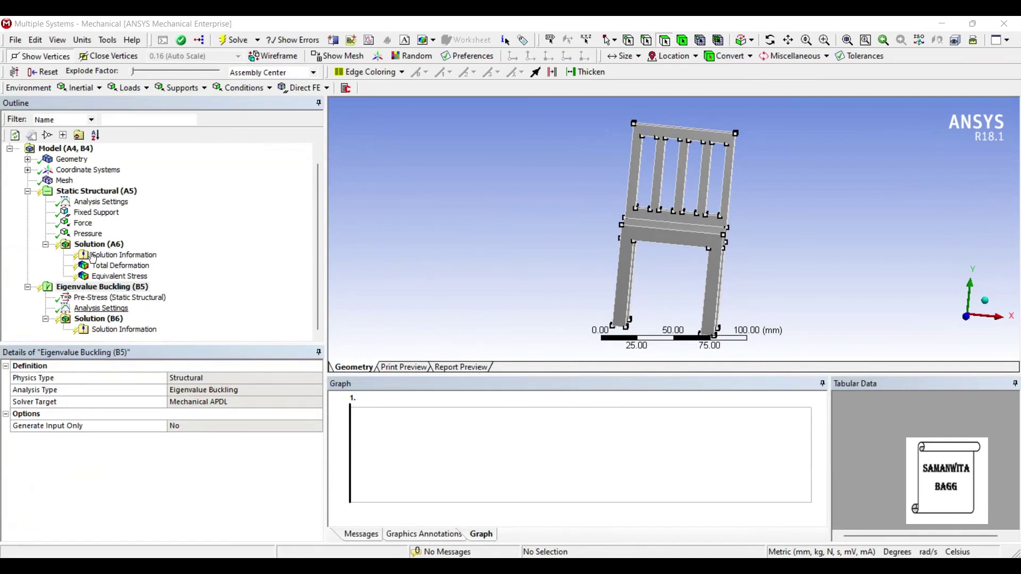
Step: Set the buckling Max Modes to Find to 3 and Include Negative Load Multiplier to No
{"action": "left_click", "coordinate": [101, 308]}
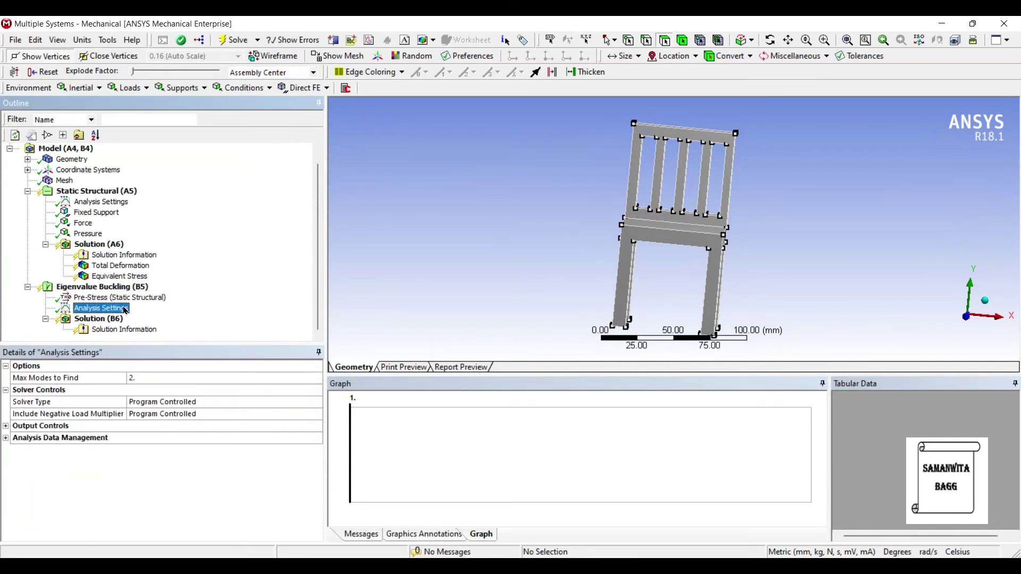
{"action": "type", "text": "3"}
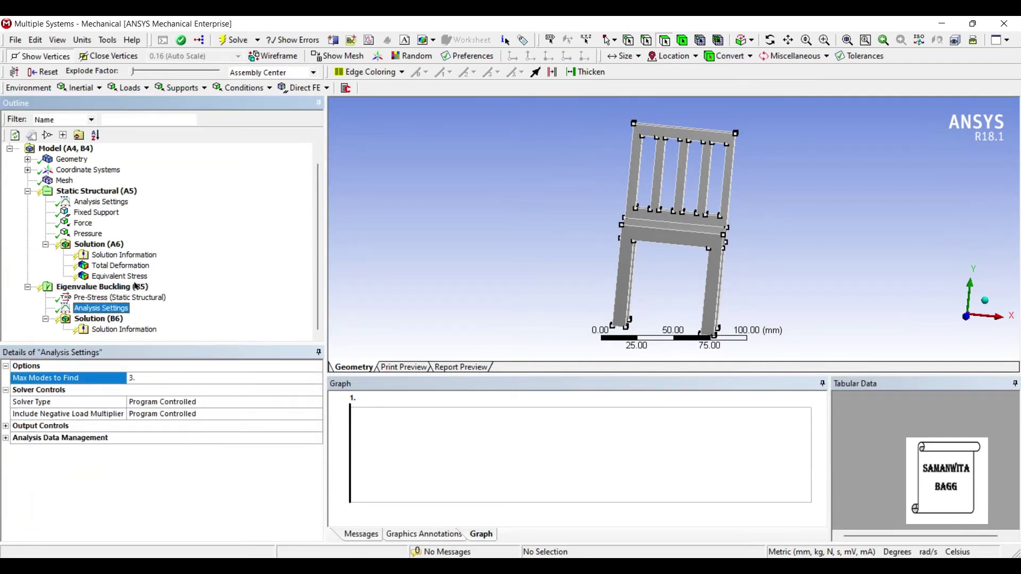
{"action": "key", "text": "Tab"}
{"action": "key", "text": "Tab"}
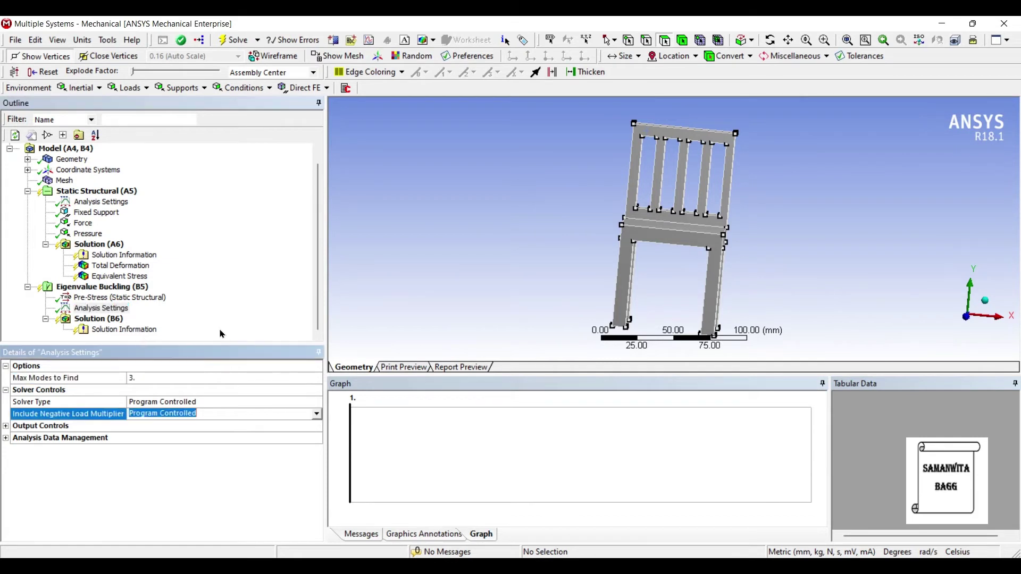
{"action": "key", "text": "alt+Down"}
{"action": "key", "text": "Down"}
{"action": "key", "text": "Down"}
{"action": "key", "text": "Return"}
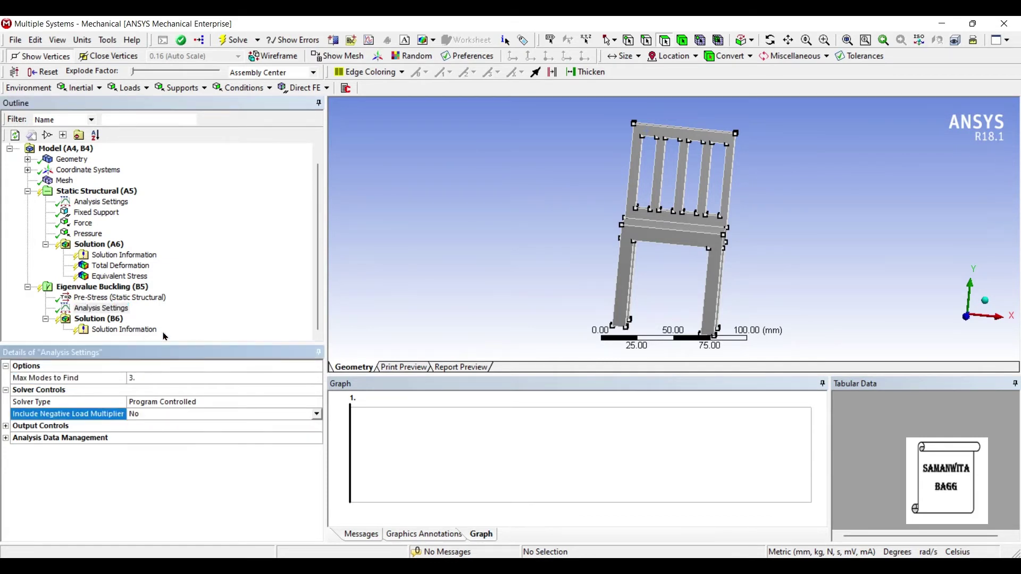
{"action": "key", "text": "Down"}
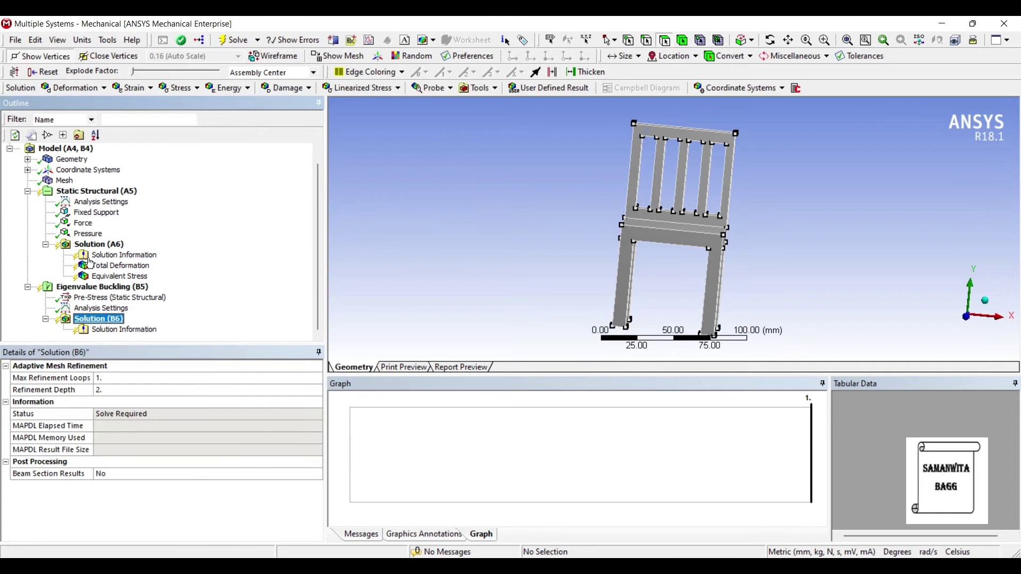
Step: Insert a first Total Deformation result under the buckling solution
{"action": "key", "text": "shift+F10"}
{"action": "key", "text": "Down"}
{"action": "key", "text": "Right"}
{"action": "key", "text": "Down"}
{"action": "key", "text": "Right"}
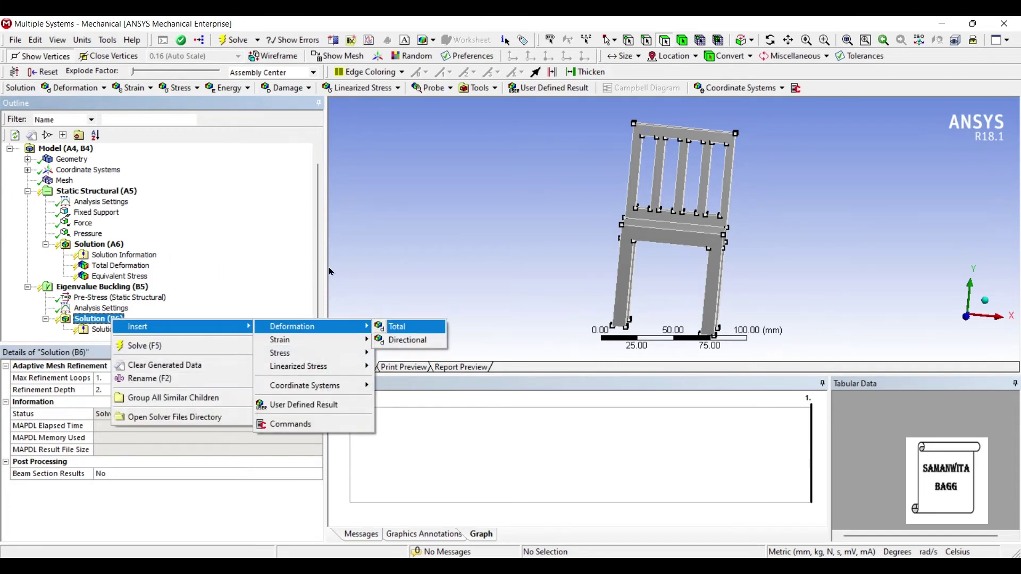
{"action": "key", "text": "Return"}
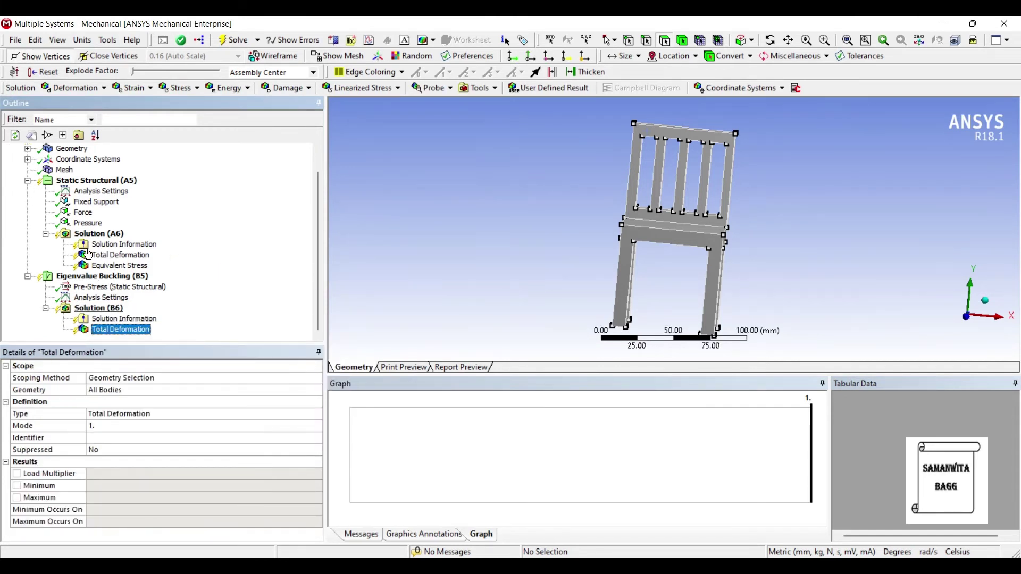
Step: Insert a second Total Deformation result and set its Mode to 2
{"action": "key", "text": "Up"}
{"action": "key", "text": "Up"}
{"action": "key", "text": "shift+F10"}
{"action": "key", "text": "Right"}
{"action": "key", "text": "Right"}
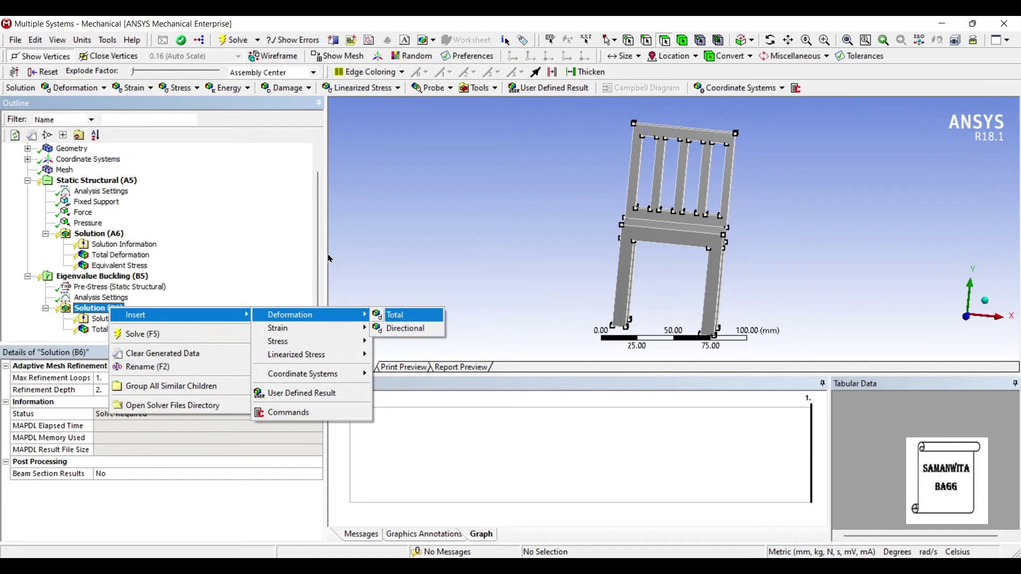
{"action": "key", "text": "Return"}
{"action": "key", "text": "Tab"}
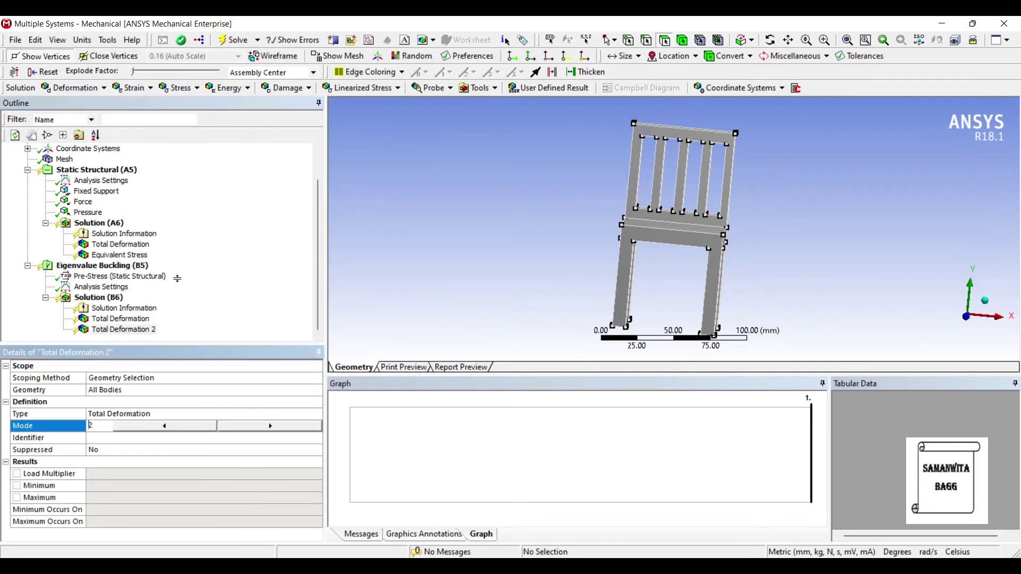
Step: Insert a third Total Deformation result and set its Mode to 3
{"action": "key", "text": "shift+Tab"}
{"action": "key", "text": "Up"}
{"action": "key", "text": "Up"}
{"action": "key", "text": "Up"}
{"action": "key", "text": "shift+F10"}
{"action": "key", "text": "Right"}
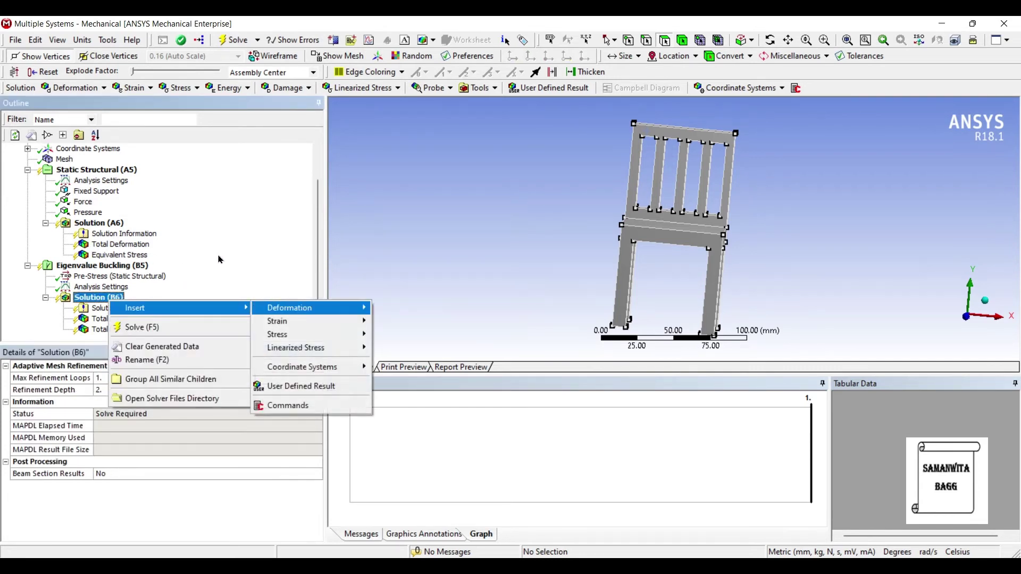
{"action": "key", "text": "Right"}
{"action": "key", "text": "Down"}
{"action": "key", "text": "Return"}
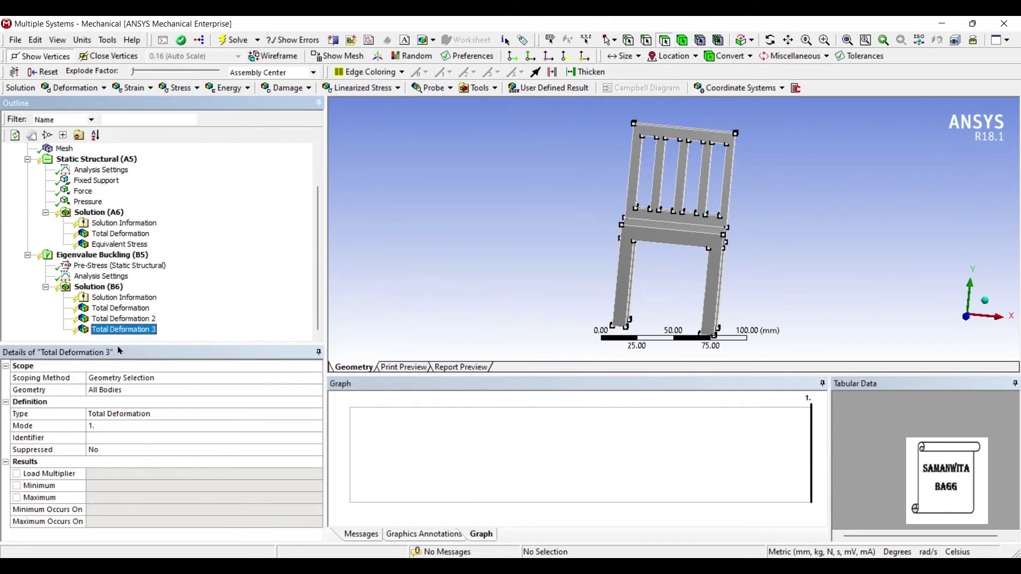
{"action": "key", "text": "Tab"}
{"action": "type", "text": "2"}
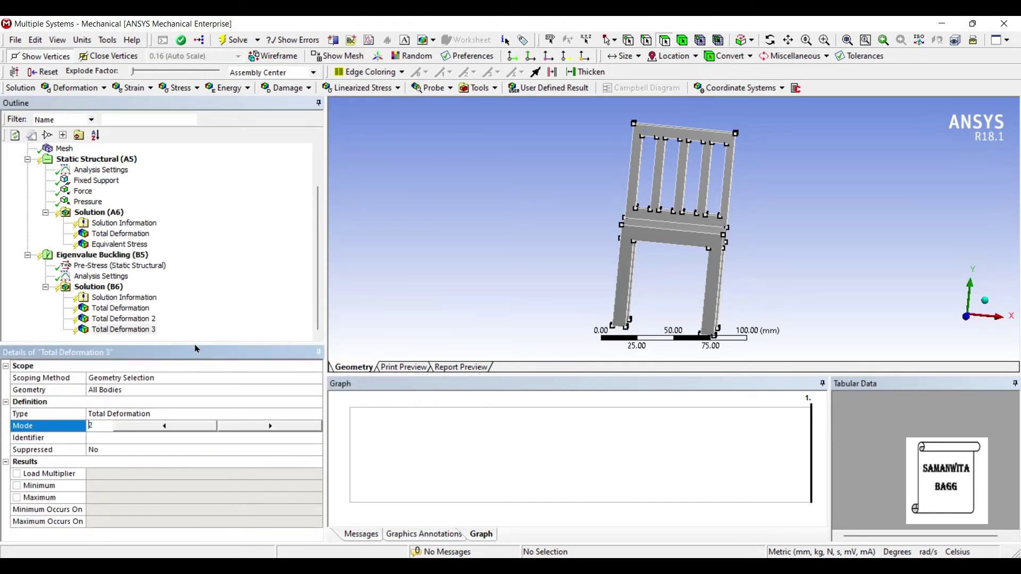
{"action": "key", "text": "shift+Tab"}
{"action": "key", "text": "Up"}
{"action": "key", "text": "Up"}
{"action": "key", "text": "Up"}
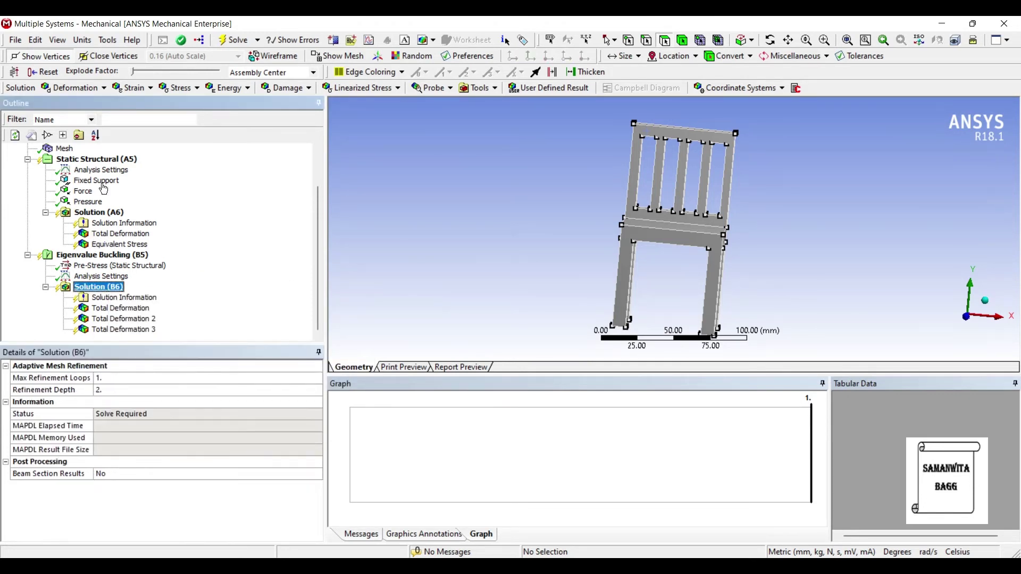
Step: Solve the buckling analysis (multipliers 736.4, 782.56, 1035.2) and display the mode 1 deformation
{"action": "key", "text": "F5"}
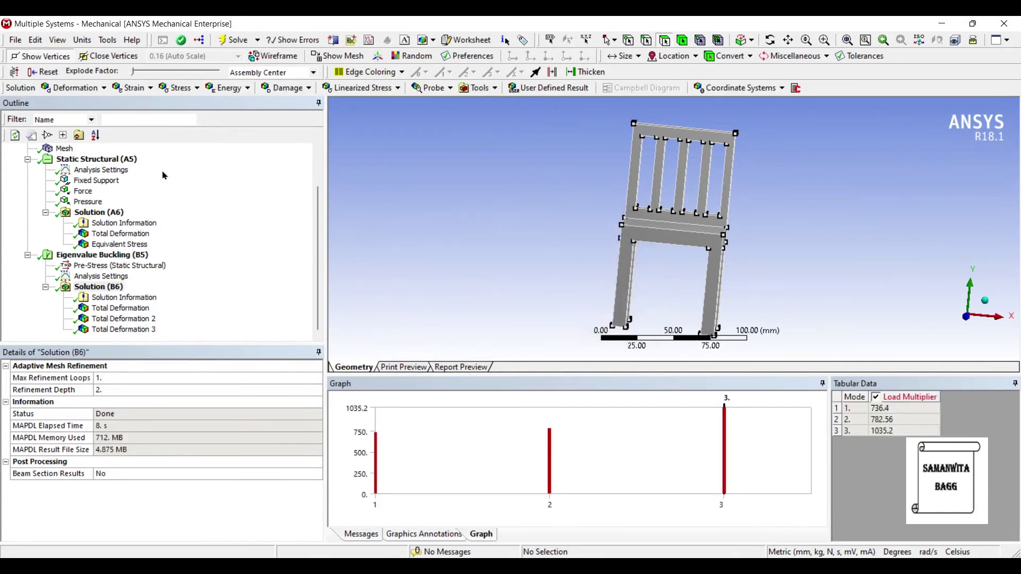
{"action": "scroll", "coordinate": [144, 175], "scroll_direction": "up", "scroll_amount": 2}
{"action": "left_click", "coordinate": [27, 170]}
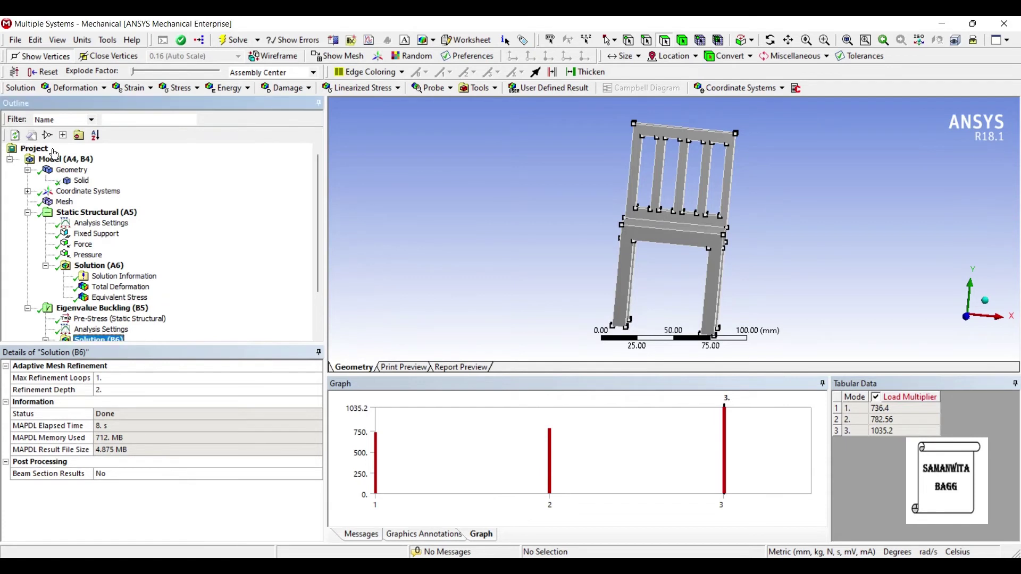
{"action": "left_click", "coordinate": [81, 180]}
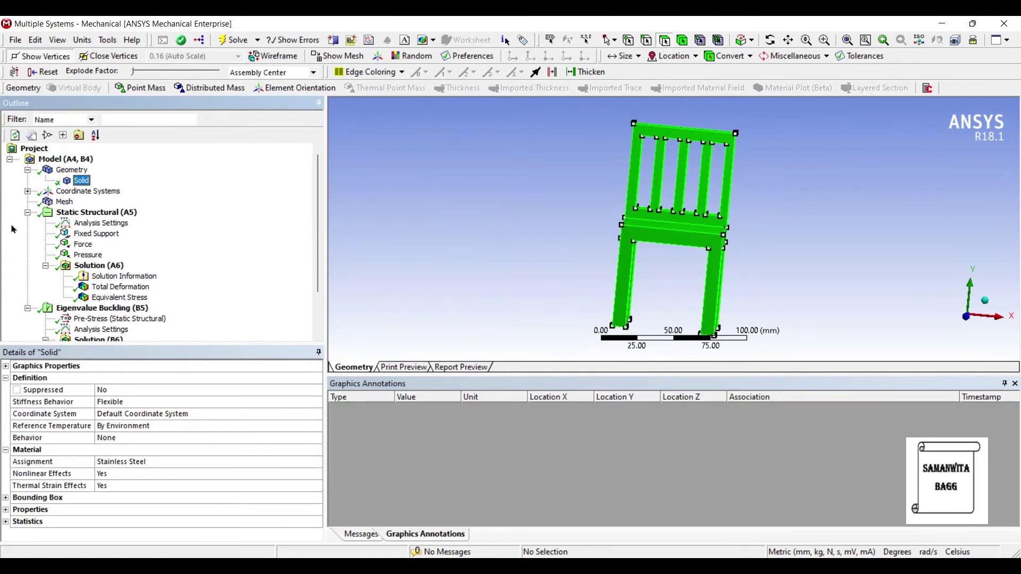
{"action": "left_click", "coordinate": [48, 461]}
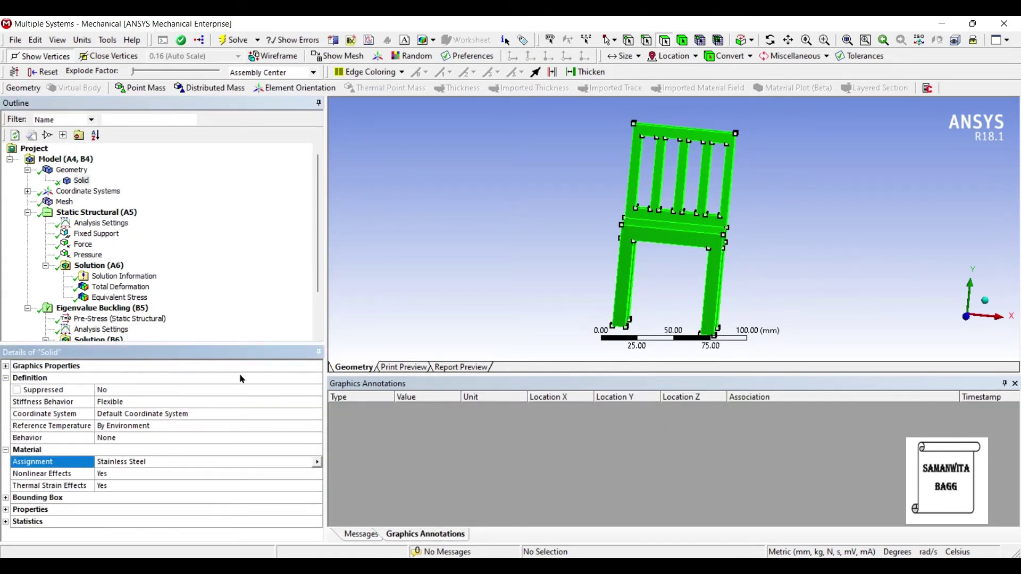
{"action": "scroll", "coordinate": [84, 263], "scroll_direction": "down", "scroll_amount": 2}
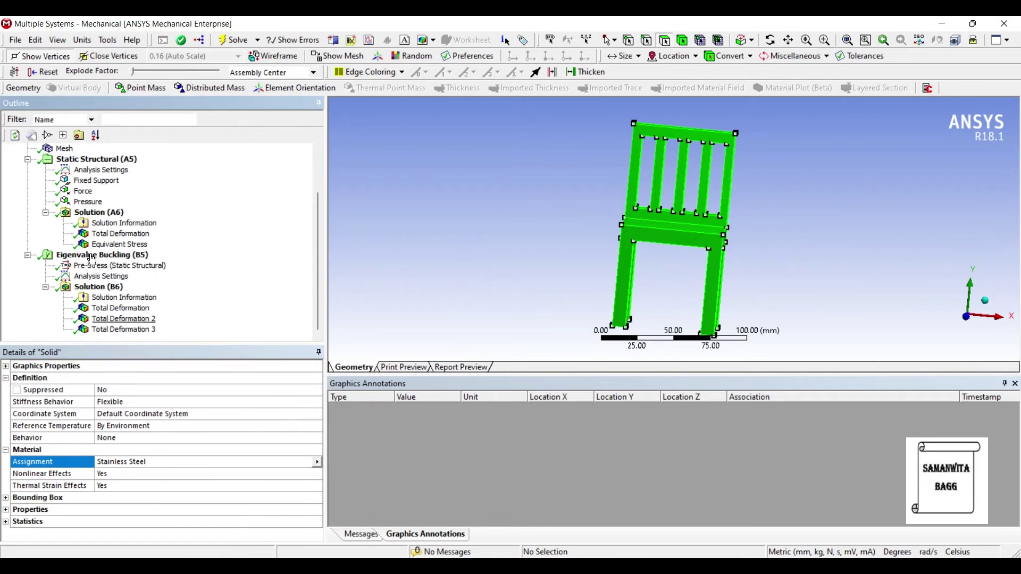
{"action": "left_click", "coordinate": [120, 308]}
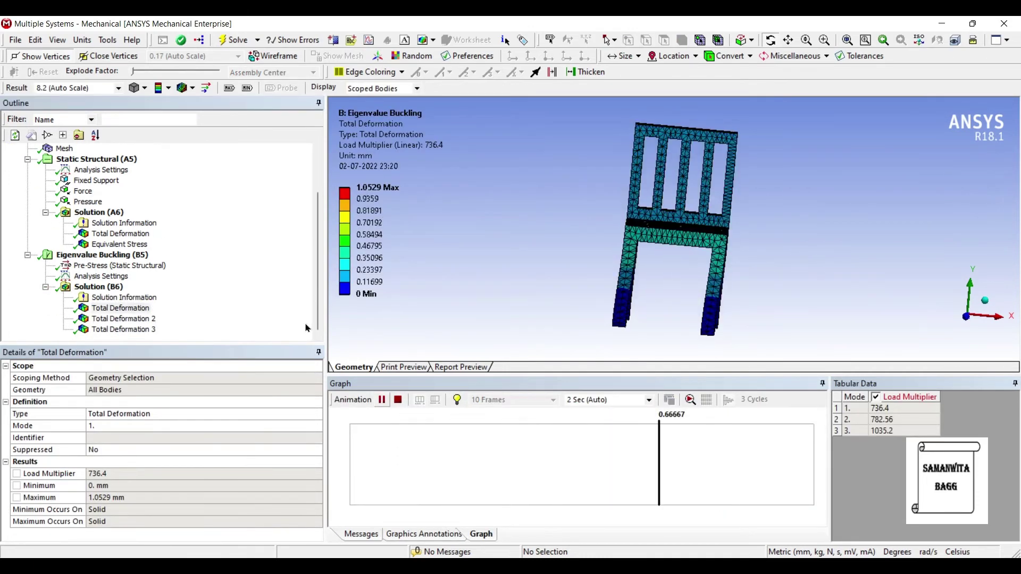
Step: Stop the mode 1 animation and animate the second buckling mode shape
{"action": "left_click", "coordinate": [382, 400]}
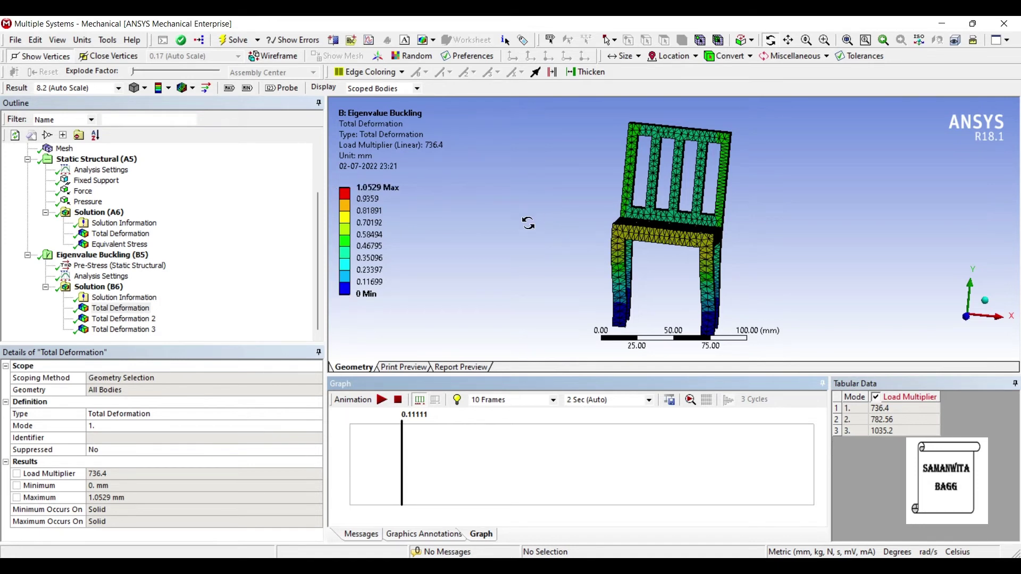
{"action": "left_click", "coordinate": [121, 319]}
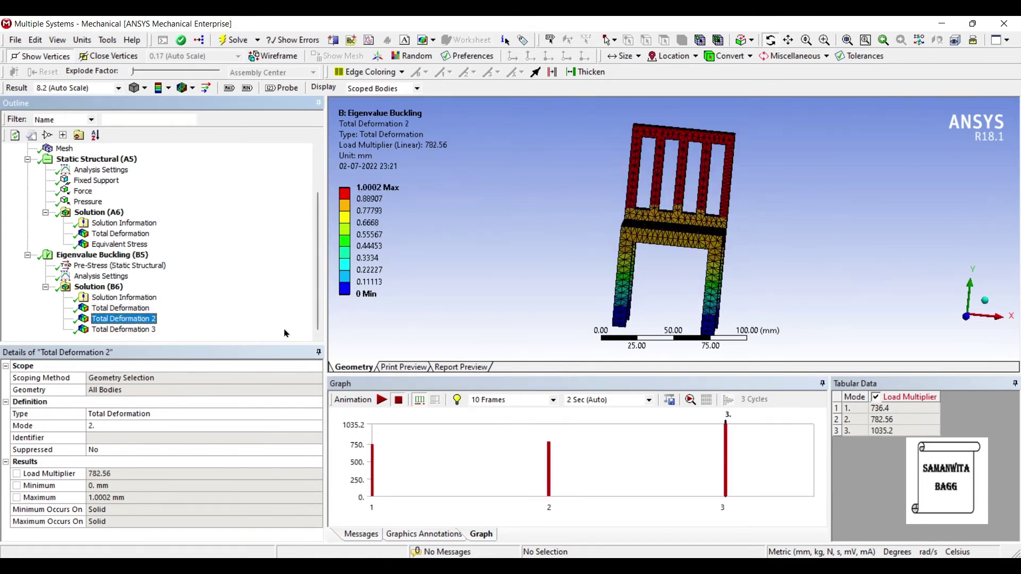
{"action": "left_click", "coordinate": [382, 400]}
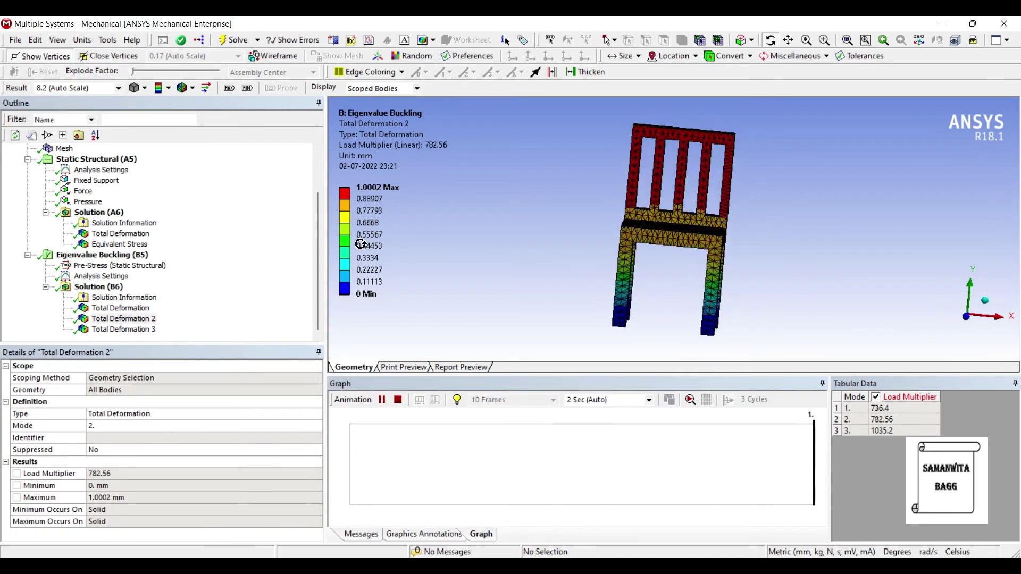
{"action": "mouse_move", "coordinate": [550, 234]}
{"action": "left_mouse_down"}
{"action": "mouse_move", "coordinate": [548, 274]}
{"action": "mouse_move", "coordinate": [540, 199]}
{"action": "left_mouse_up"}
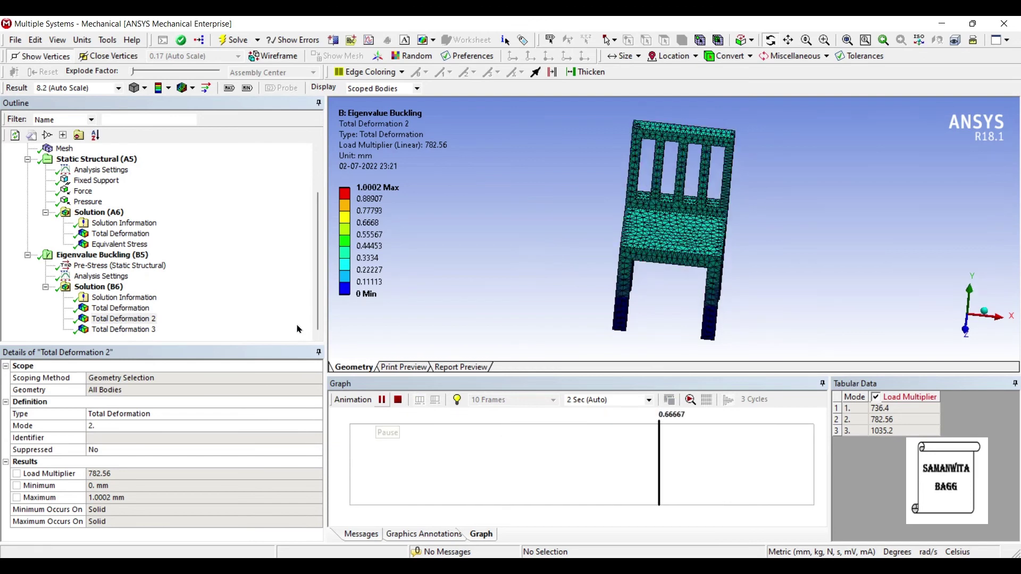
Step: Animate the third buckling mode (peak 1.2158 mm) while orbiting the chair
{"action": "left_click", "coordinate": [124, 329]}
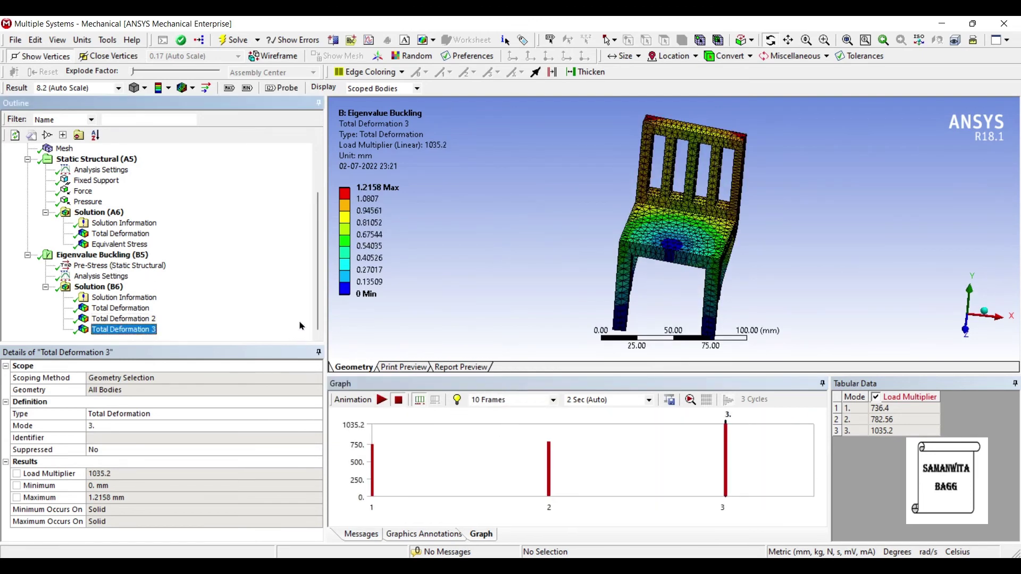
{"action": "left_click", "coordinate": [382, 400]}
{"action": "mouse_move", "coordinate": [522, 239]}
{"action": "left_mouse_down"}
{"action": "mouse_move", "coordinate": [528, 257]}
{"action": "mouse_move", "coordinate": [545, 248]}
{"action": "mouse_move", "coordinate": [545, 276]}
{"action": "left_mouse_up"}
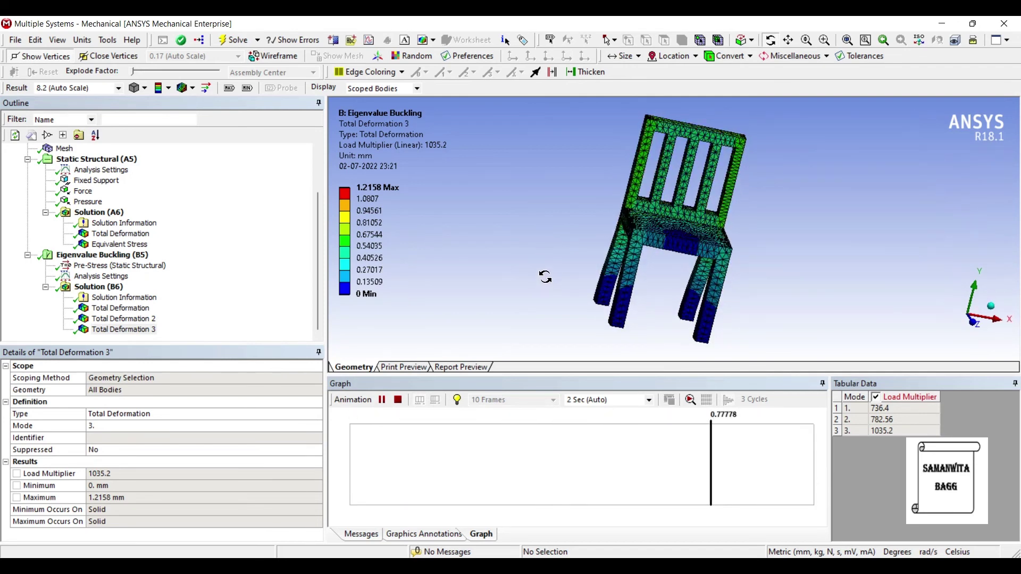
{"action": "left_click_drag", "start_coordinate": [547, 266], "coordinate": [586, 270]}
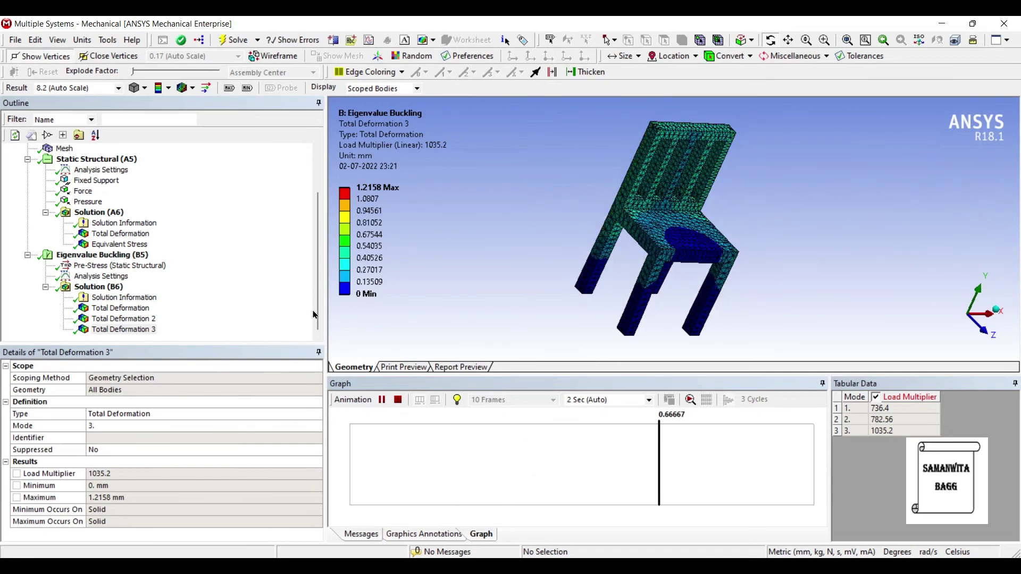
Step: Stop the animation, step through modes 2 and 3, and select the chair solid body
{"action": "left_click", "coordinate": [397, 400]}
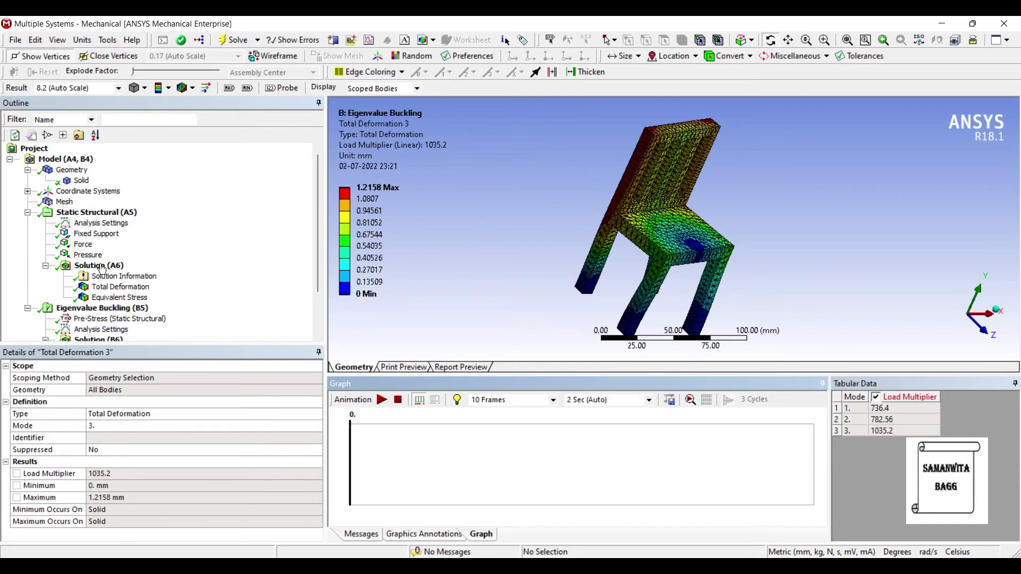
{"action": "scroll", "coordinate": [111, 257], "scroll_direction": "down", "scroll_amount": 2}
{"action": "key", "text": "Up"}
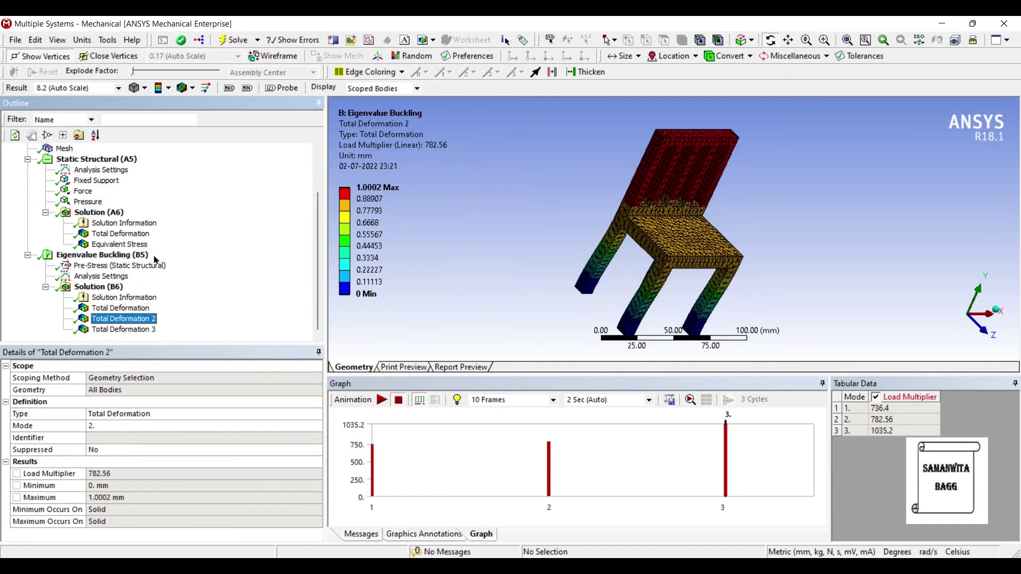
{"action": "key", "text": "Down"}
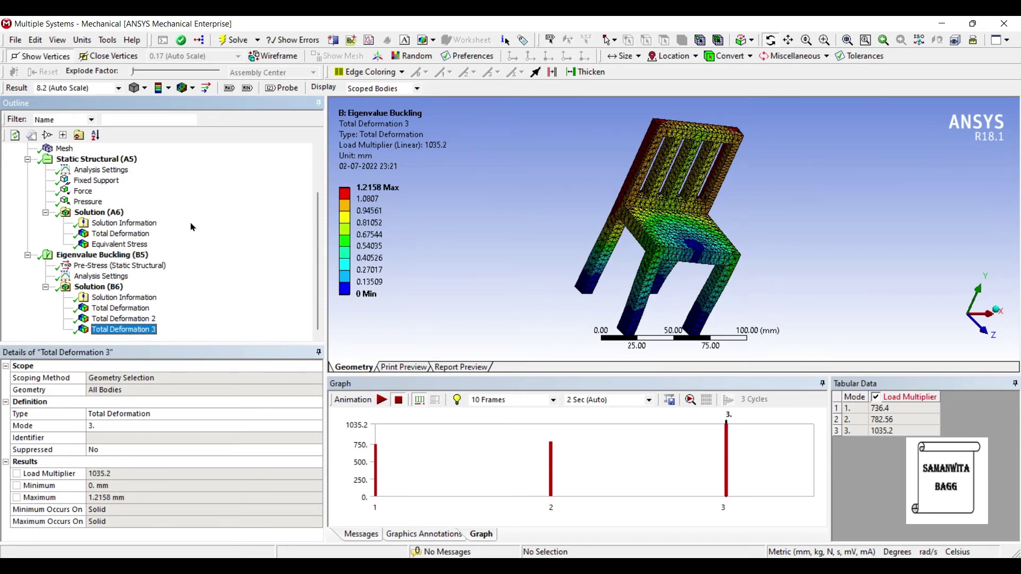
{"action": "scroll", "coordinate": [190, 227], "scroll_direction": "up", "scroll_amount": 2}
{"action": "left_click", "coordinate": [81, 181]}
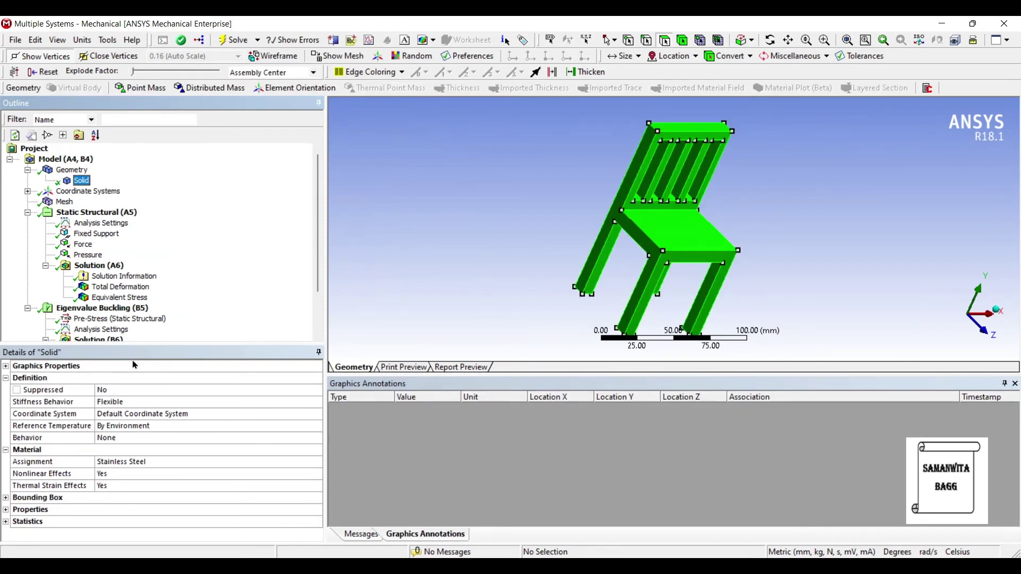
Step: Assign Polyethylene to the chair and re-solve the buckling analysis (4.2277, 4.5136, 5.9055)
{"action": "left_click", "coordinate": [317, 462]}
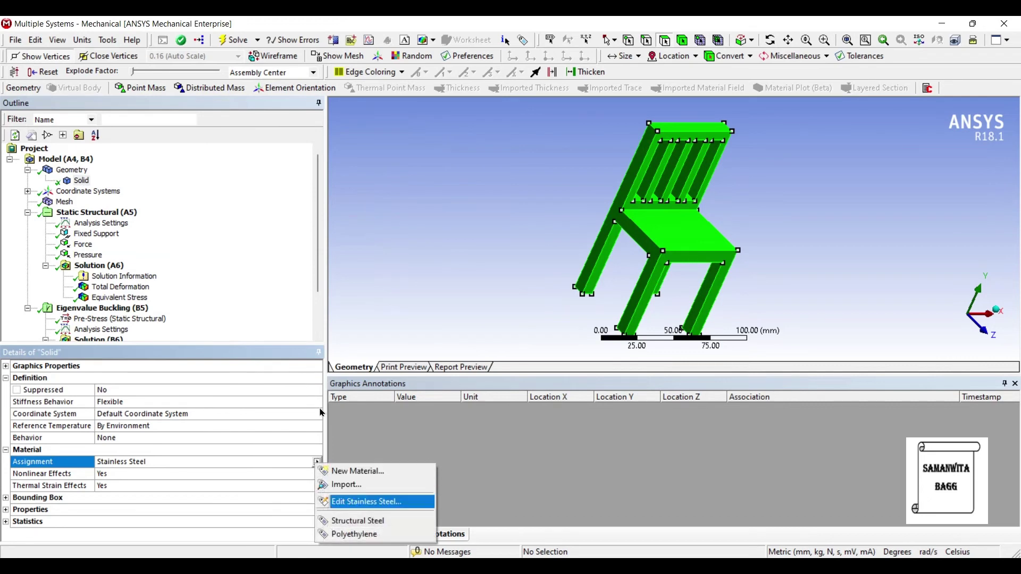
{"action": "left_click", "coordinate": [354, 533]}
{"action": "scroll", "coordinate": [92, 239], "scroll_direction": "down", "scroll_amount": 3}
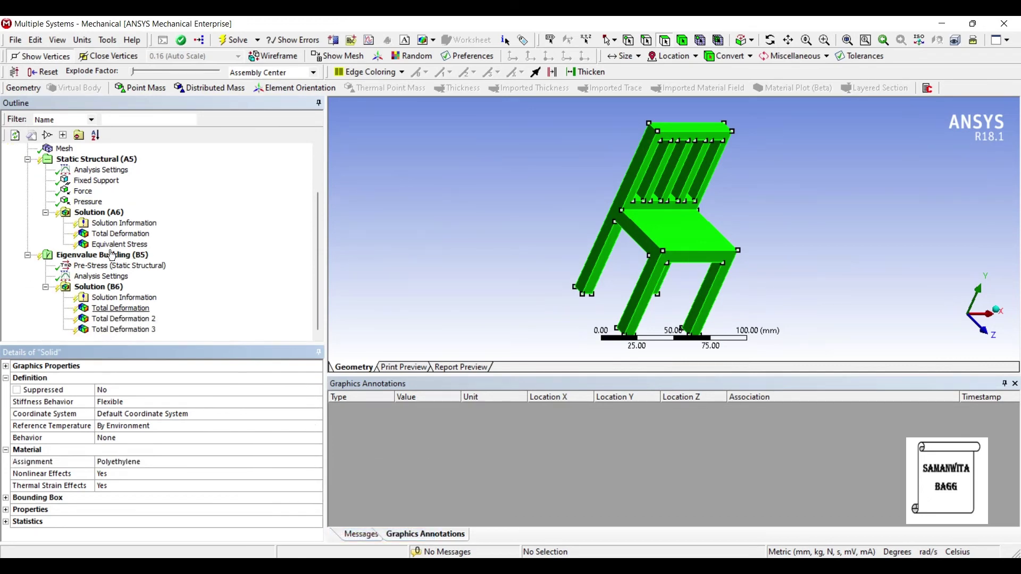
{"action": "left_click", "coordinate": [95, 287]}
{"action": "left_click", "coordinate": [234, 39]}
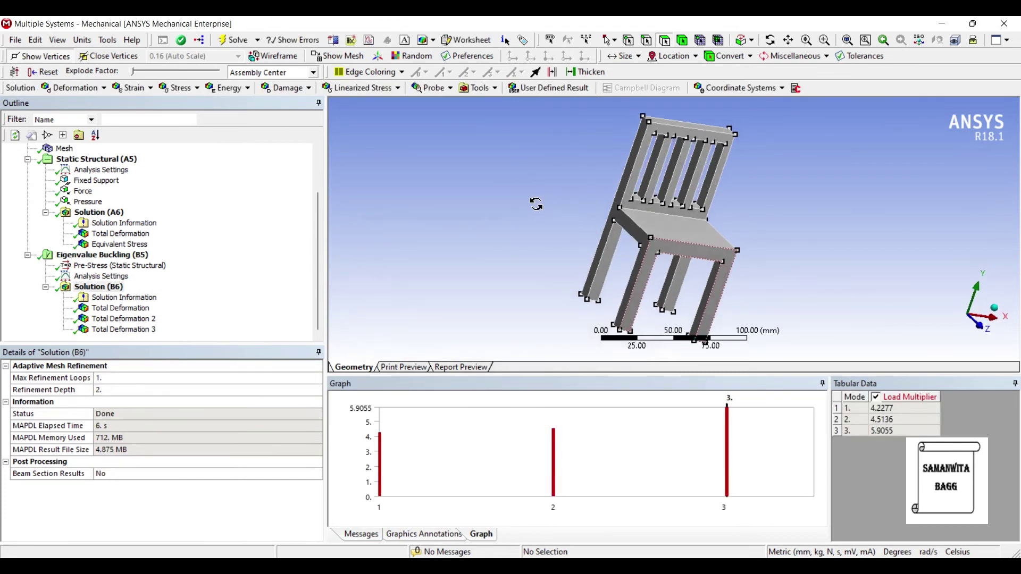
Step: Animate the first polyethylene buckling mode shape (Total Deformation) while orbiting the chair
{"action": "middle_click_drag", "start_coordinate": [555, 216], "coordinate": [439, 217]}
{"action": "left_click", "coordinate": [120, 308]}
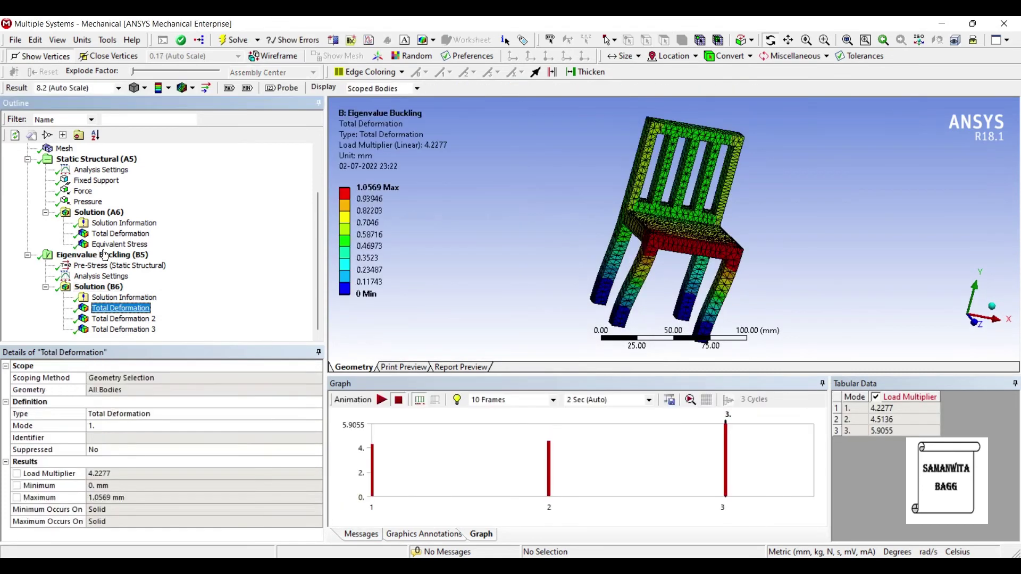
{"action": "middle_click_drag", "start_coordinate": [463, 167], "coordinate": [439, 165]}
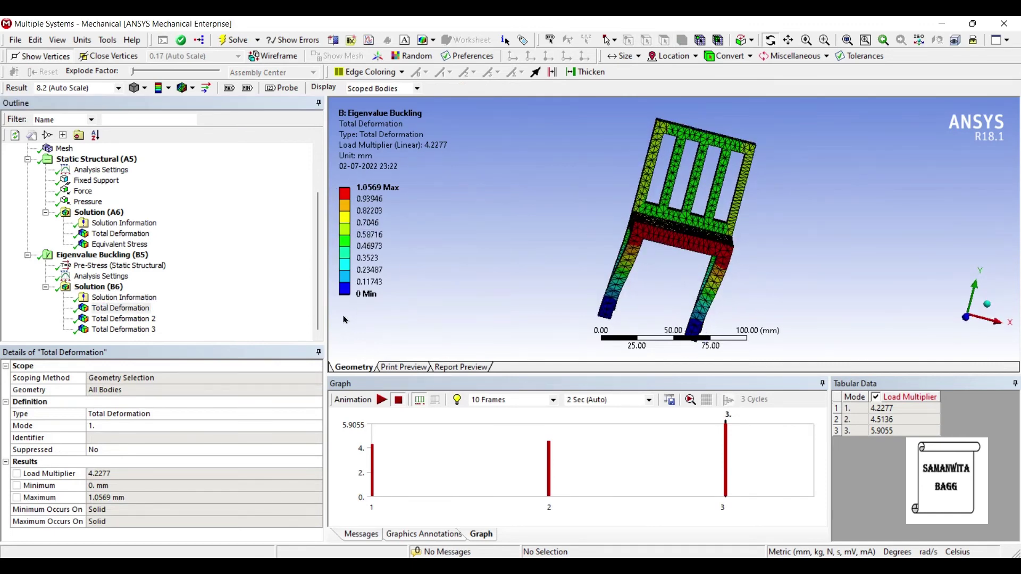
{"action": "left_click", "coordinate": [381, 400]}
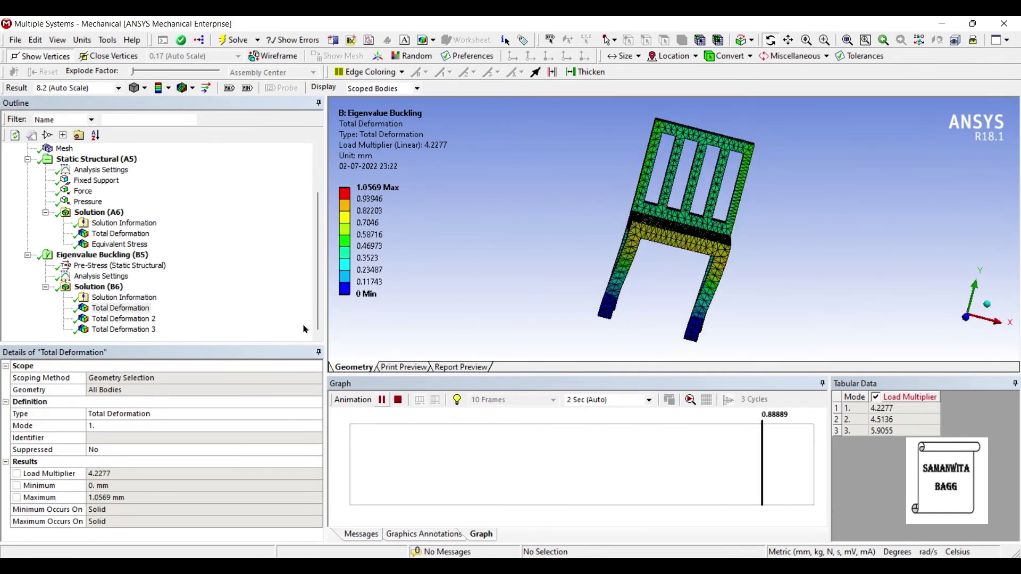
{"action": "left_click", "coordinate": [381, 400]}
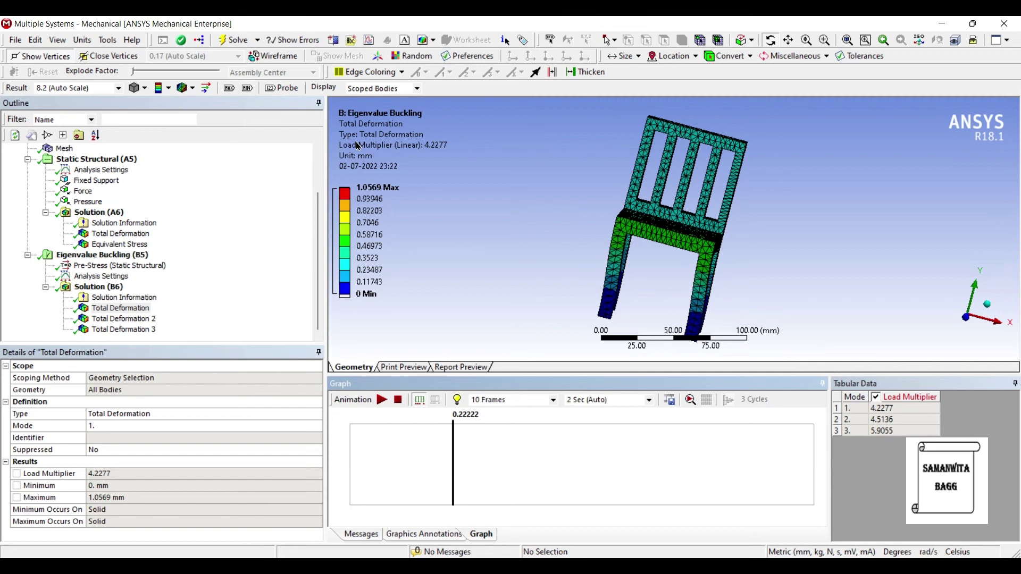
Step: Animate modes 2 and 3, ending on mode 3 (multiplier 5.9055, peak 1.212 mm)
{"action": "left_click", "coordinate": [123, 318]}
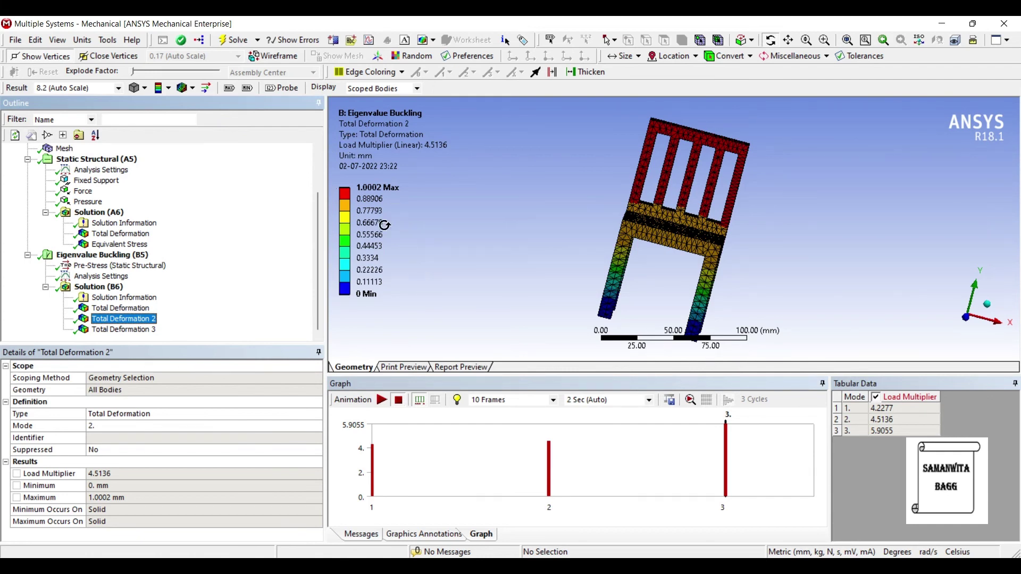
{"action": "left_click", "coordinate": [382, 400]}
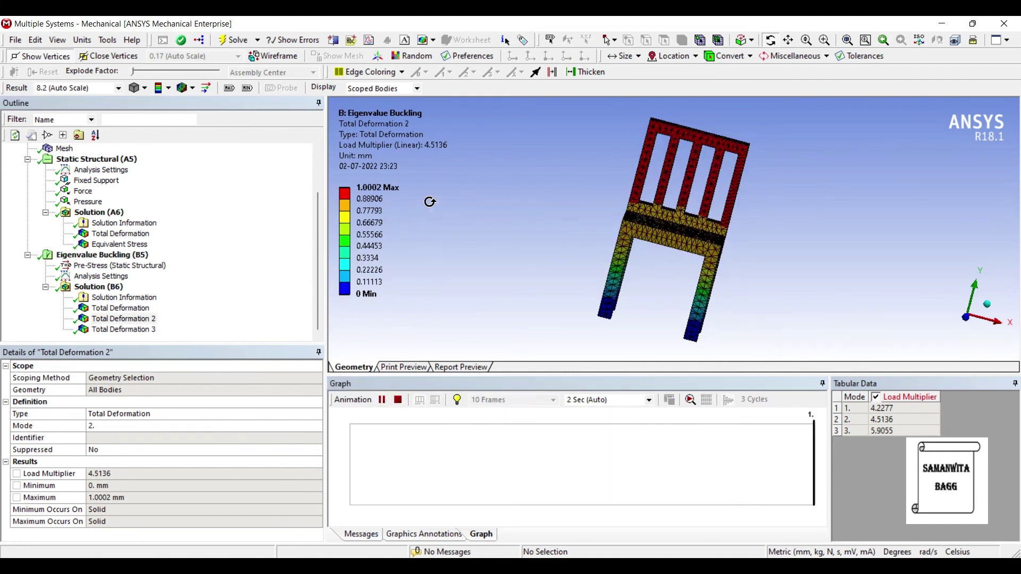
{"action": "left_click_drag", "start_coordinate": [430, 202], "coordinate": [519, 232]}
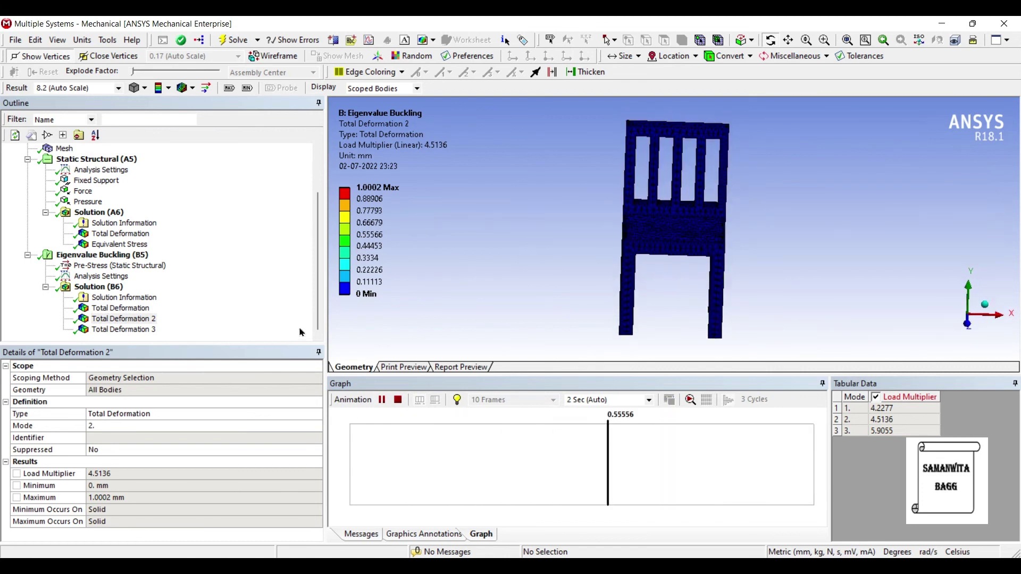
{"action": "left_click", "coordinate": [124, 329]}
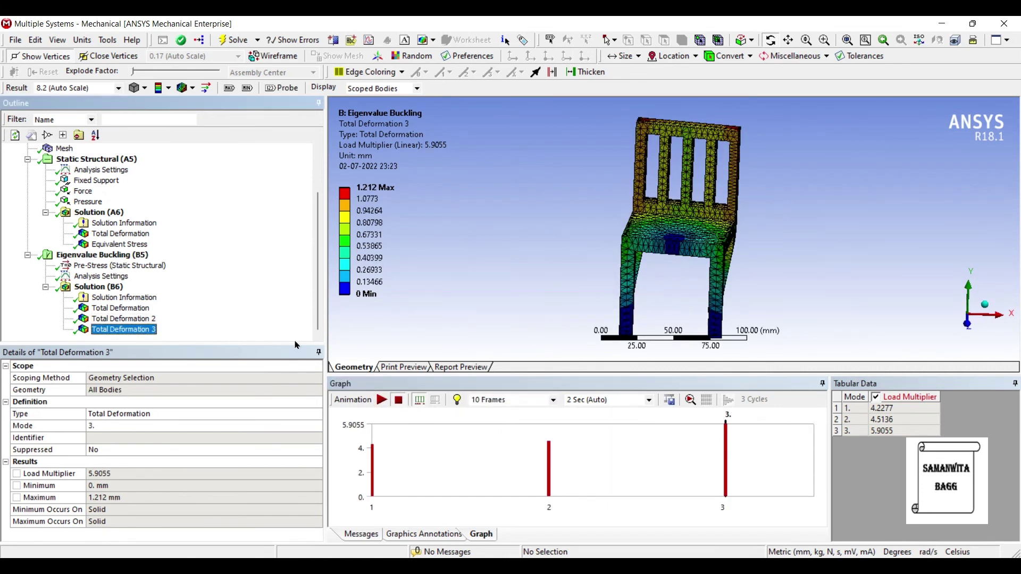
{"action": "left_click", "coordinate": [382, 400]}
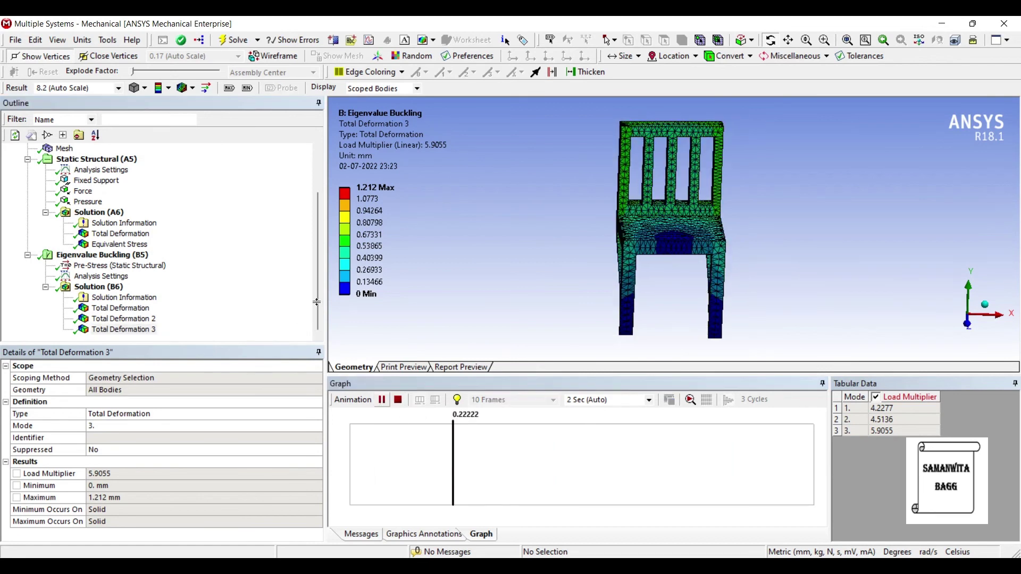
{"action": "left_click", "coordinate": [379, 258]}
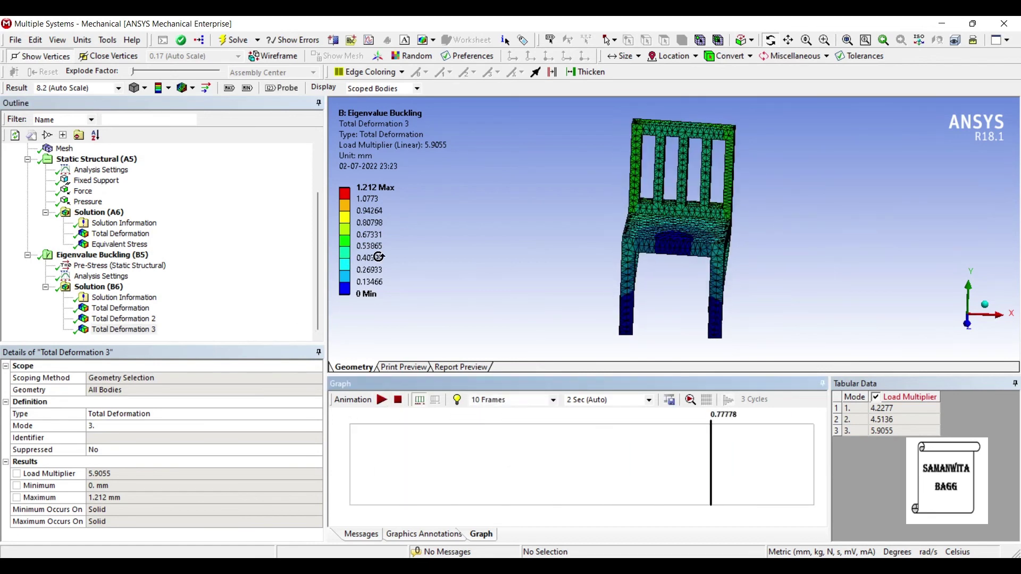